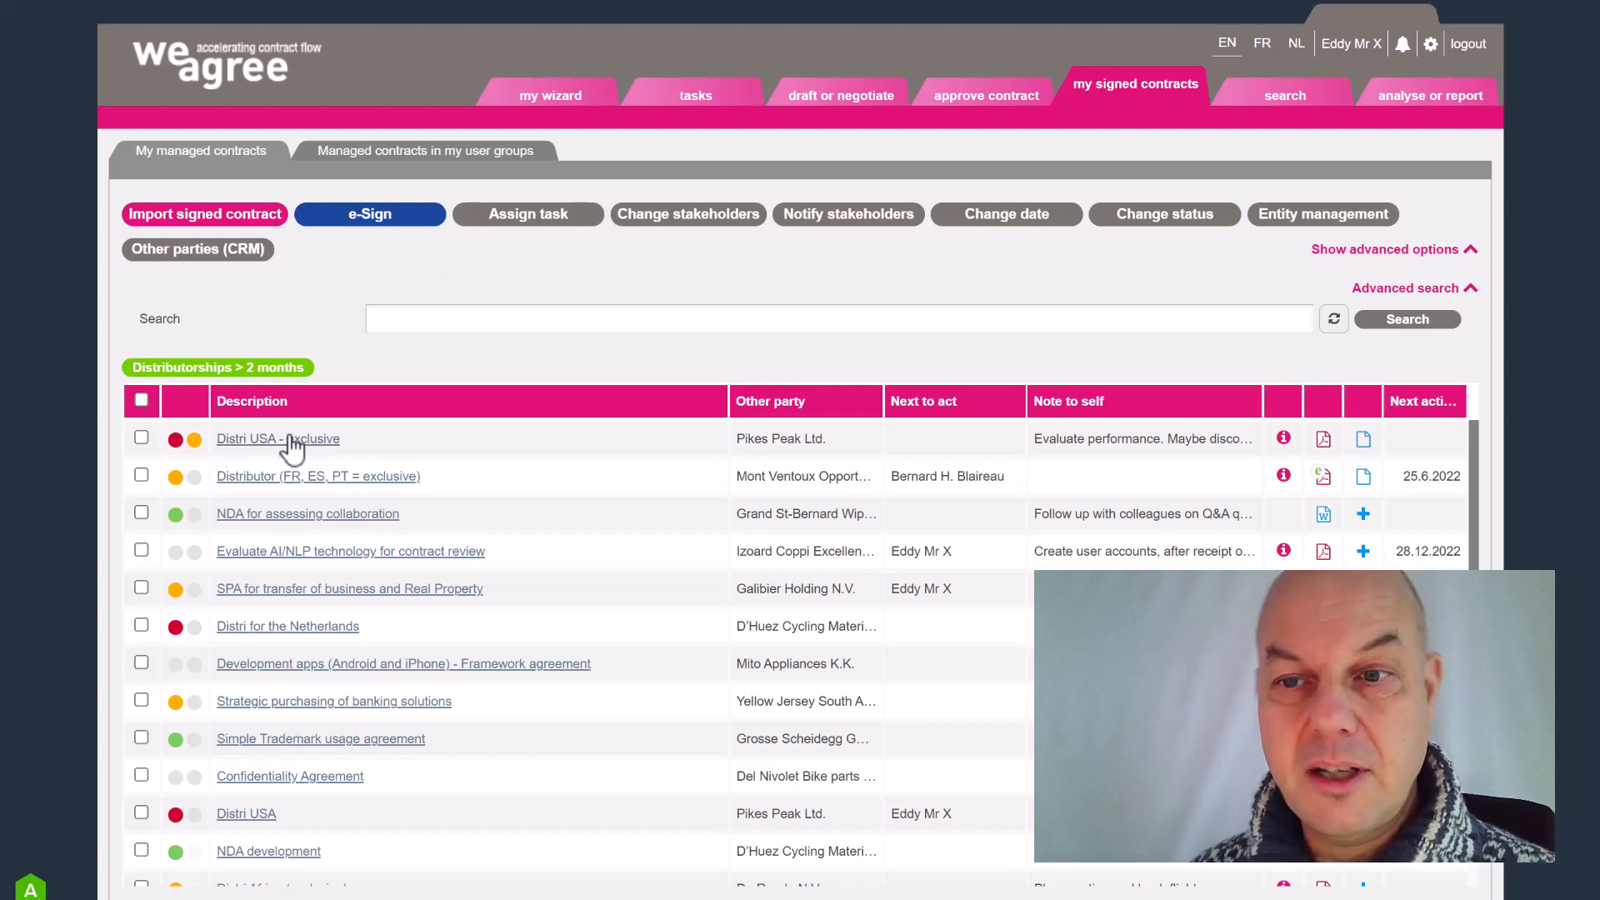
- Open the exclusive Distri USA contract from the managed contracts and review its general contract data
mouse_move(196, 465)
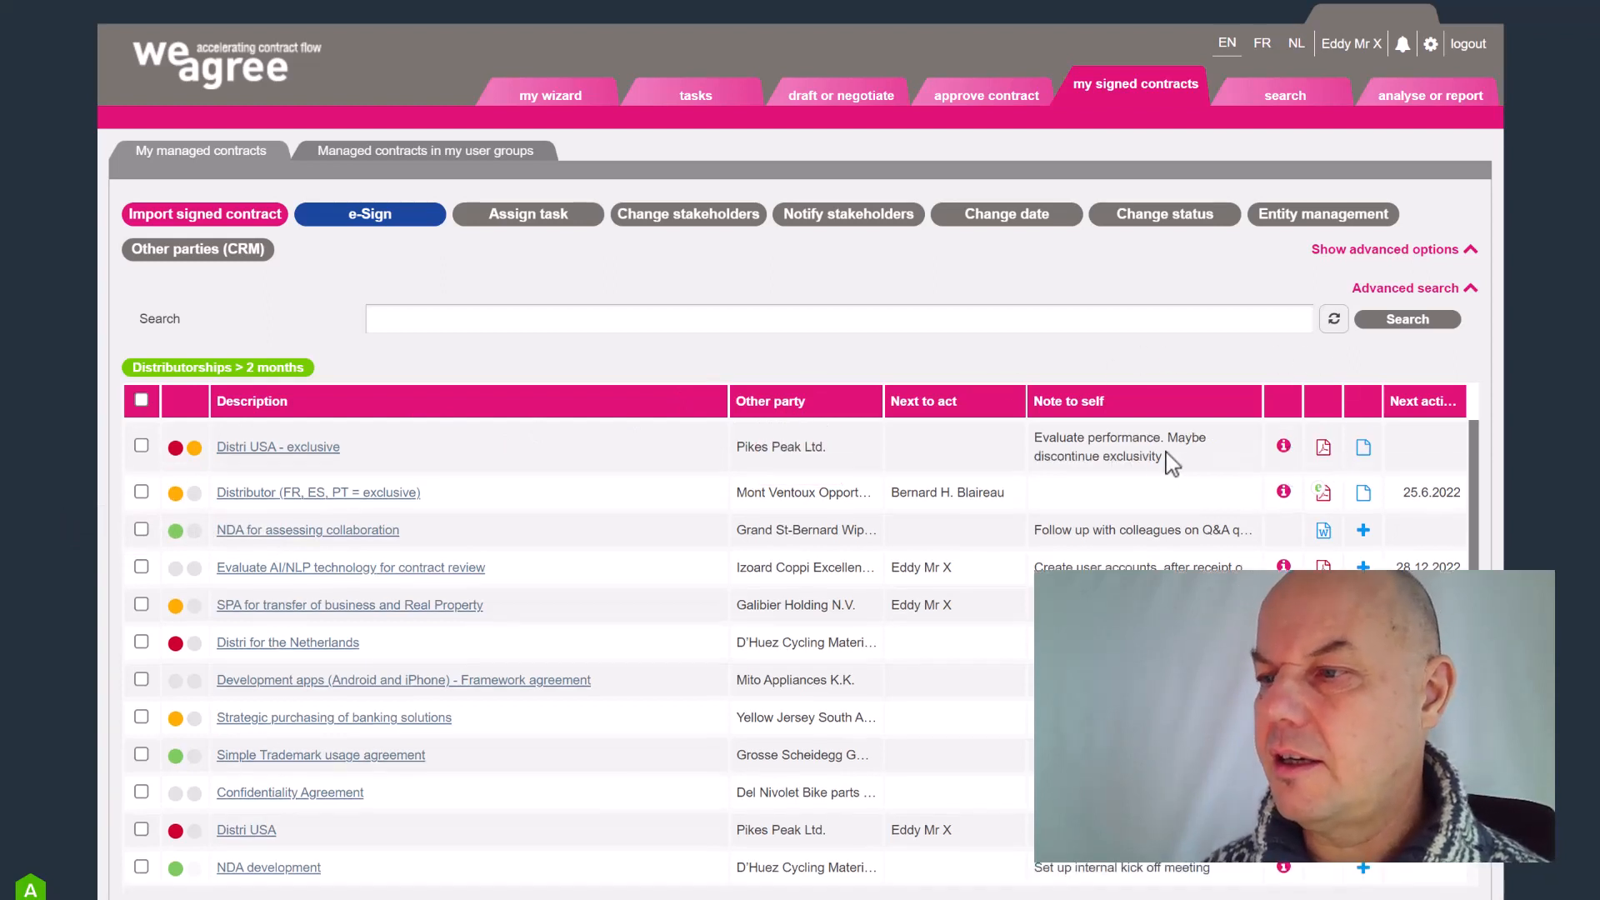
mouse_move(1286, 439)
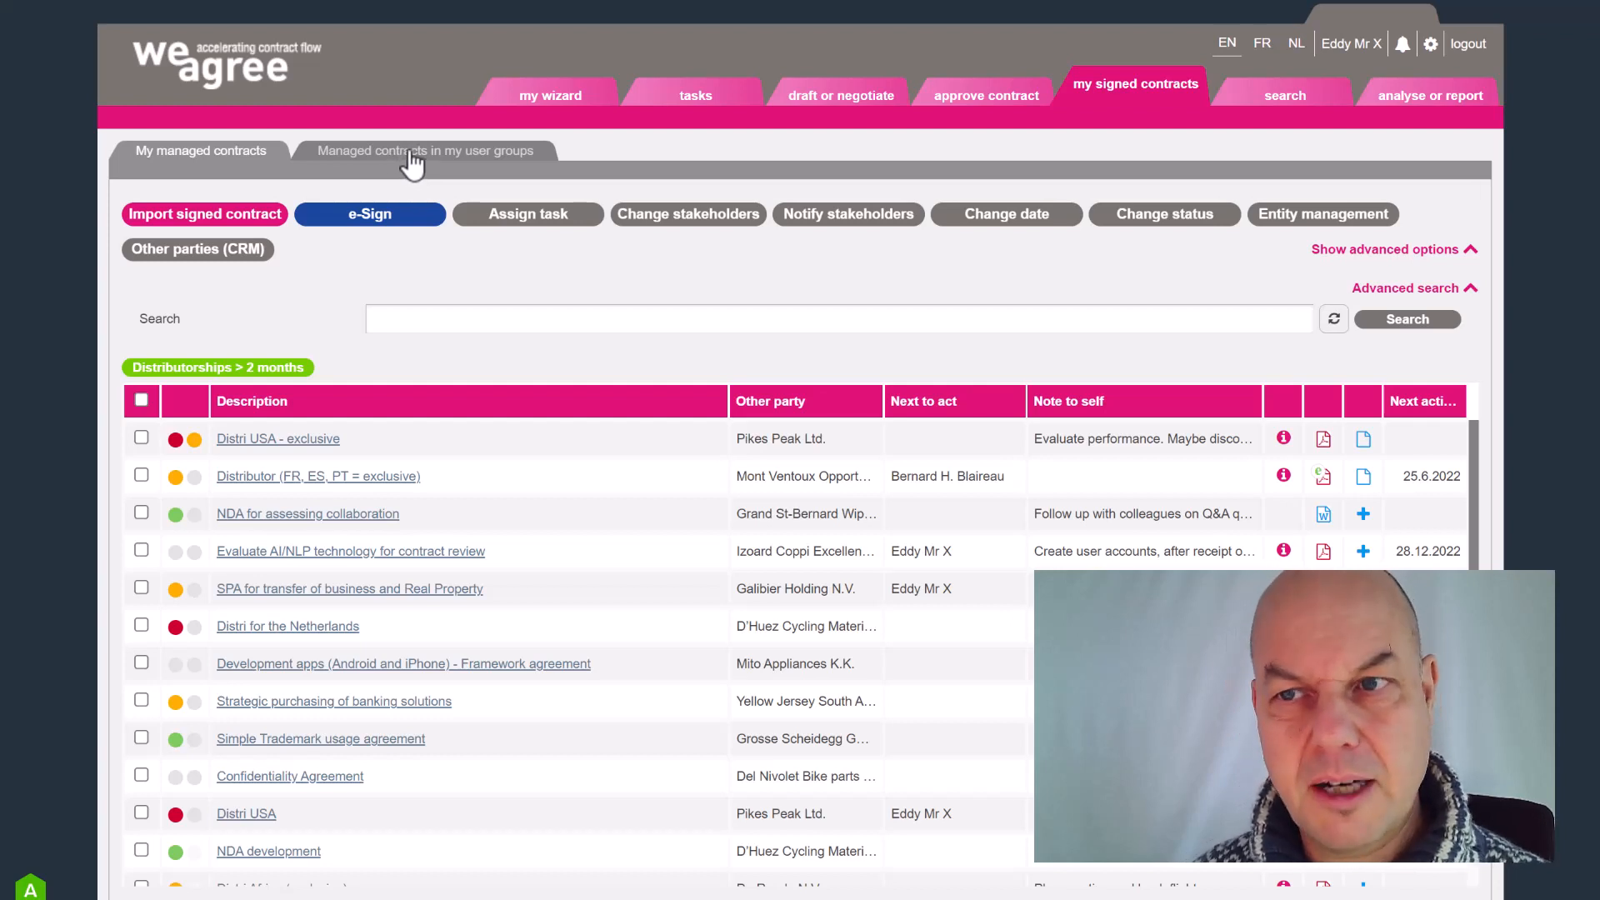
click(295, 442)
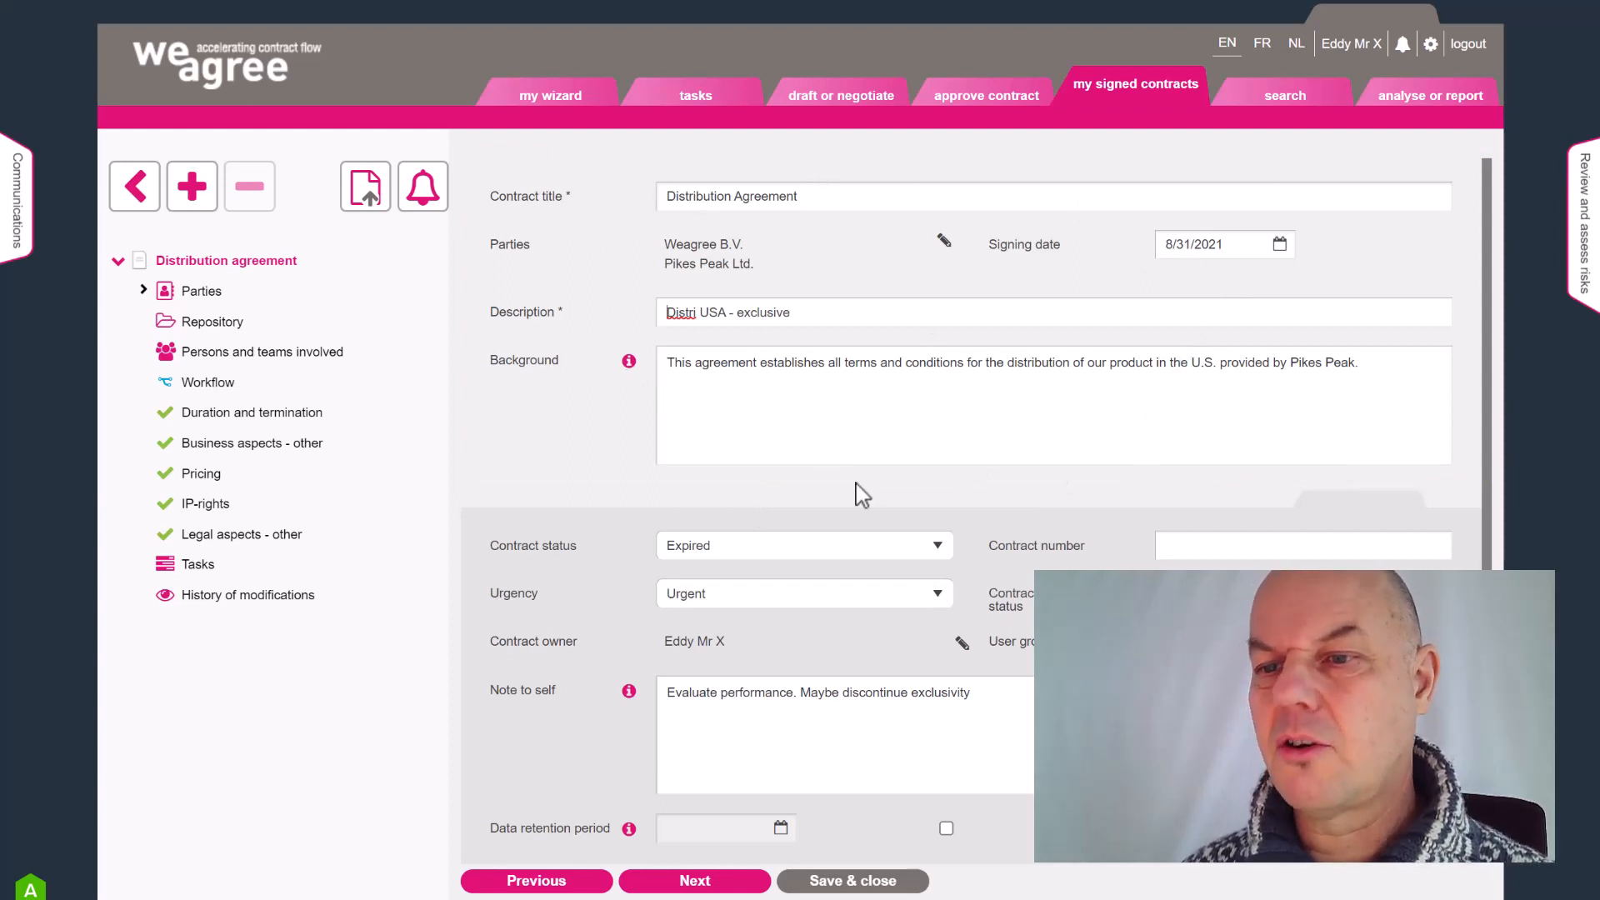
scroll(540, 629, down, 1)
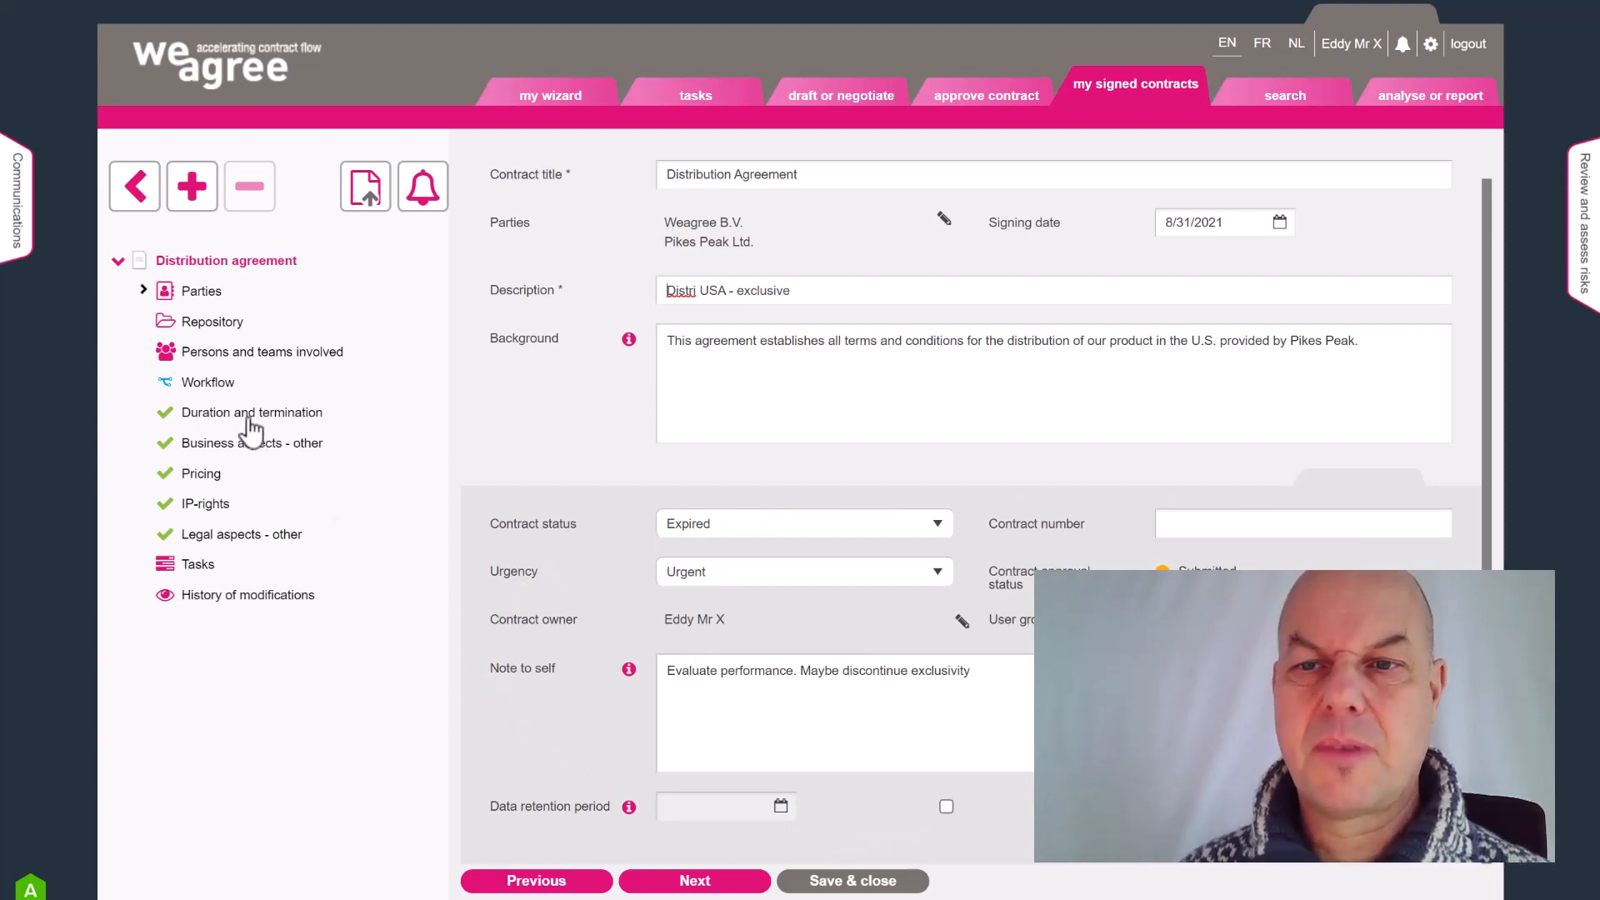
- Review the distribution agreement's parties, repository files, persons and teams involved, and duration and termination details
click(200, 291)
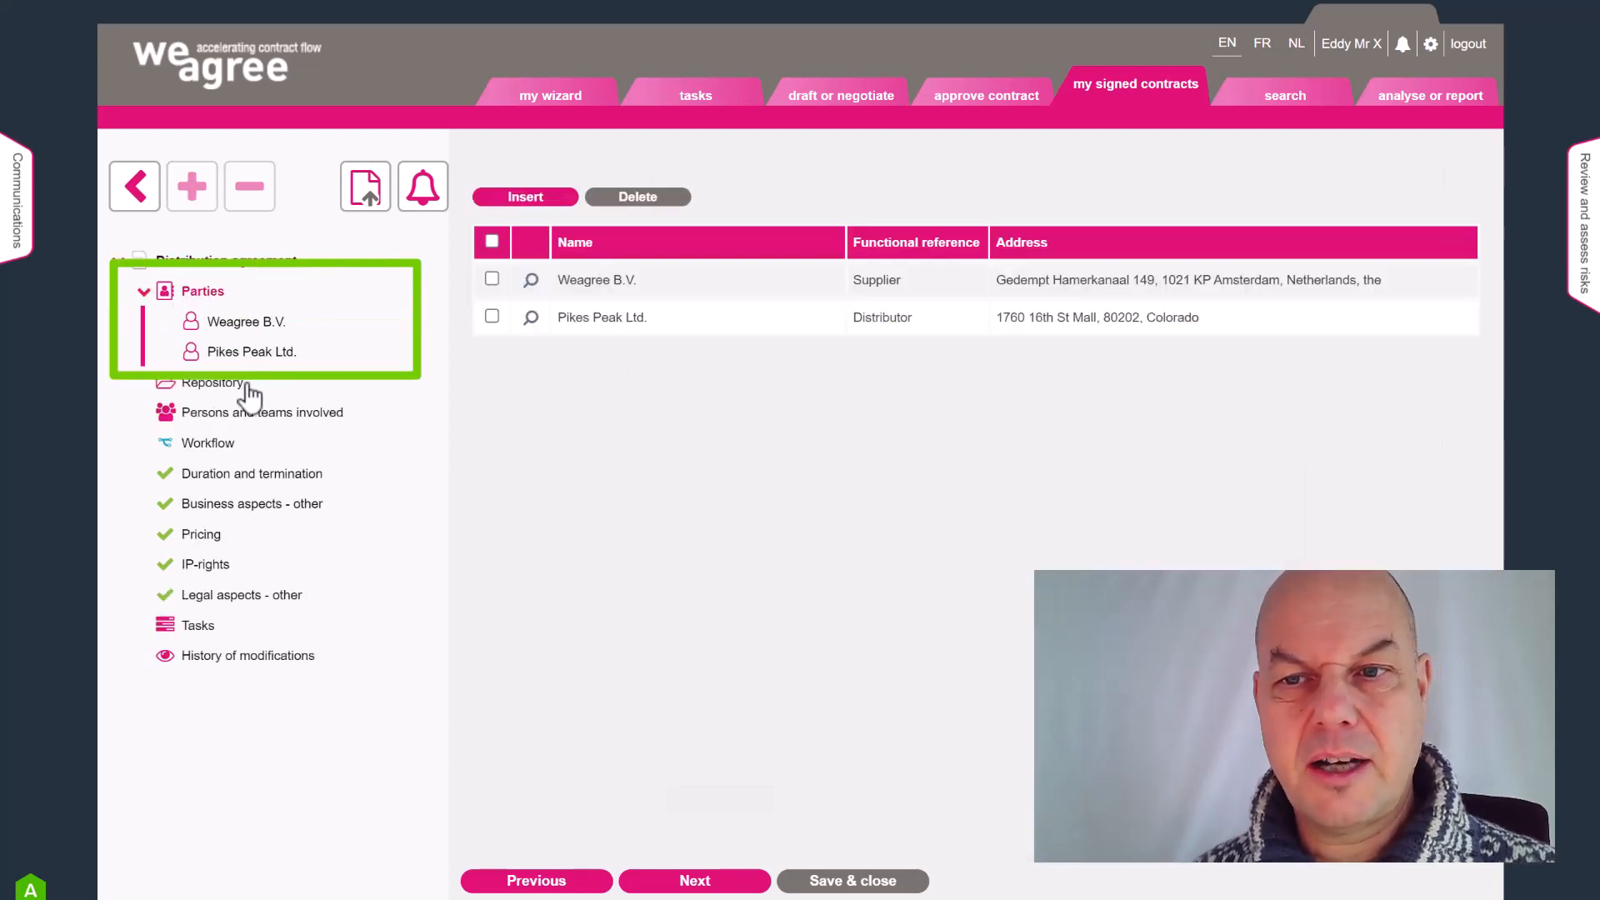
click(210, 384)
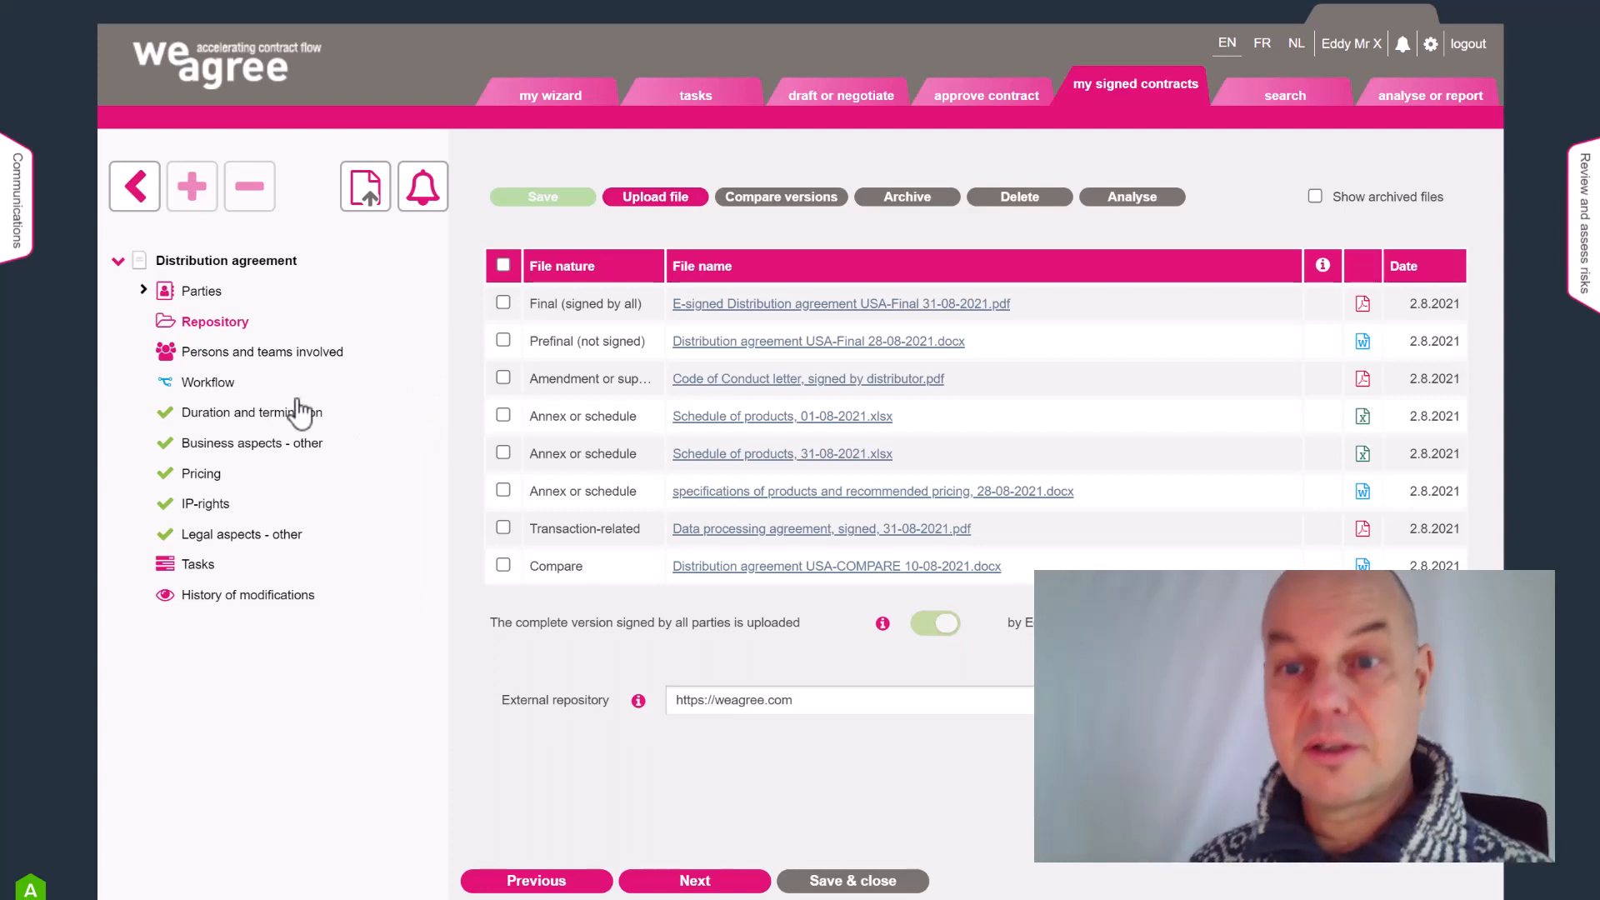
click(208, 358)
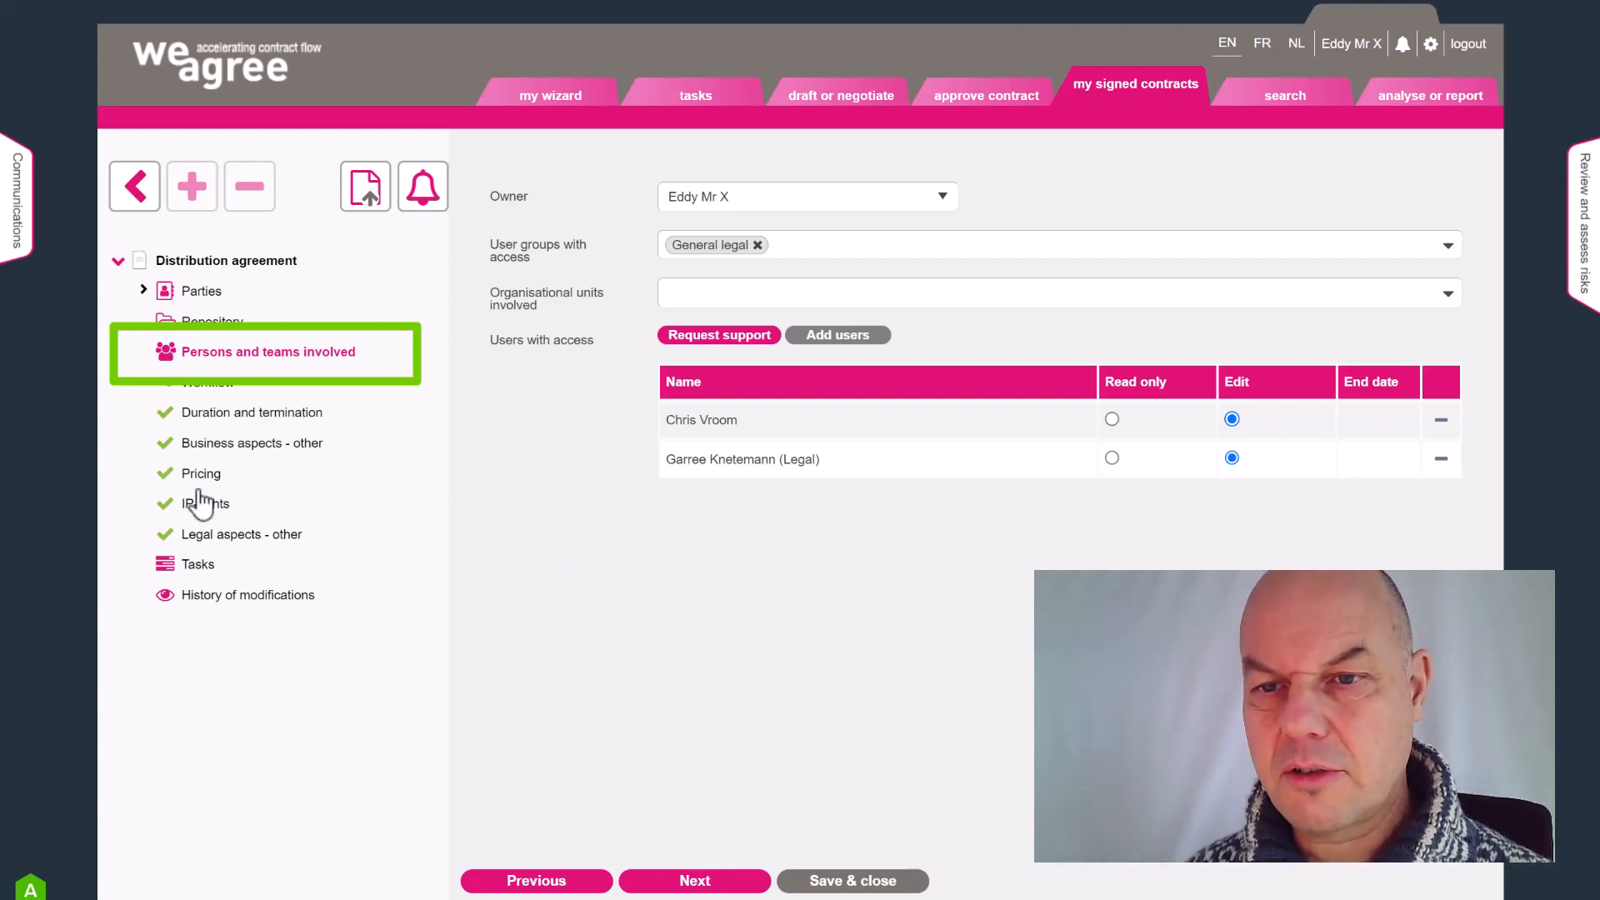
click(209, 413)
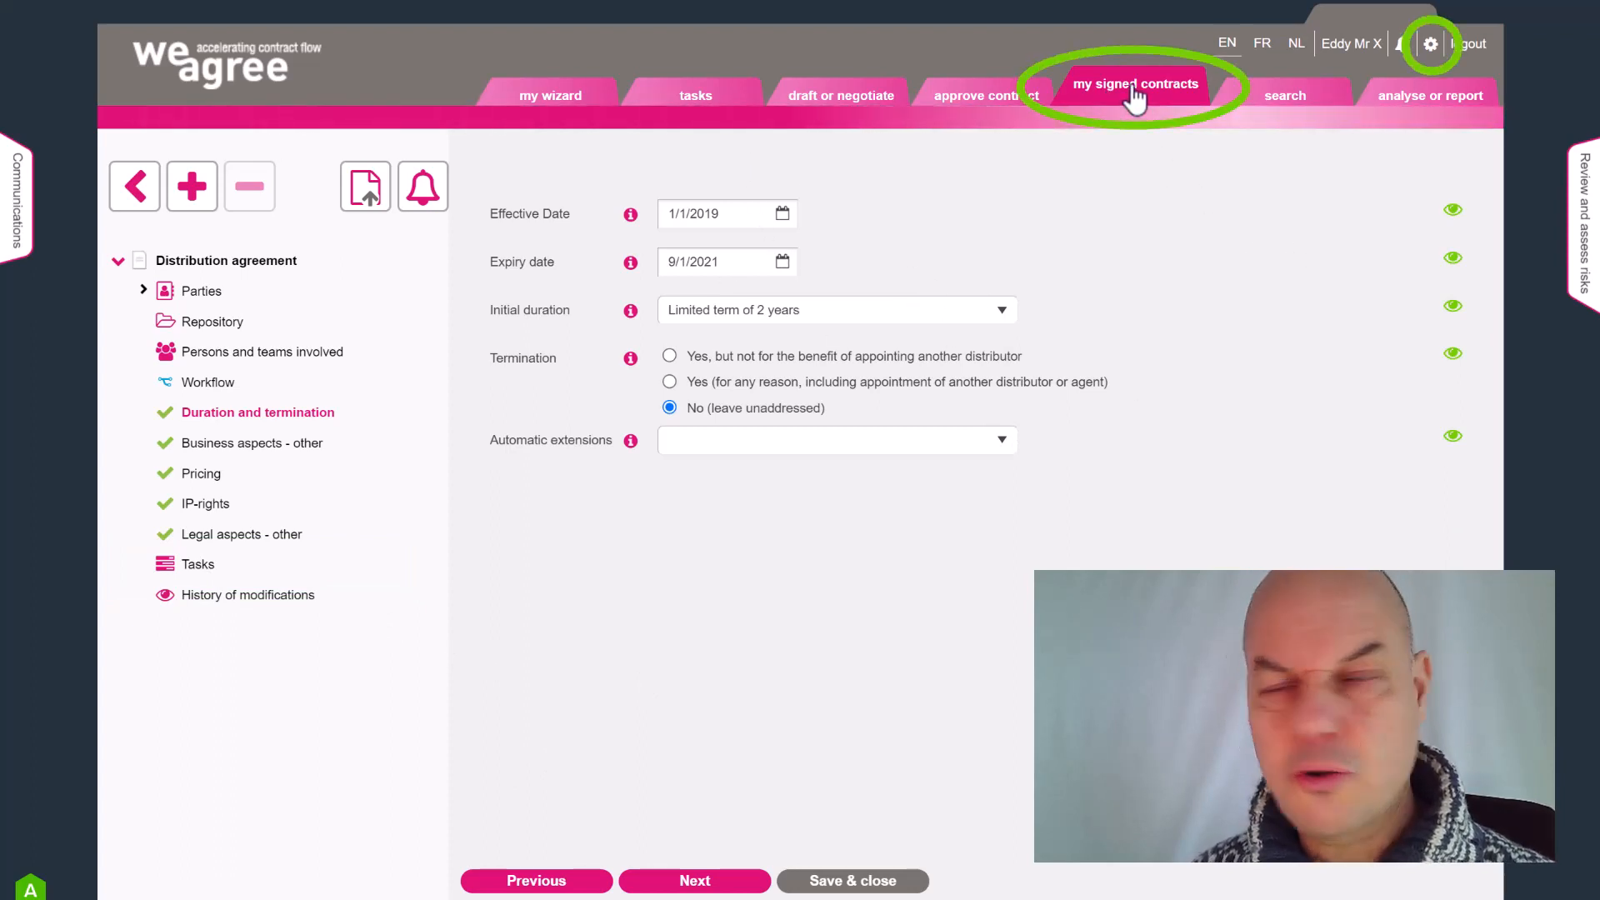
- In the key functionalities of the wizard's administration settings, switch contract number generation on and back off
click(1431, 45)
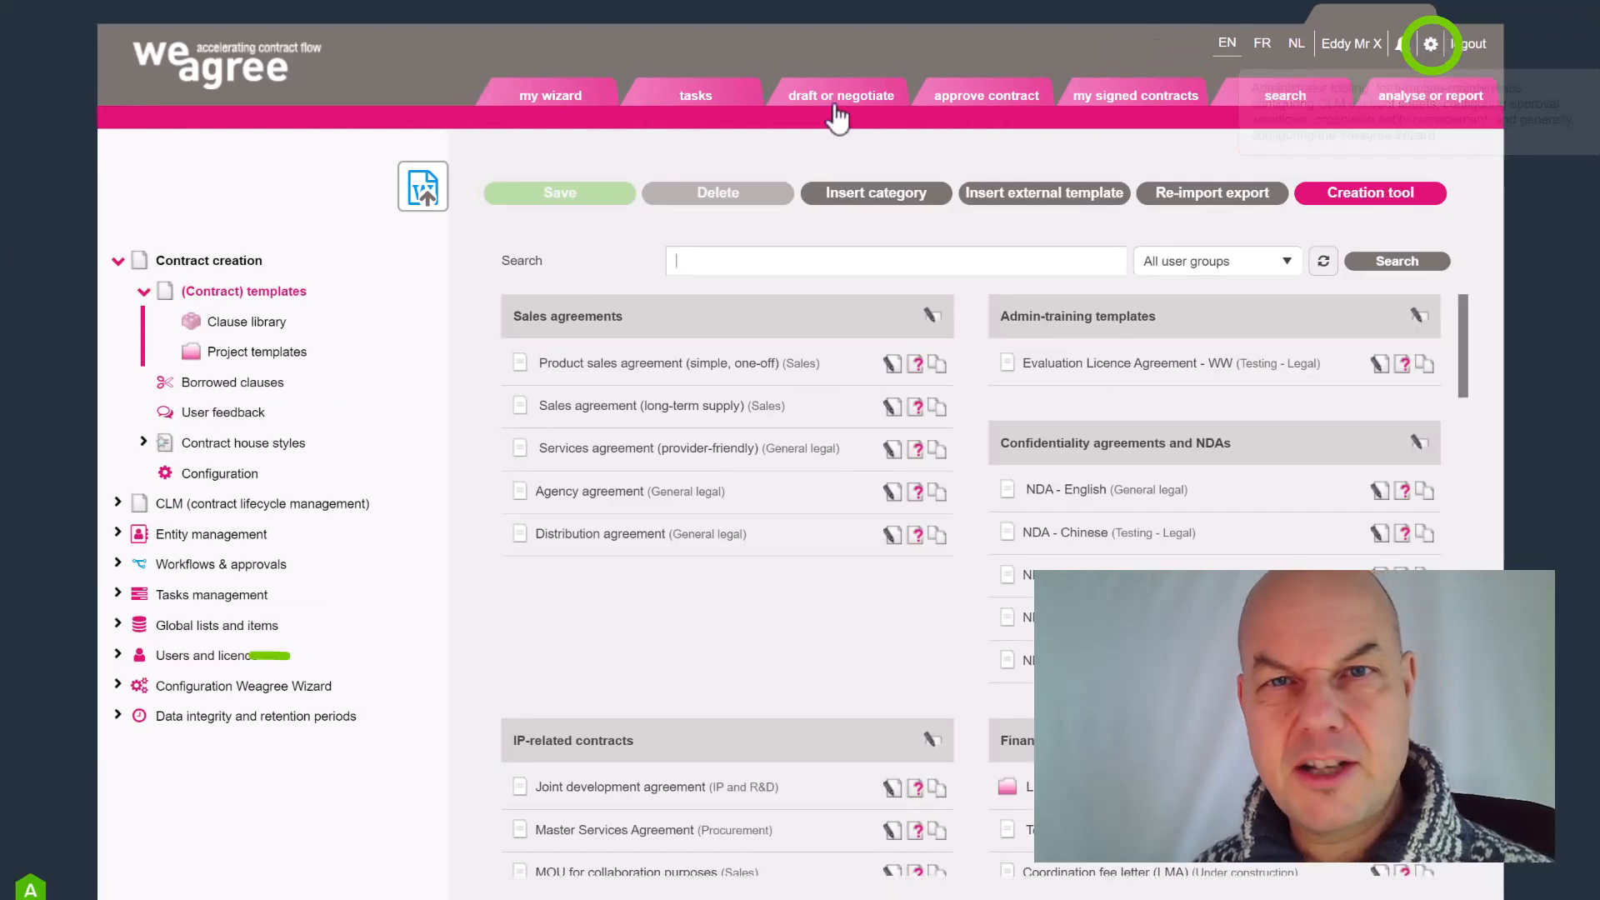
click(234, 689)
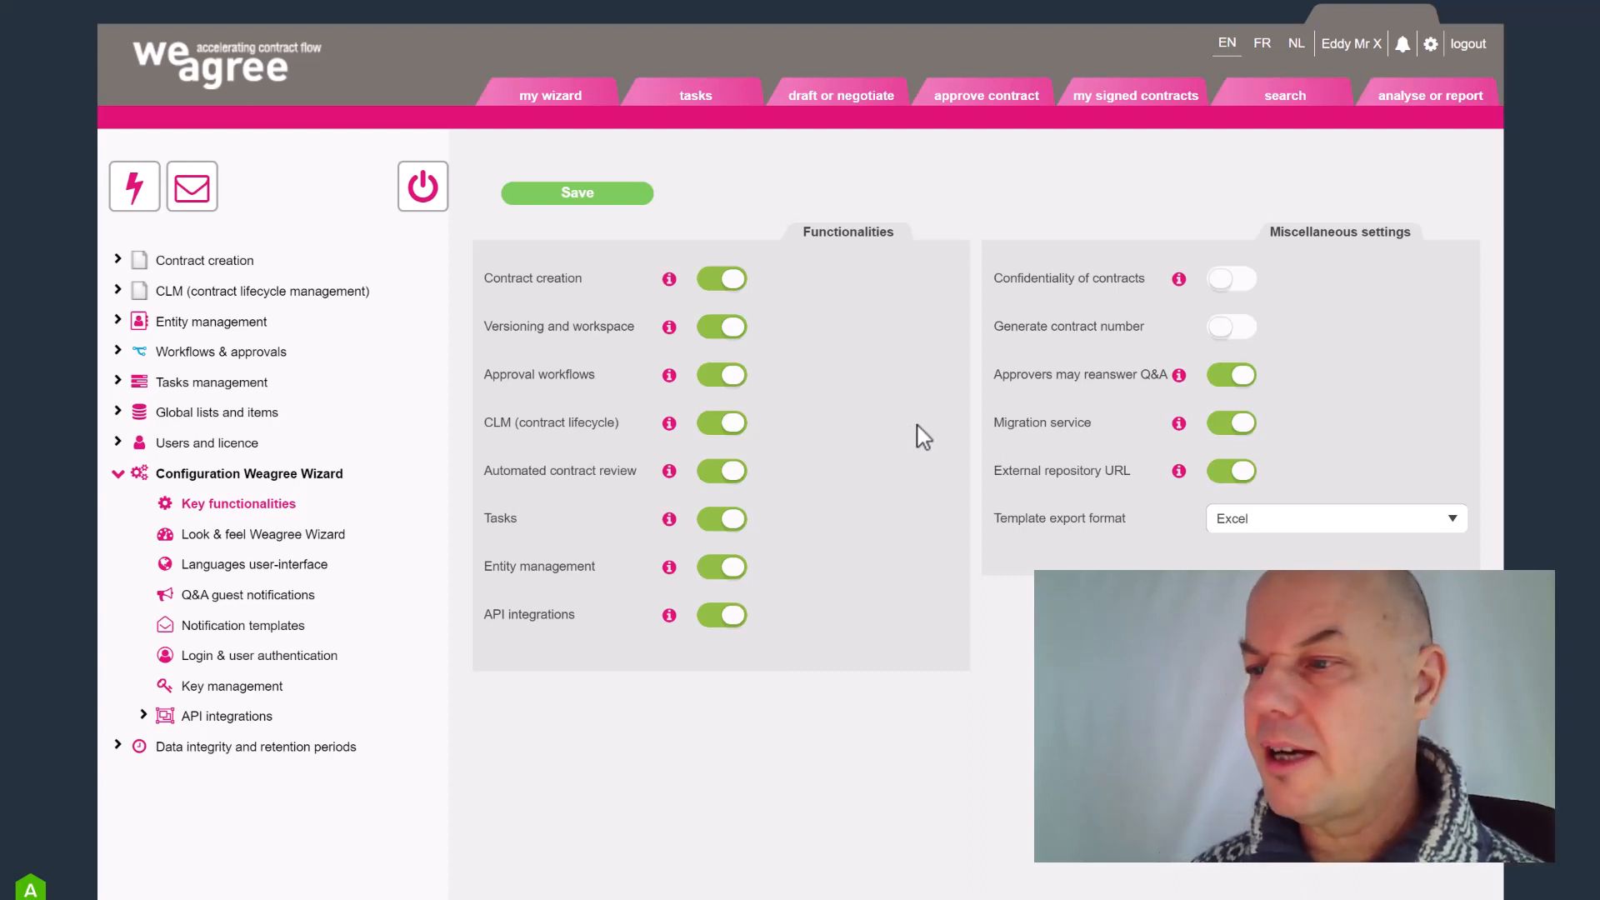
click(1247, 333)
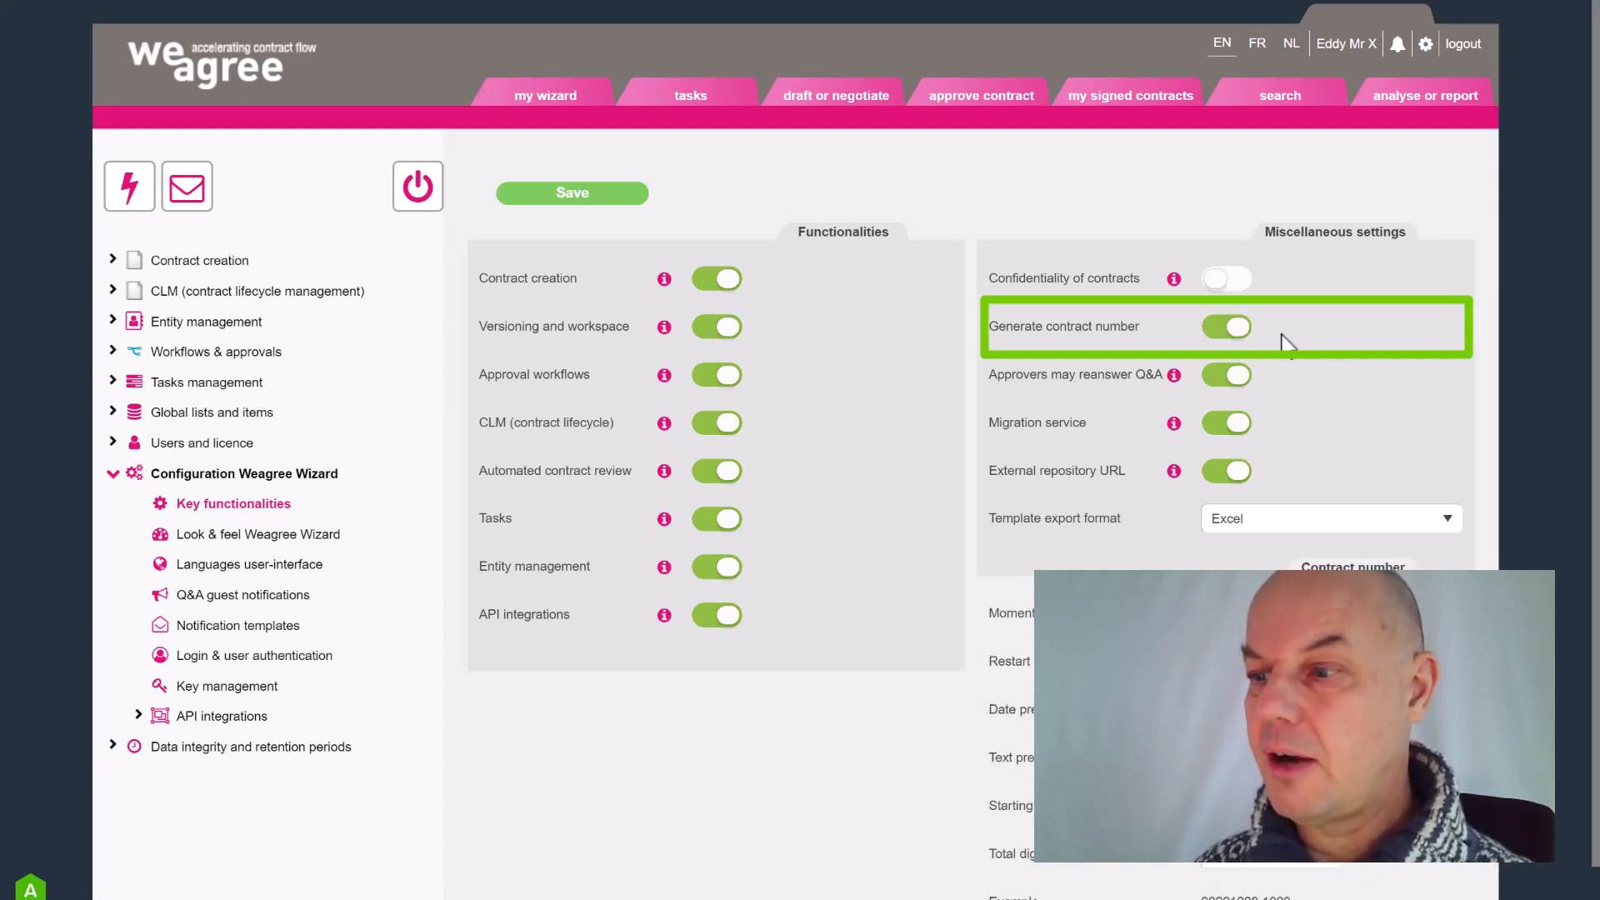
click(1220, 330)
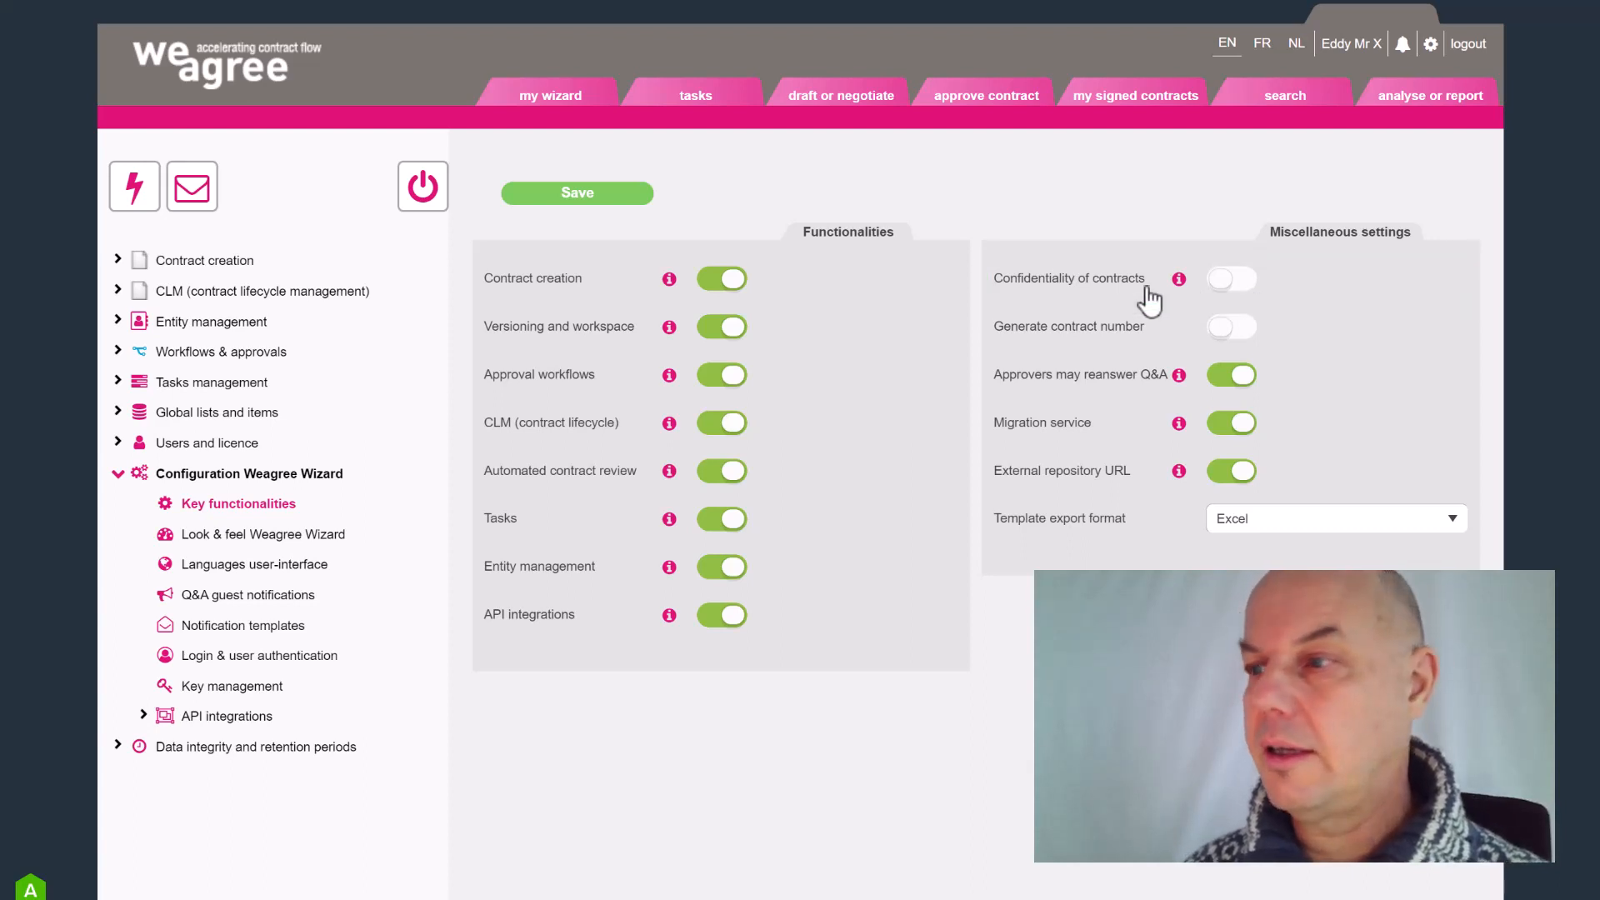
- Examine the contract lifecycle configuration, including the choices for document storage and default currency
click(267, 294)
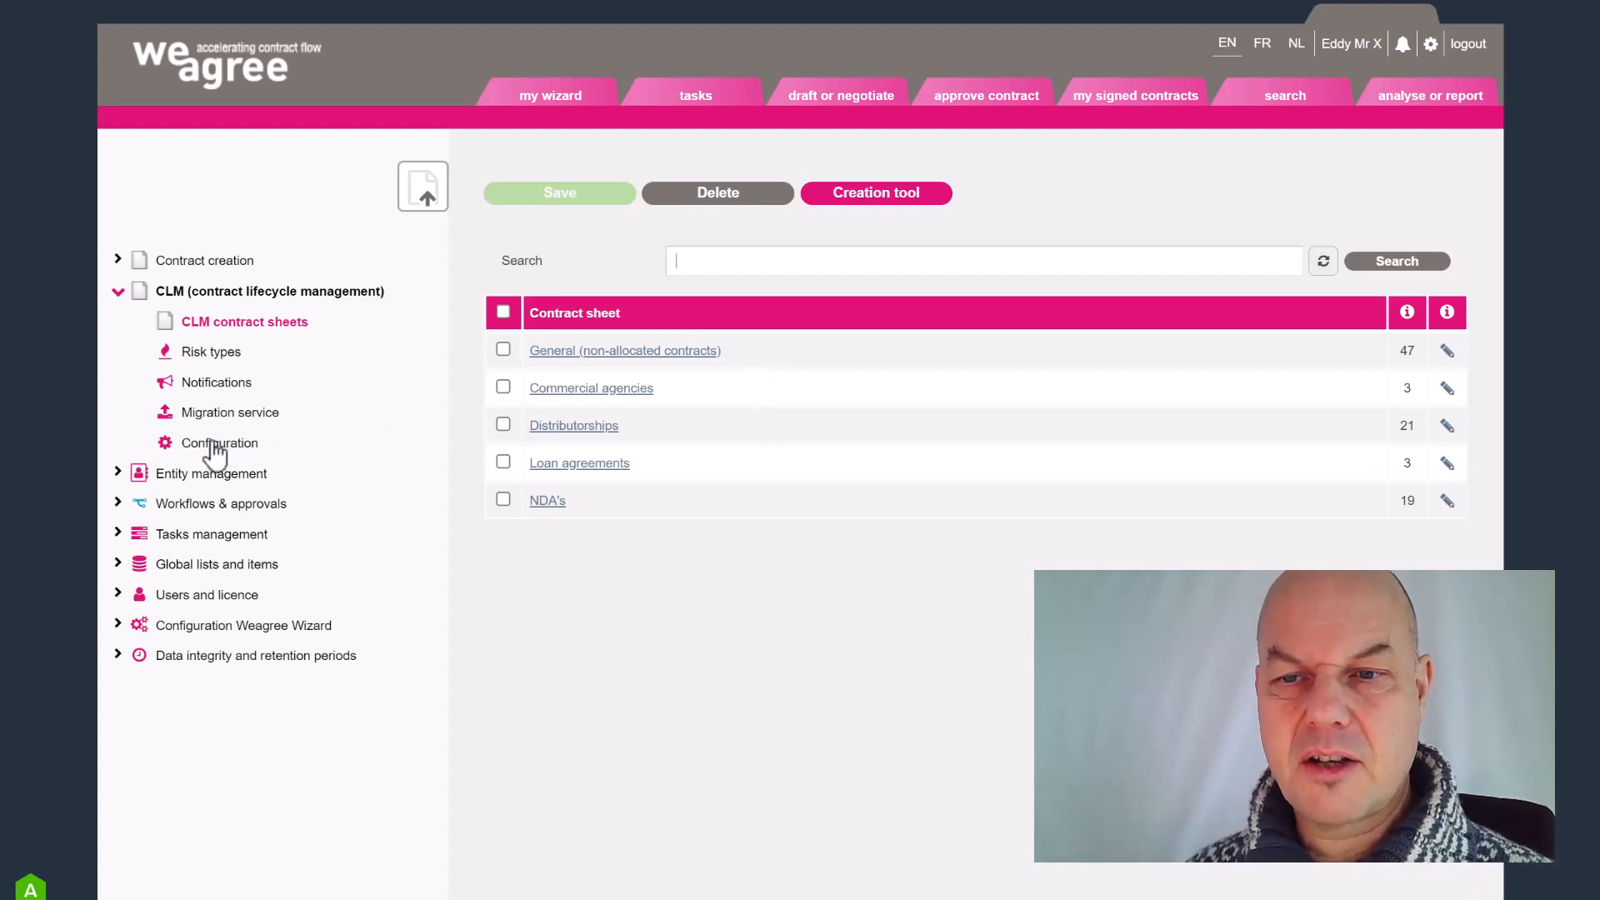
click(279, 443)
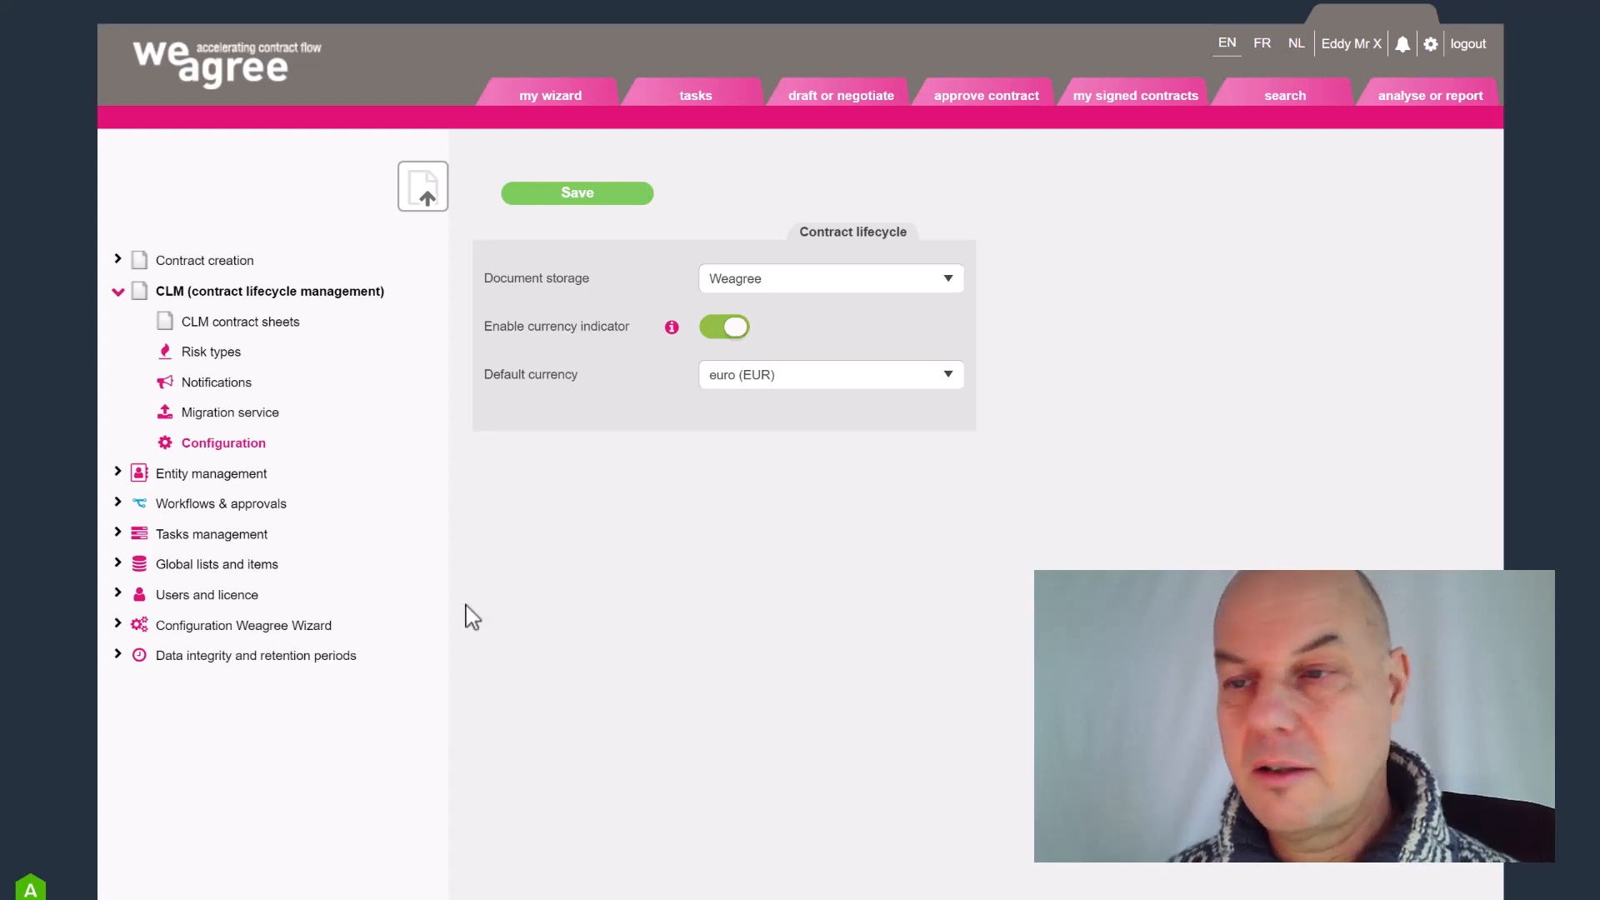
click(118, 626)
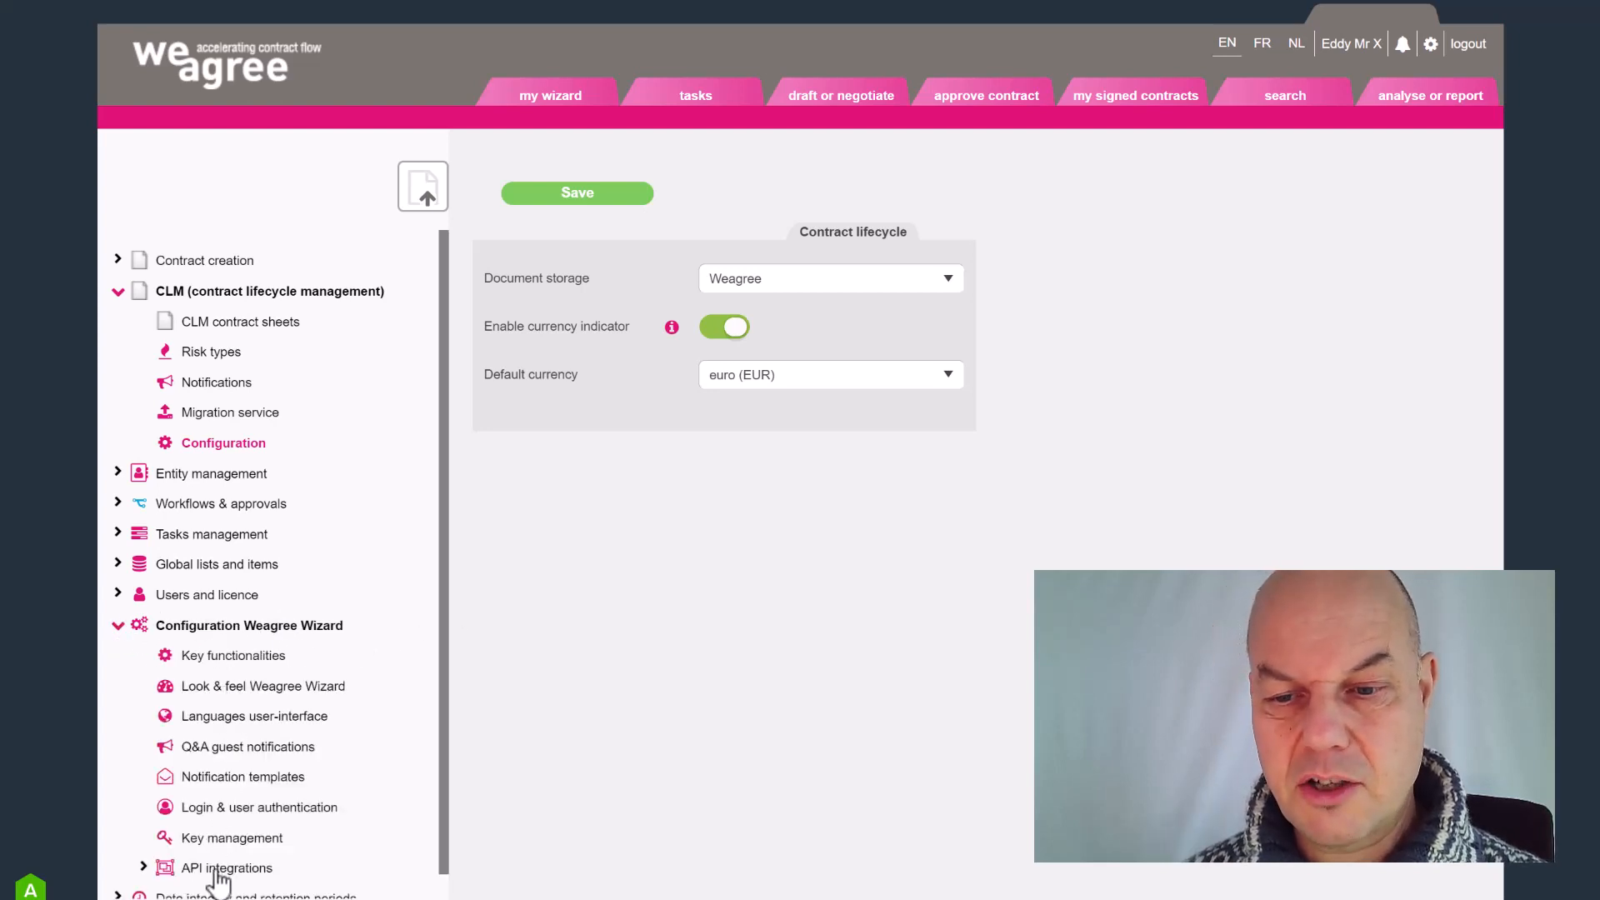
click(118, 626)
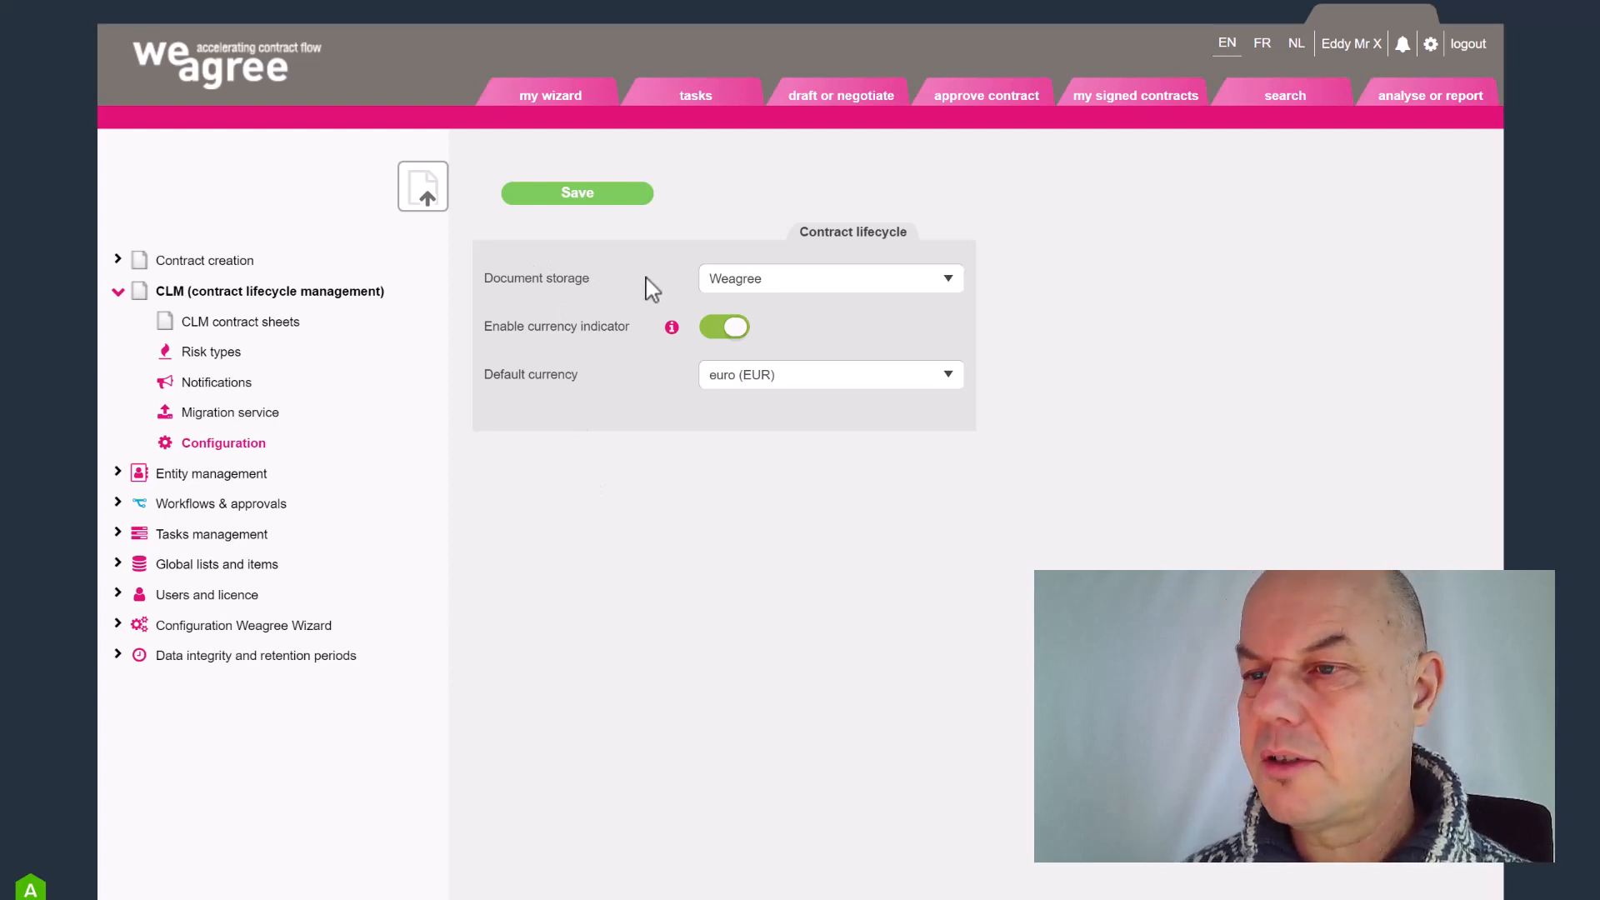
click(754, 282)
click(682, 291)
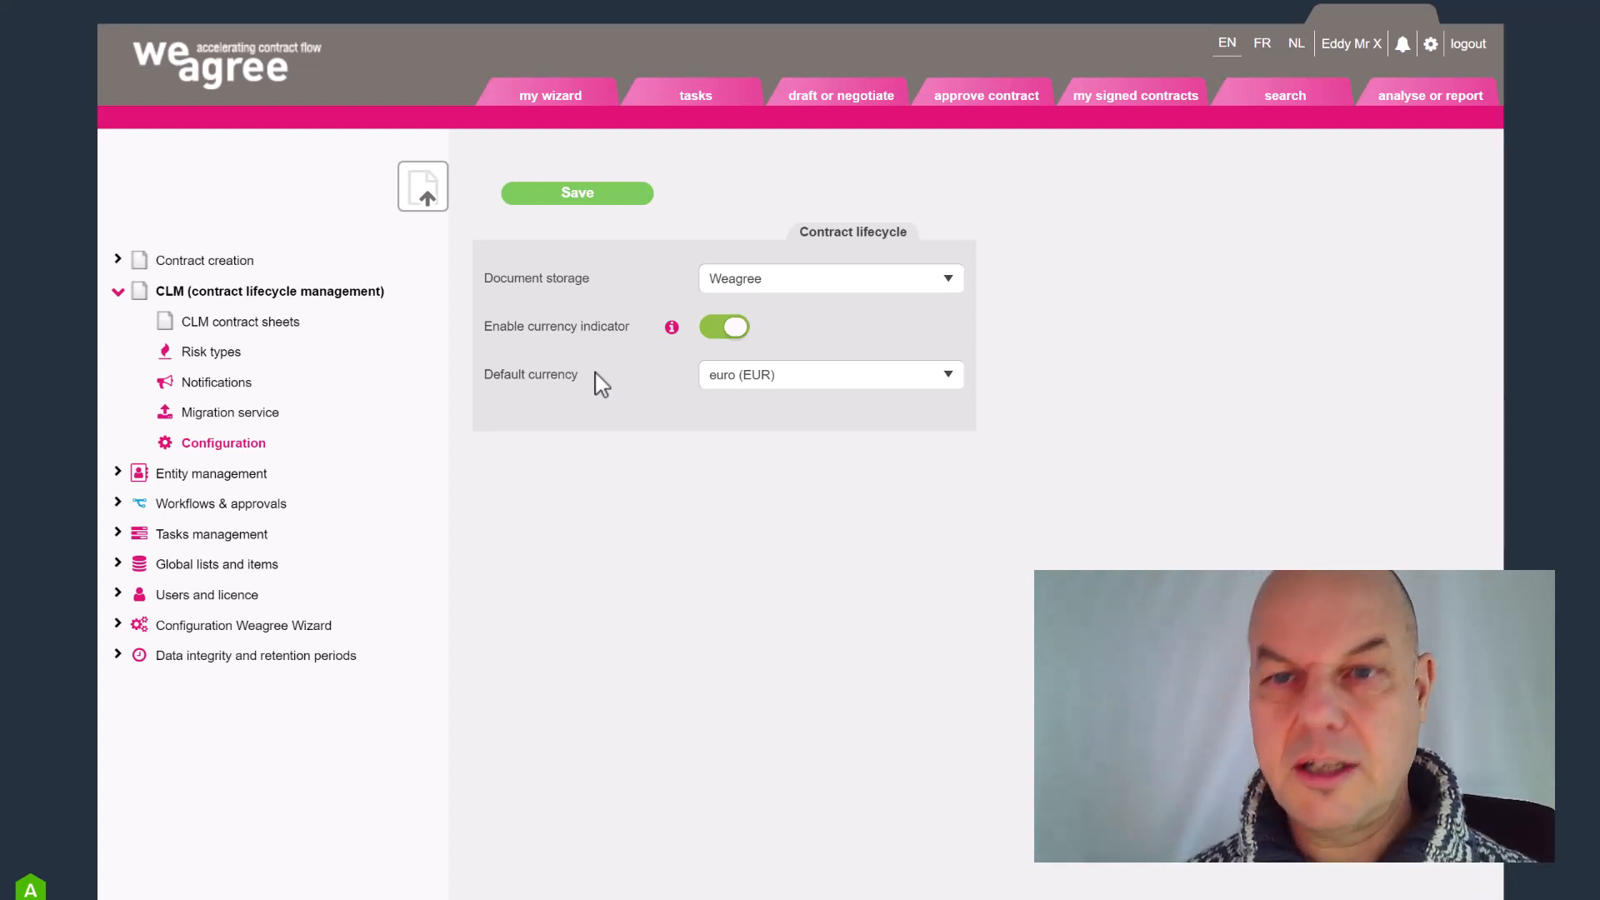
click(729, 377)
click(673, 475)
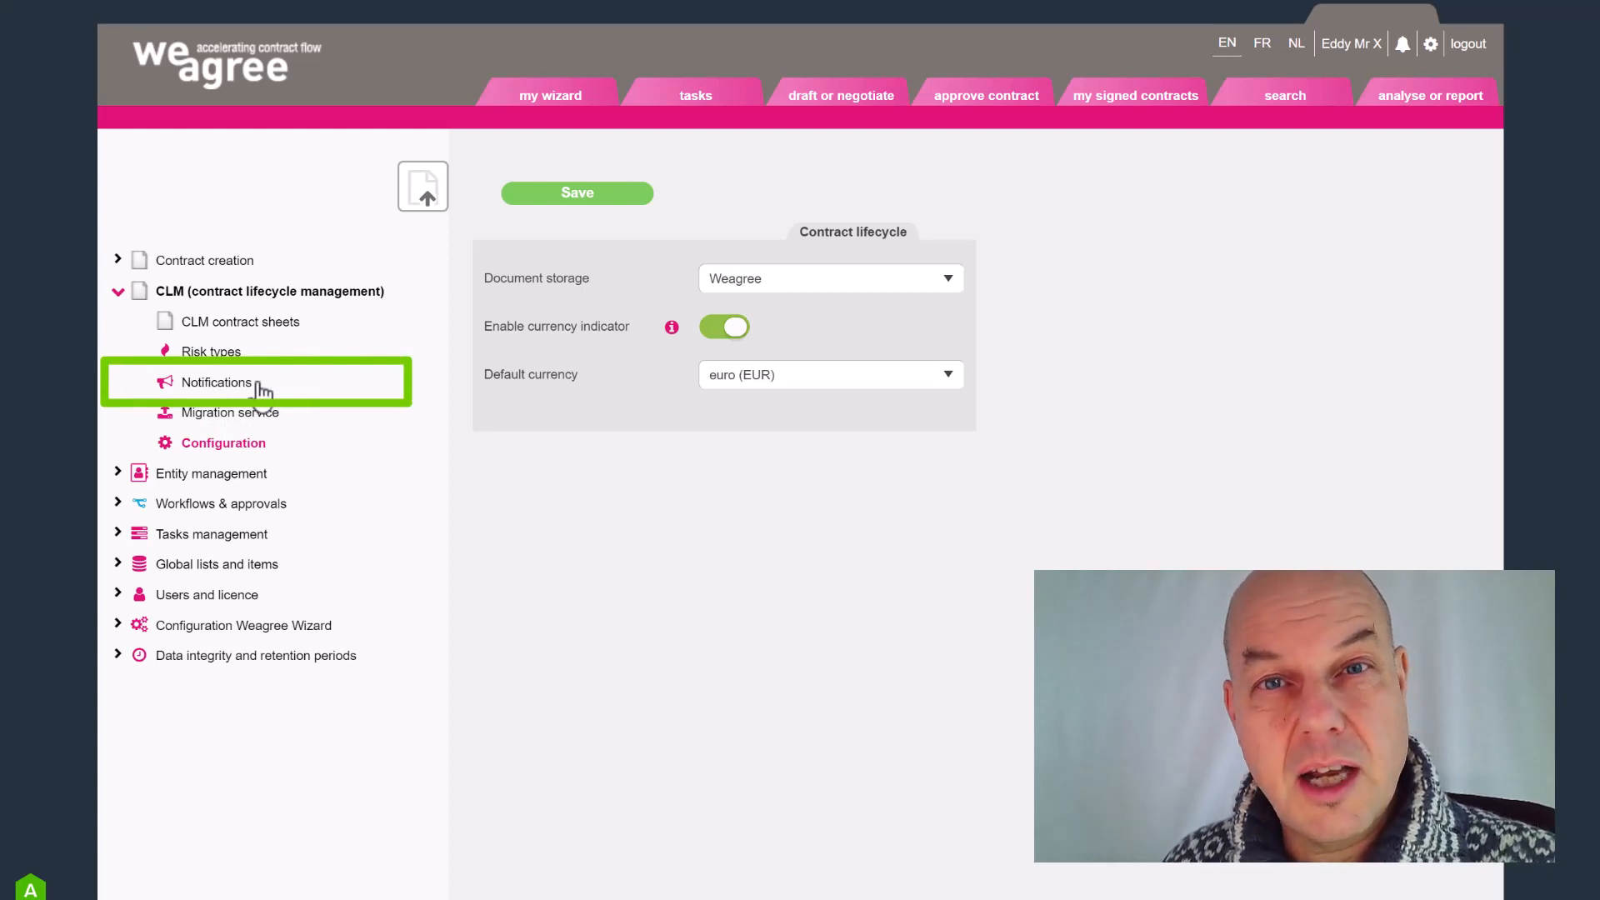
- Create a CLM contract sheet named "Evaluation licences" based on the Evaluation Licence Agreement - WW template
click(234, 323)
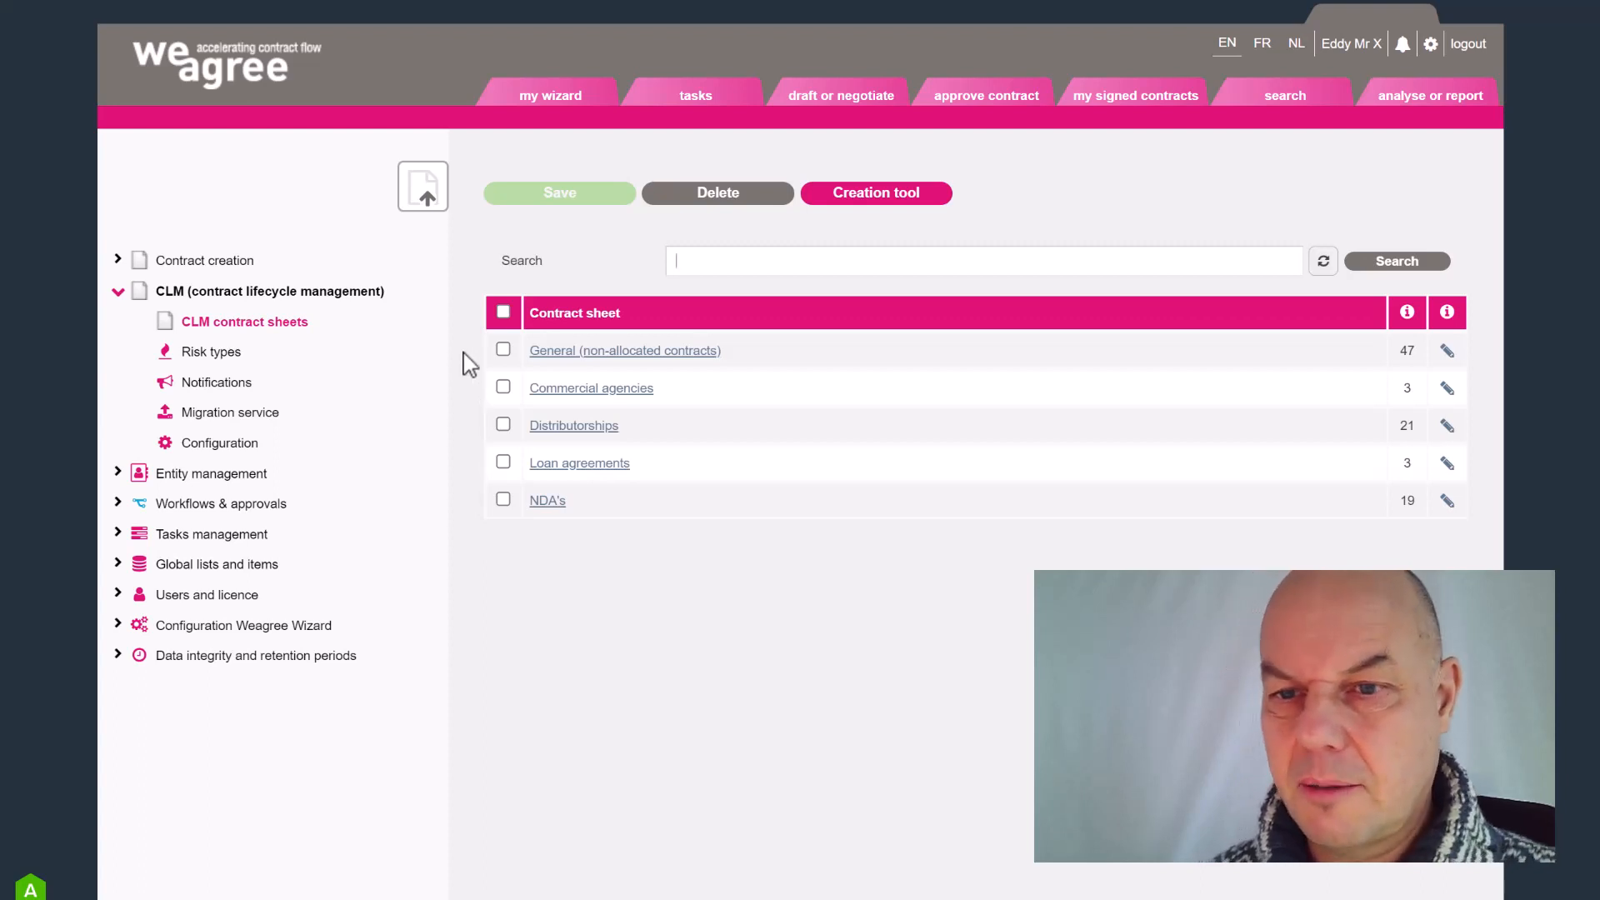
click(422, 190)
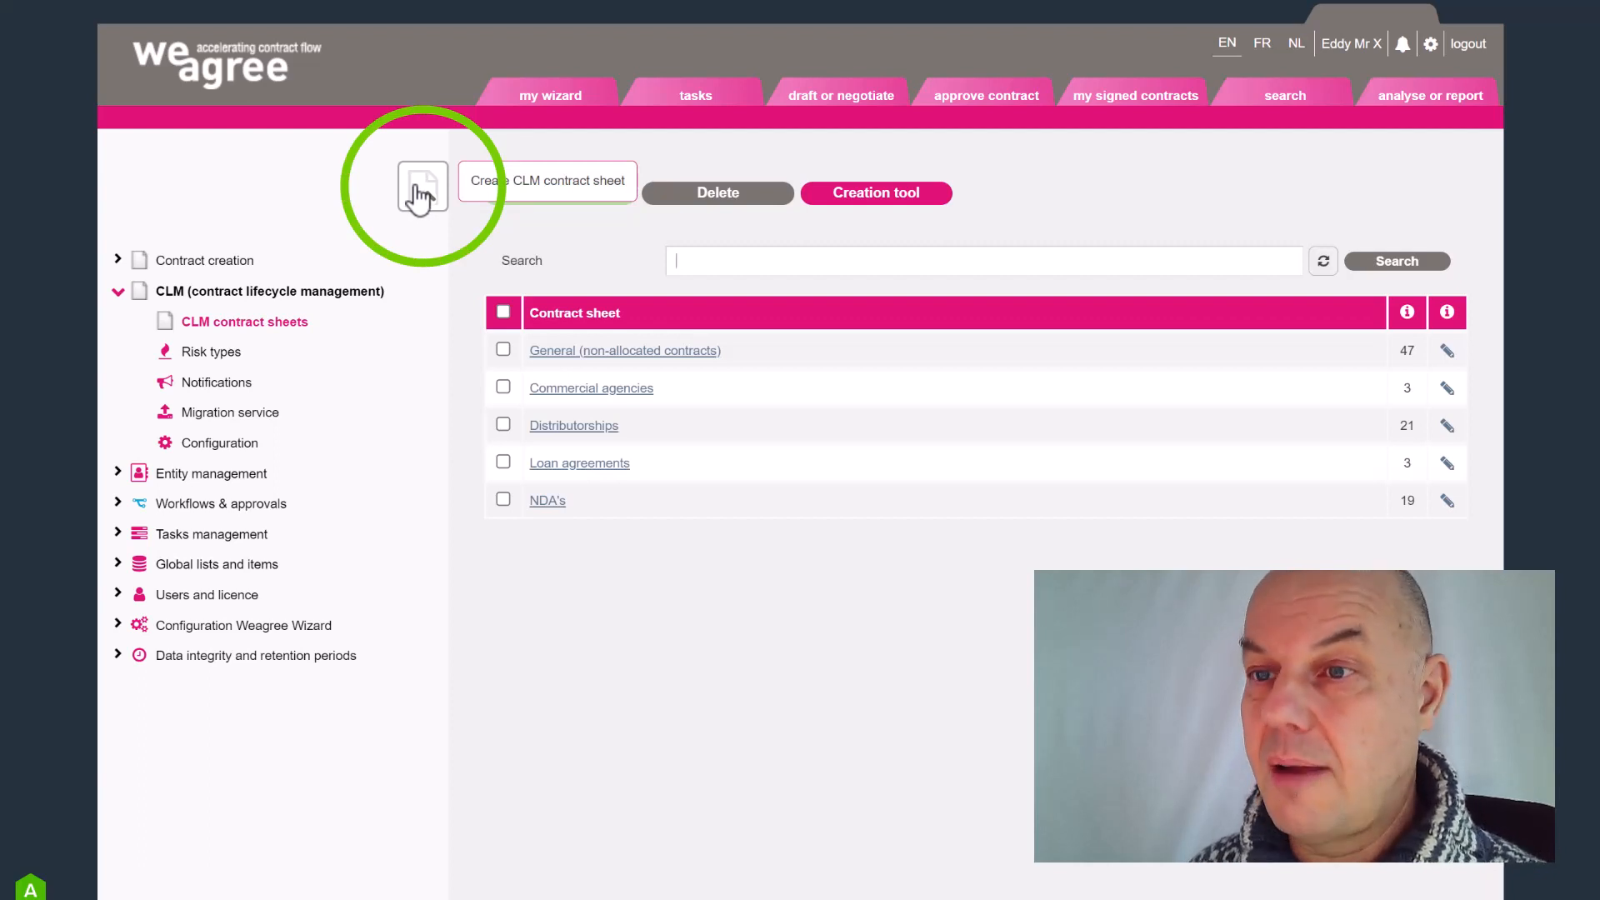
click(421, 191)
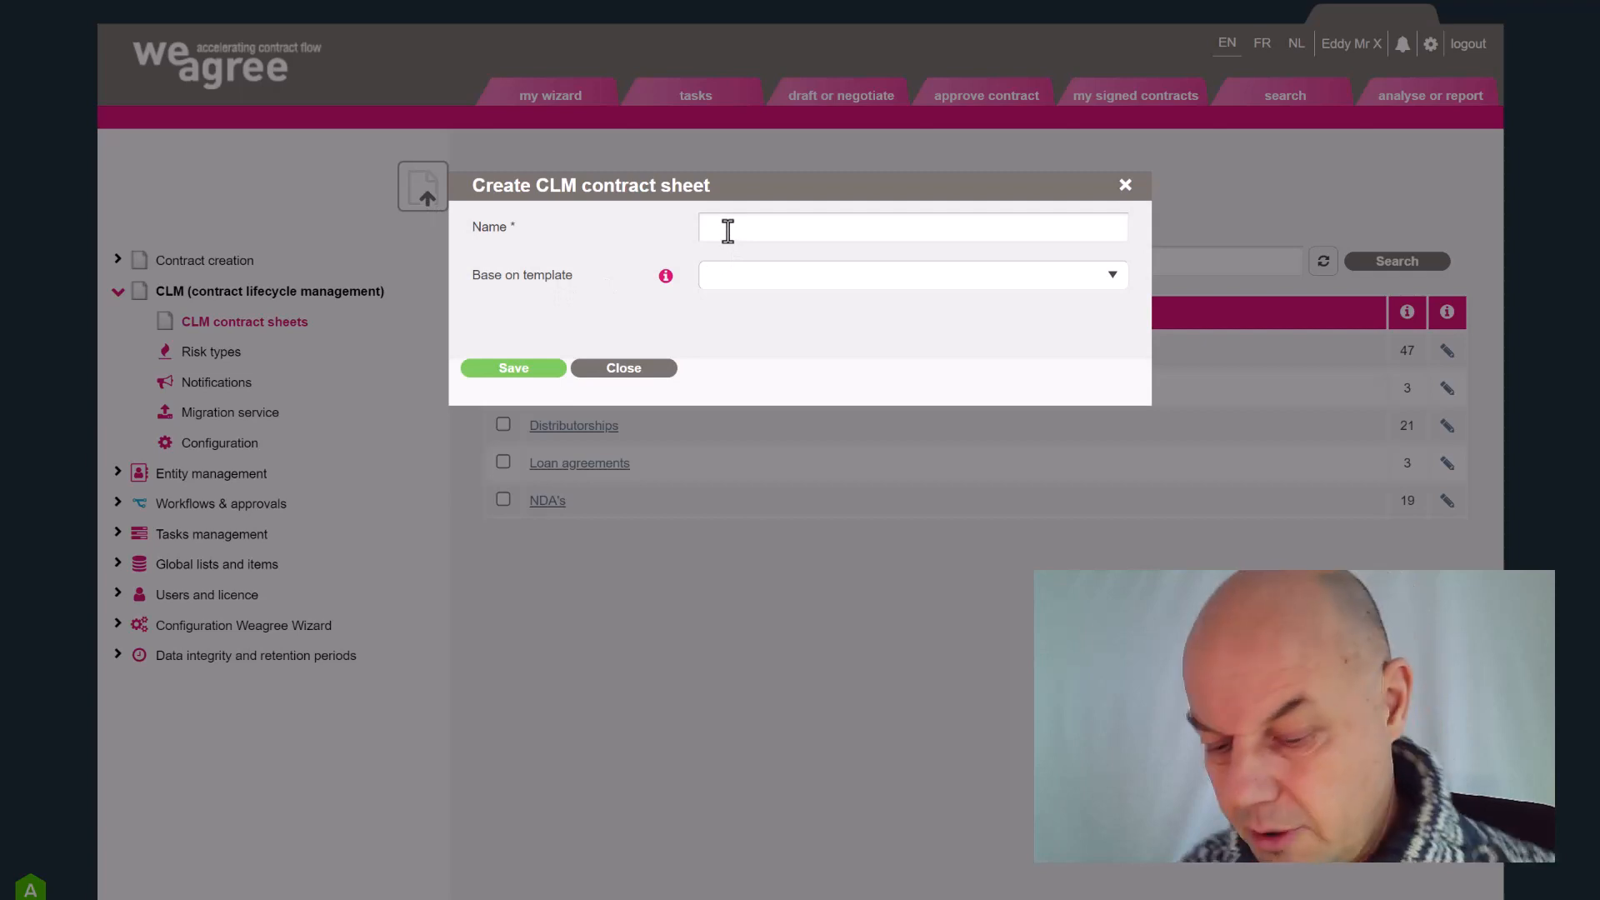
click(727, 231)
text(Evaluation)
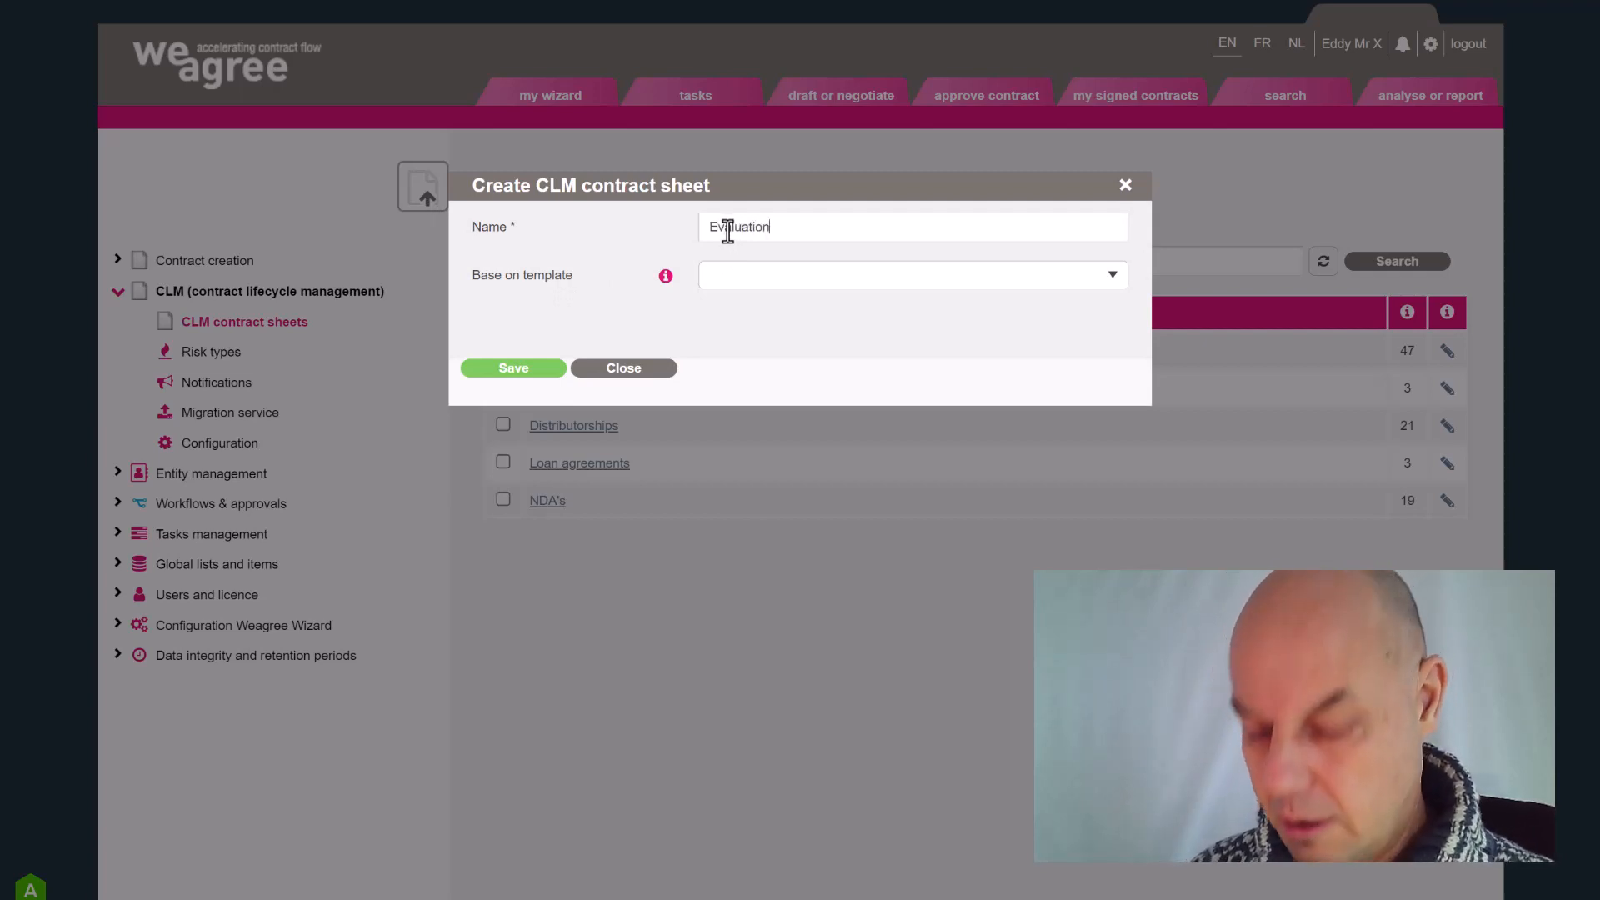
text( licences)
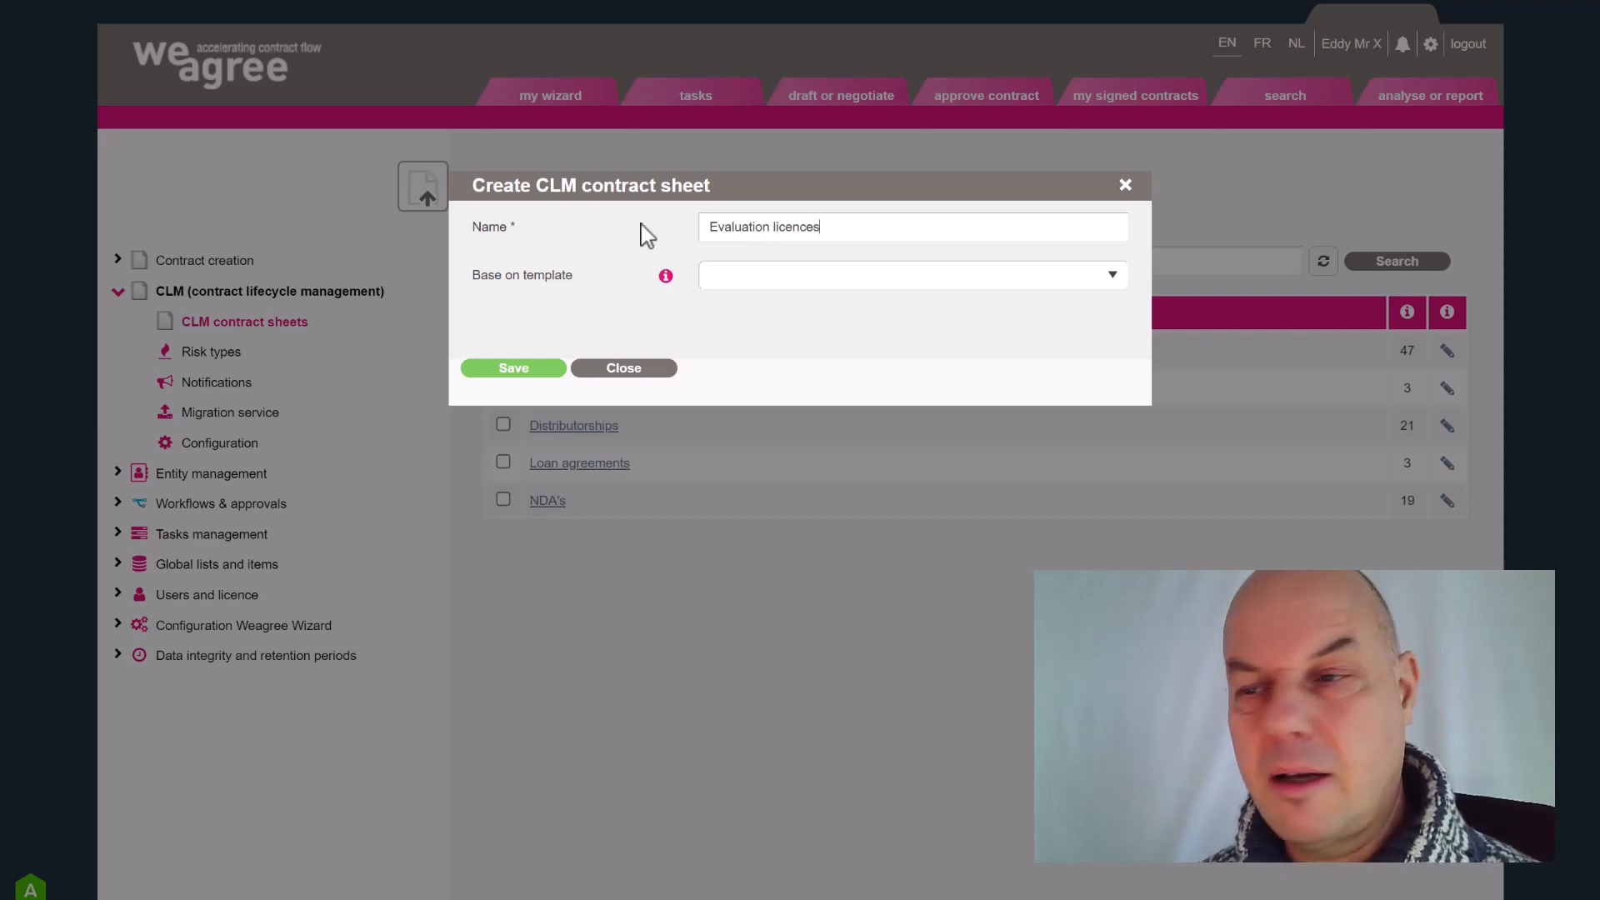
click(748, 279)
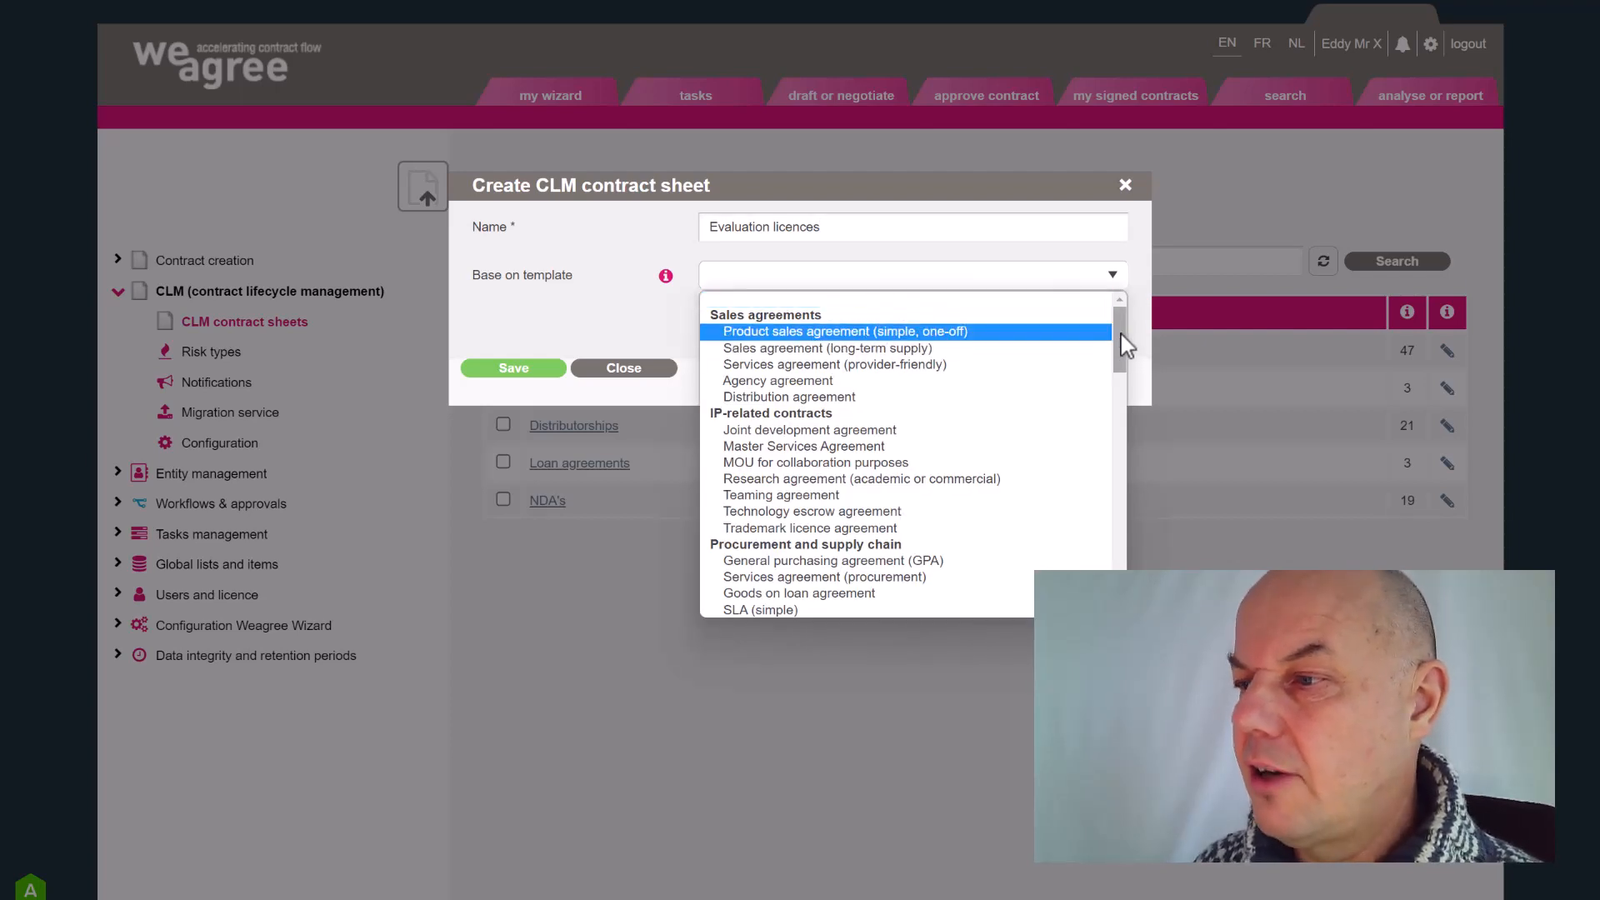
scroll(833, 350, down, 10)
click(866, 609)
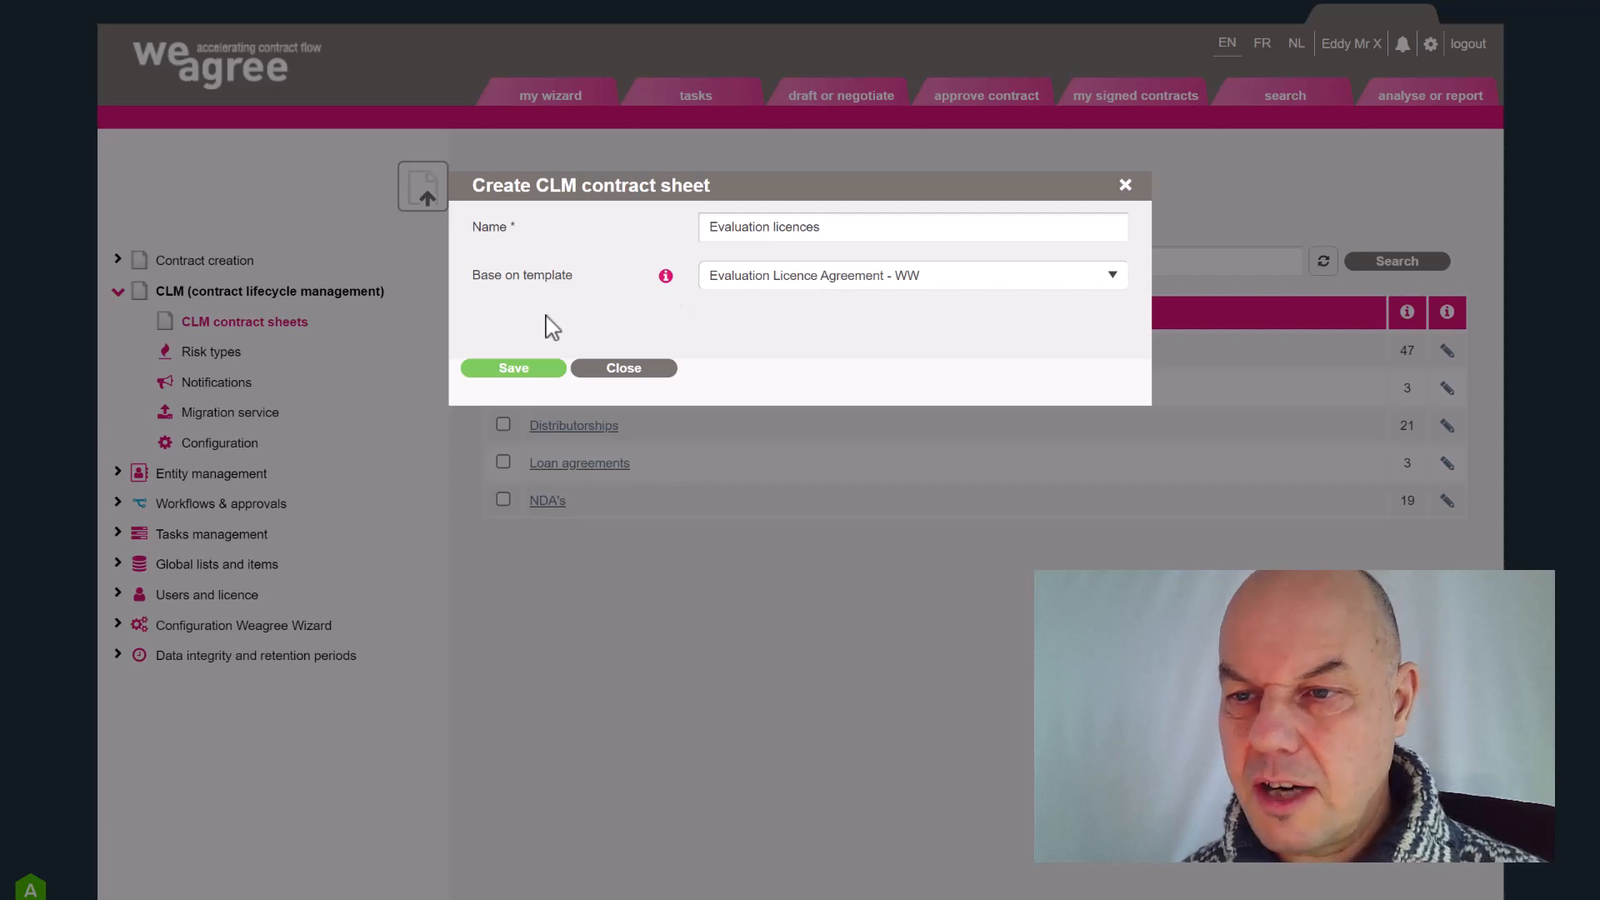
click(523, 369)
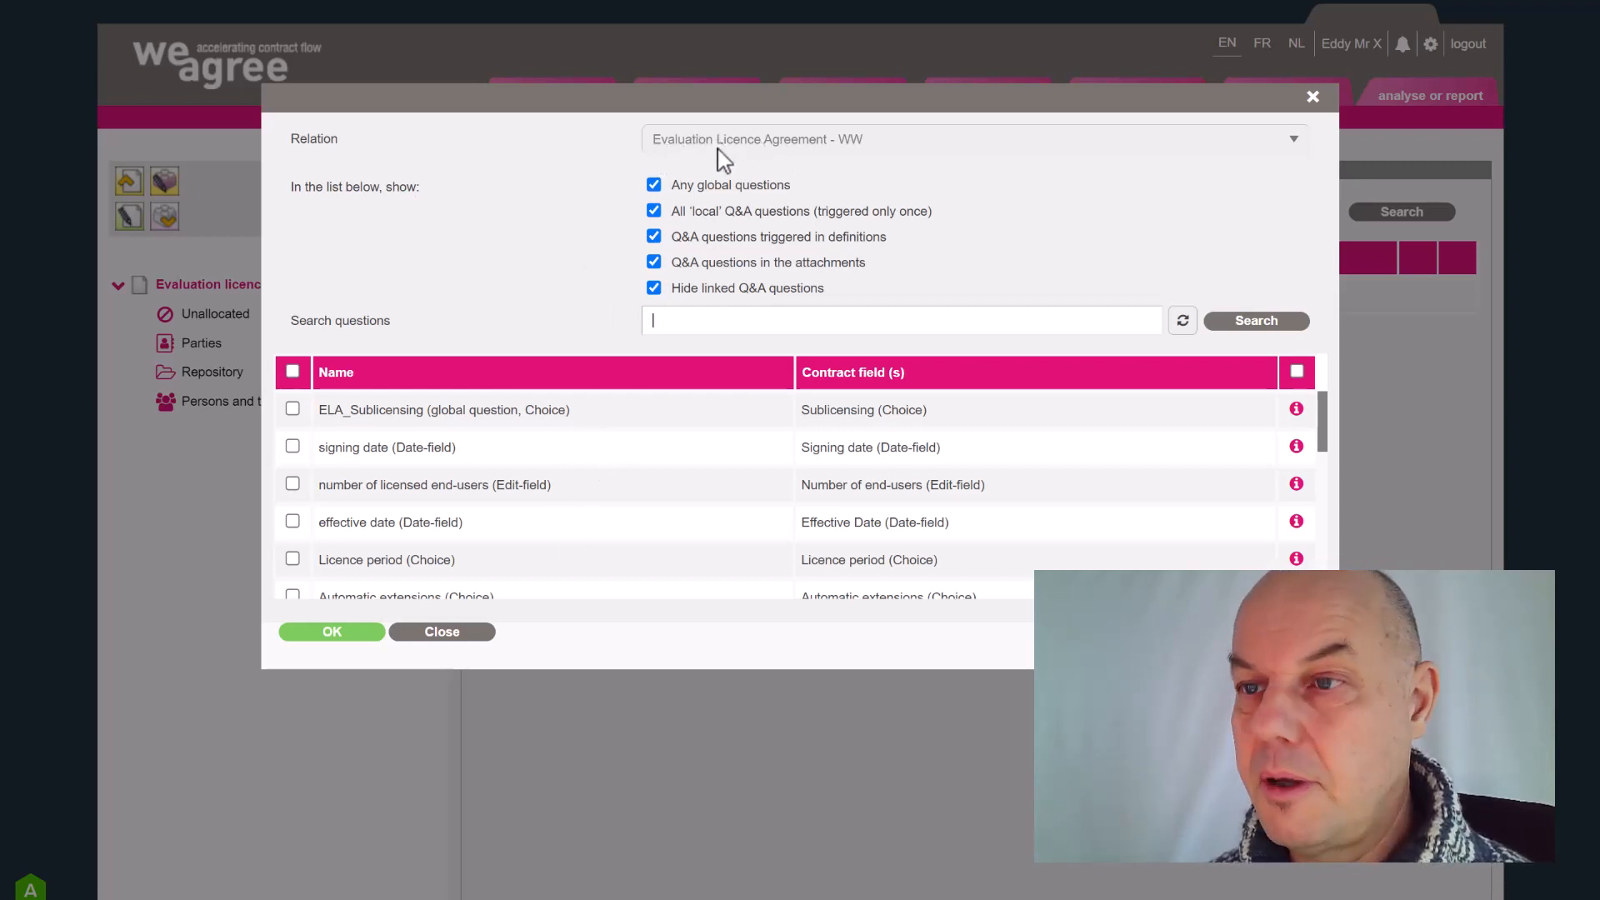
- Examine the template's importable Q&A questions, switching the hiding of linked questions off and back on
scroll(625, 454, down, 2)
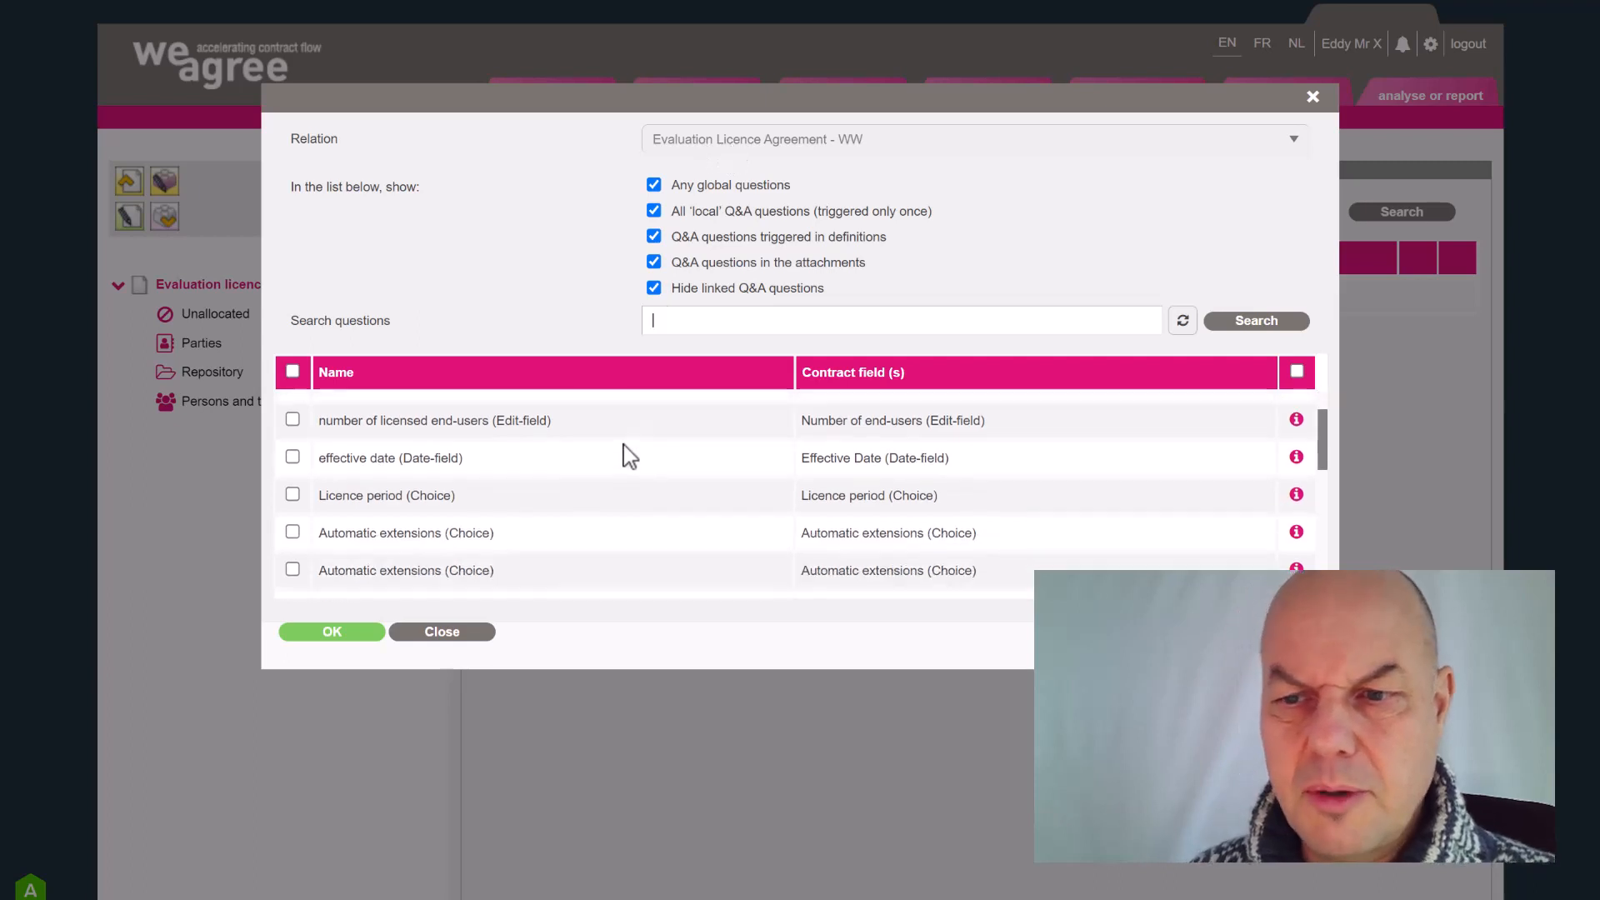
scroll(609, 408, up, 2)
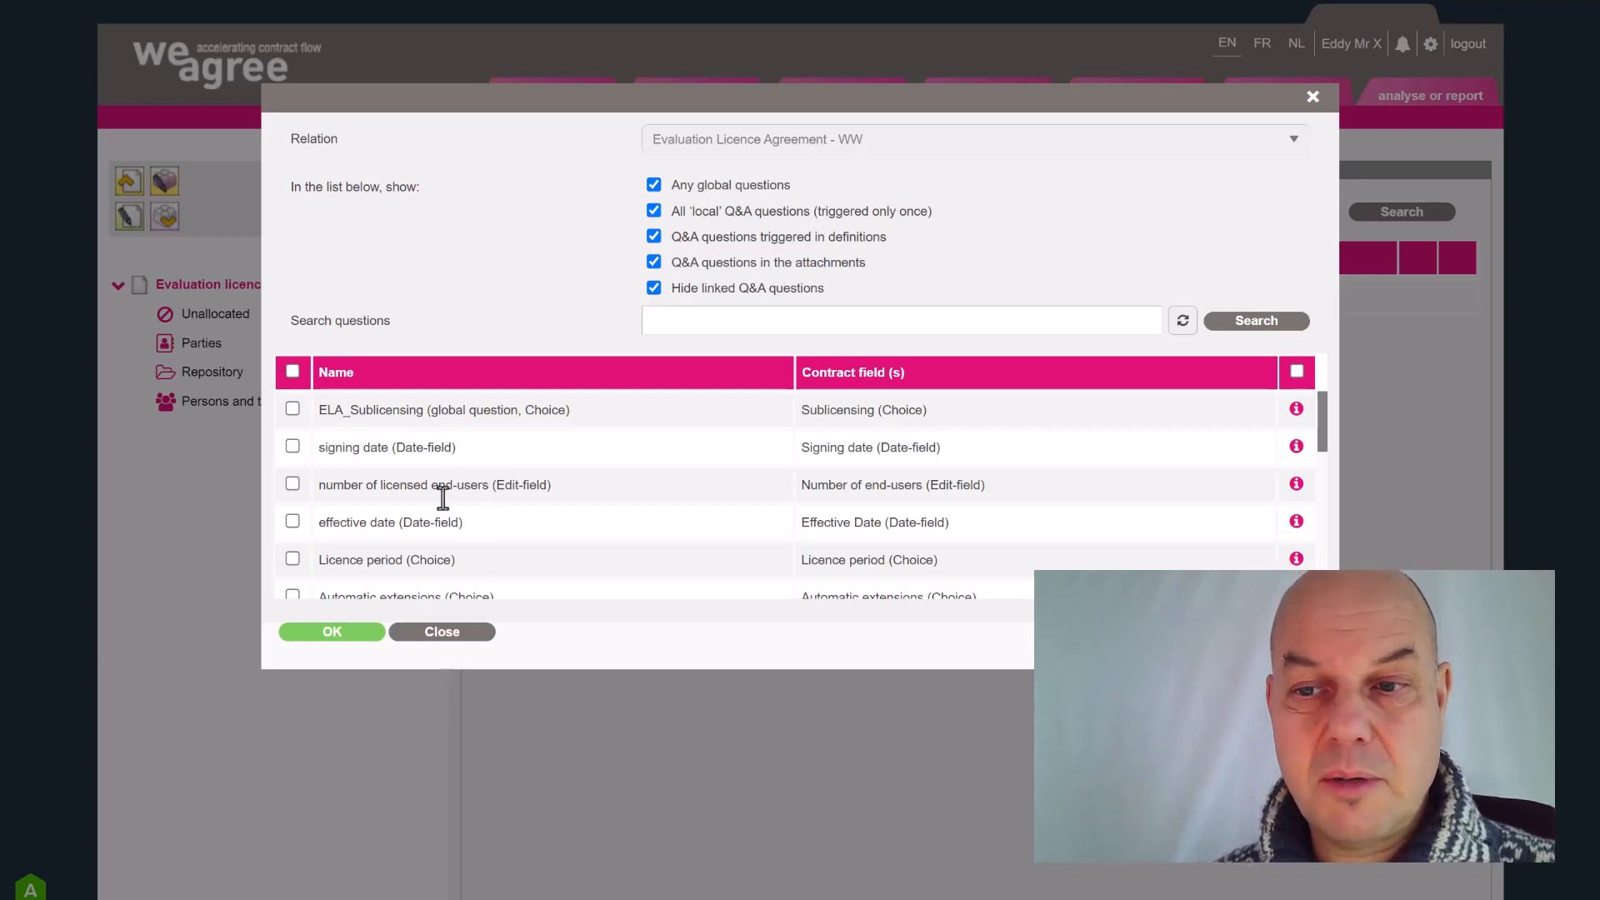
mouse_move(432, 530)
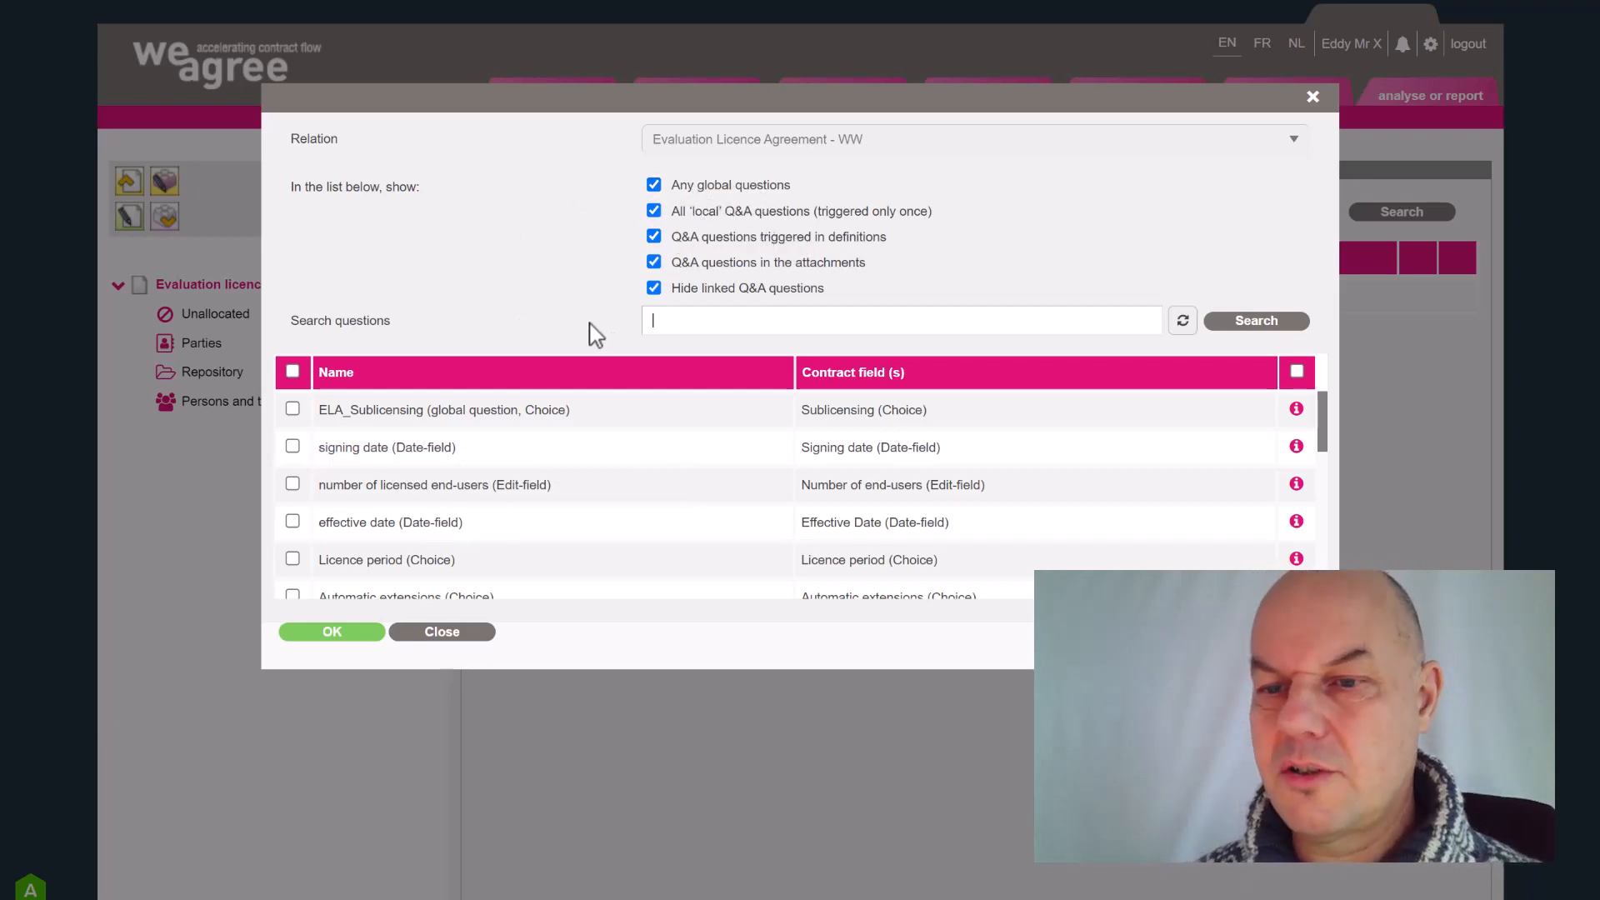
click(654, 289)
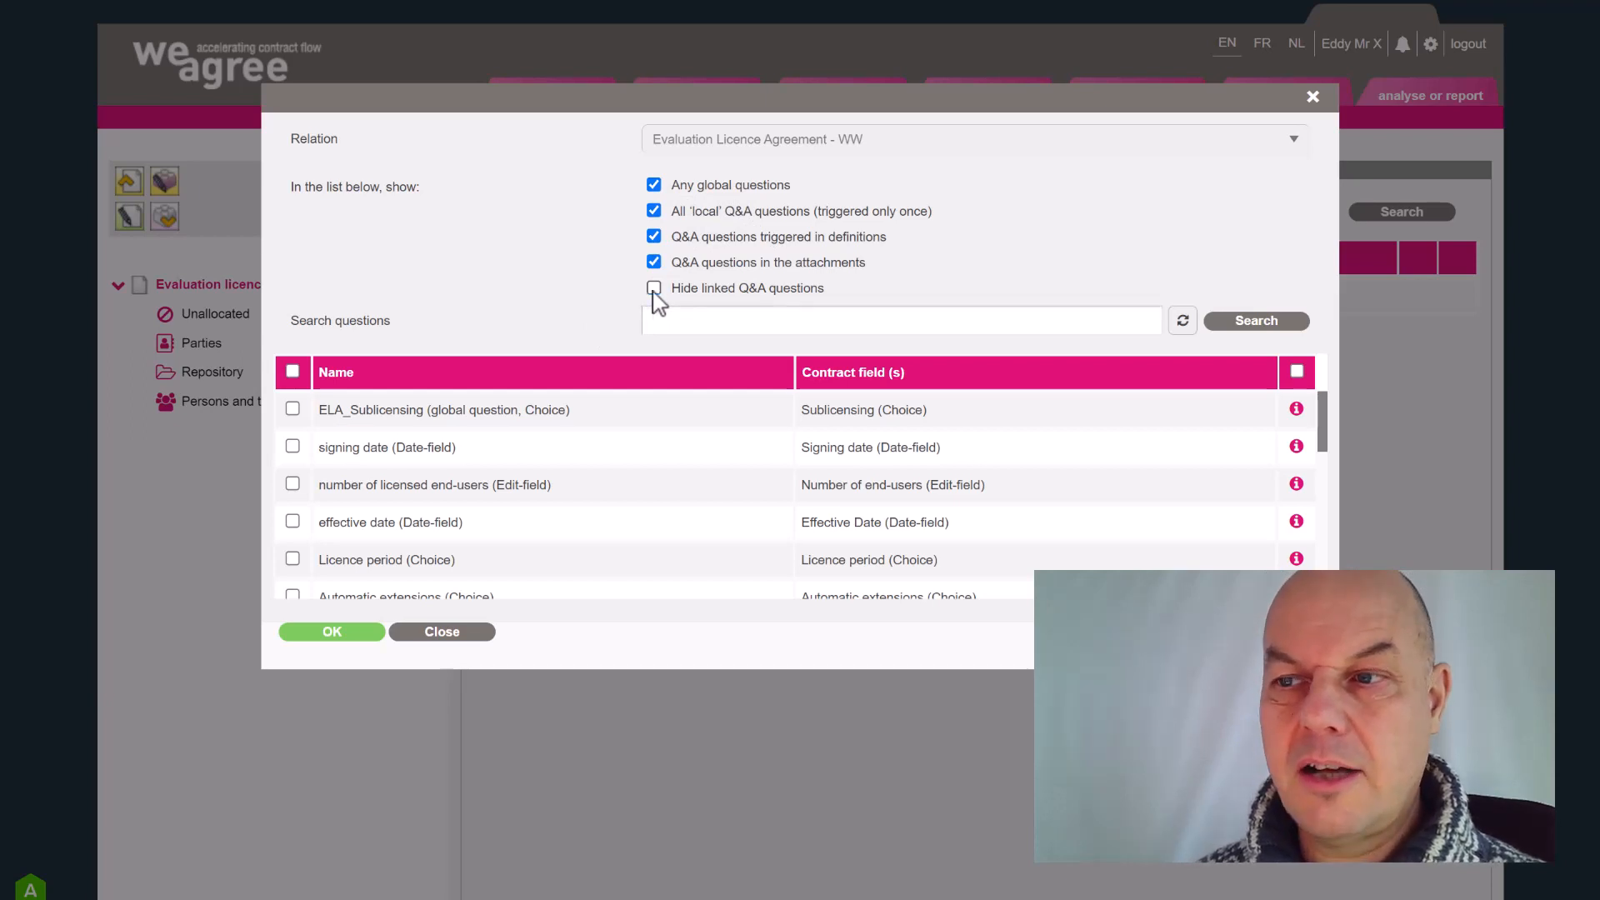
click(654, 288)
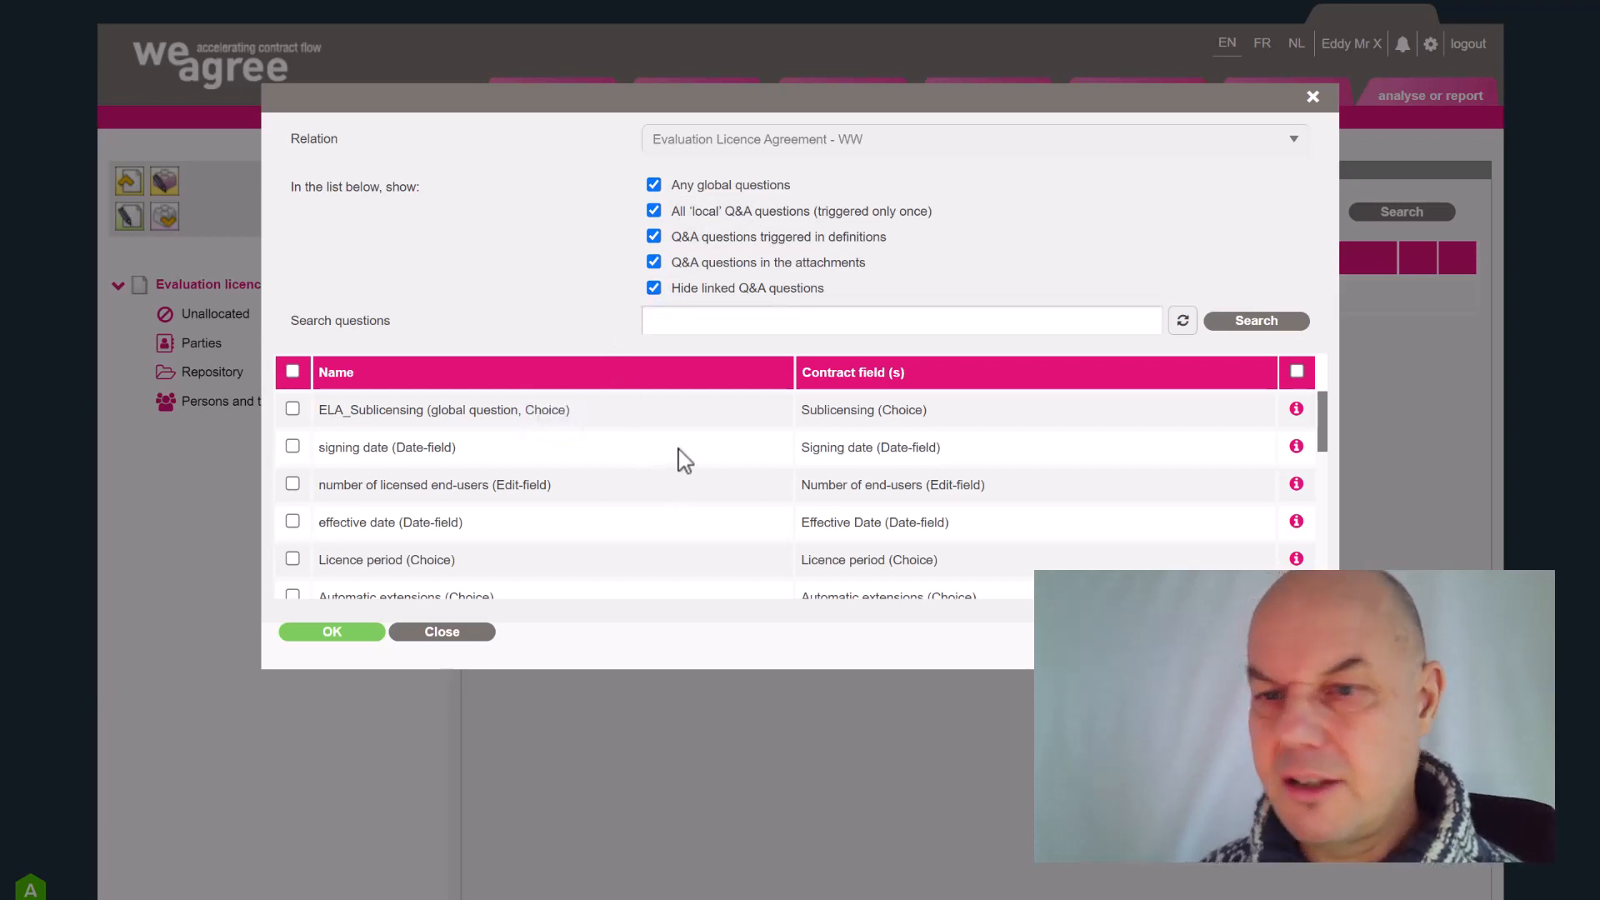
- Import all listed template questions into the contract sheet except signing date and Second signatory block
click(293, 372)
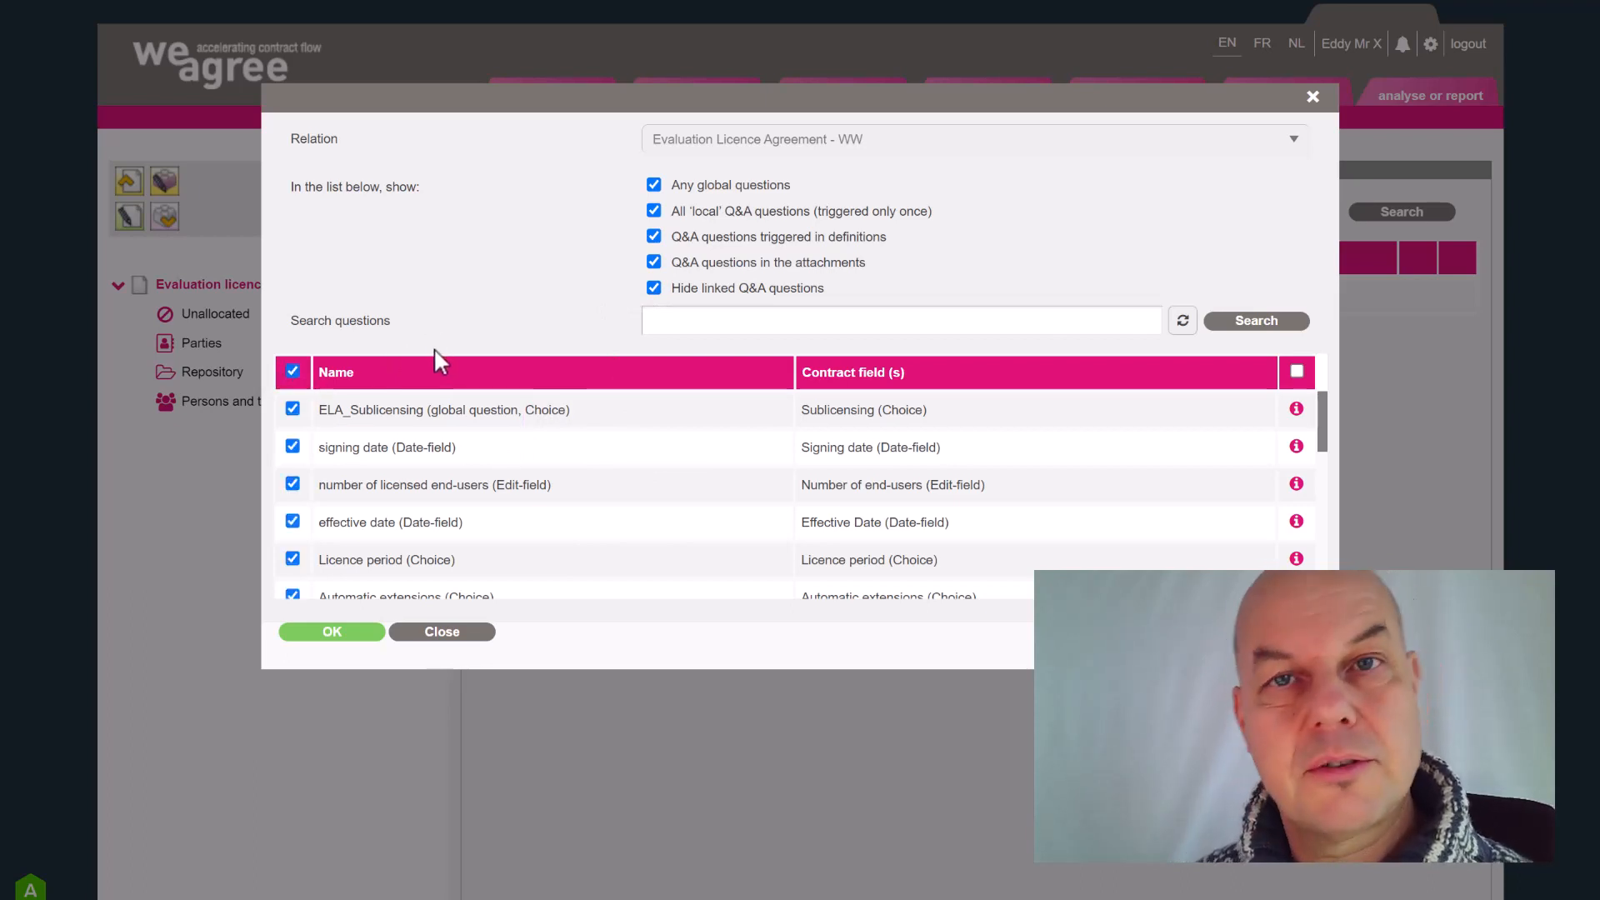
click(294, 447)
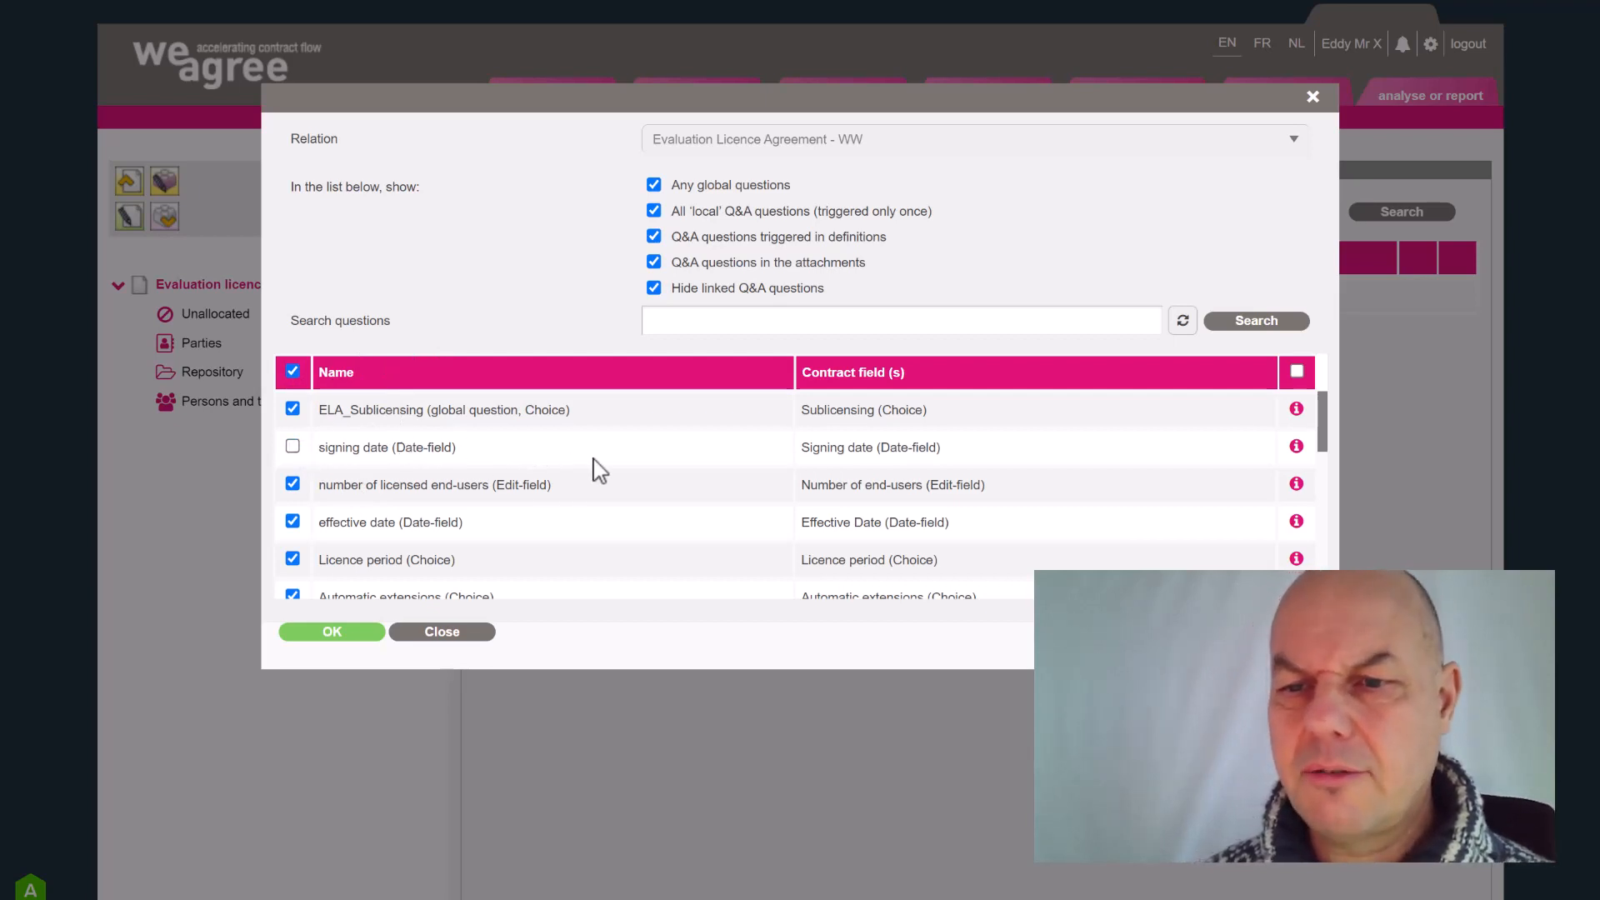
scroll(500, 468, down, 2)
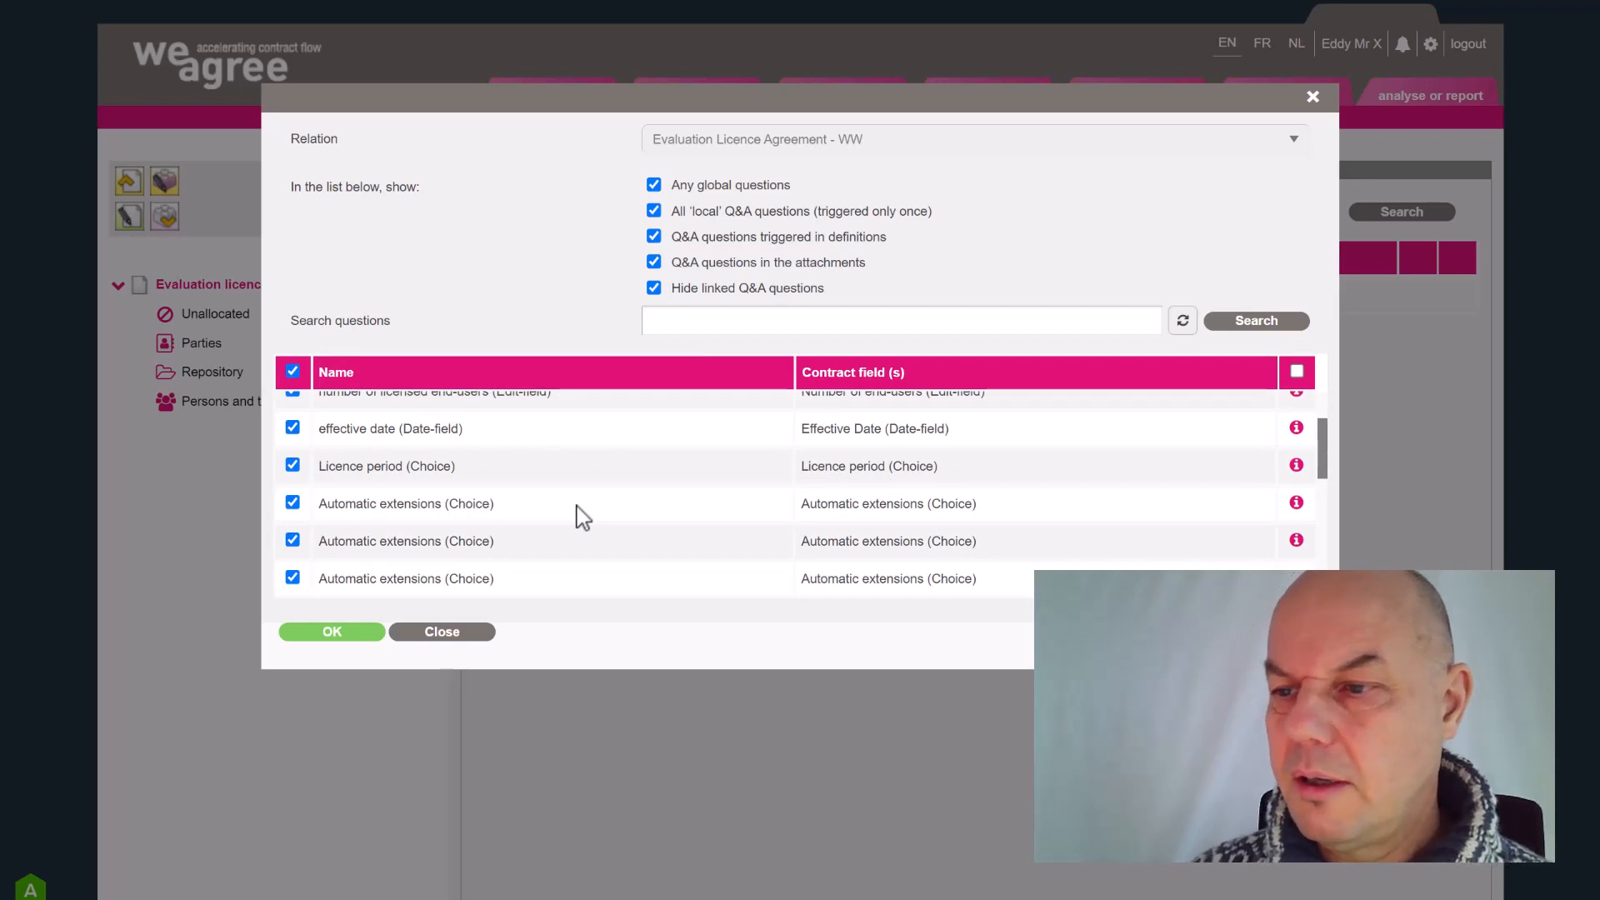
scroll(583, 518, down, 2)
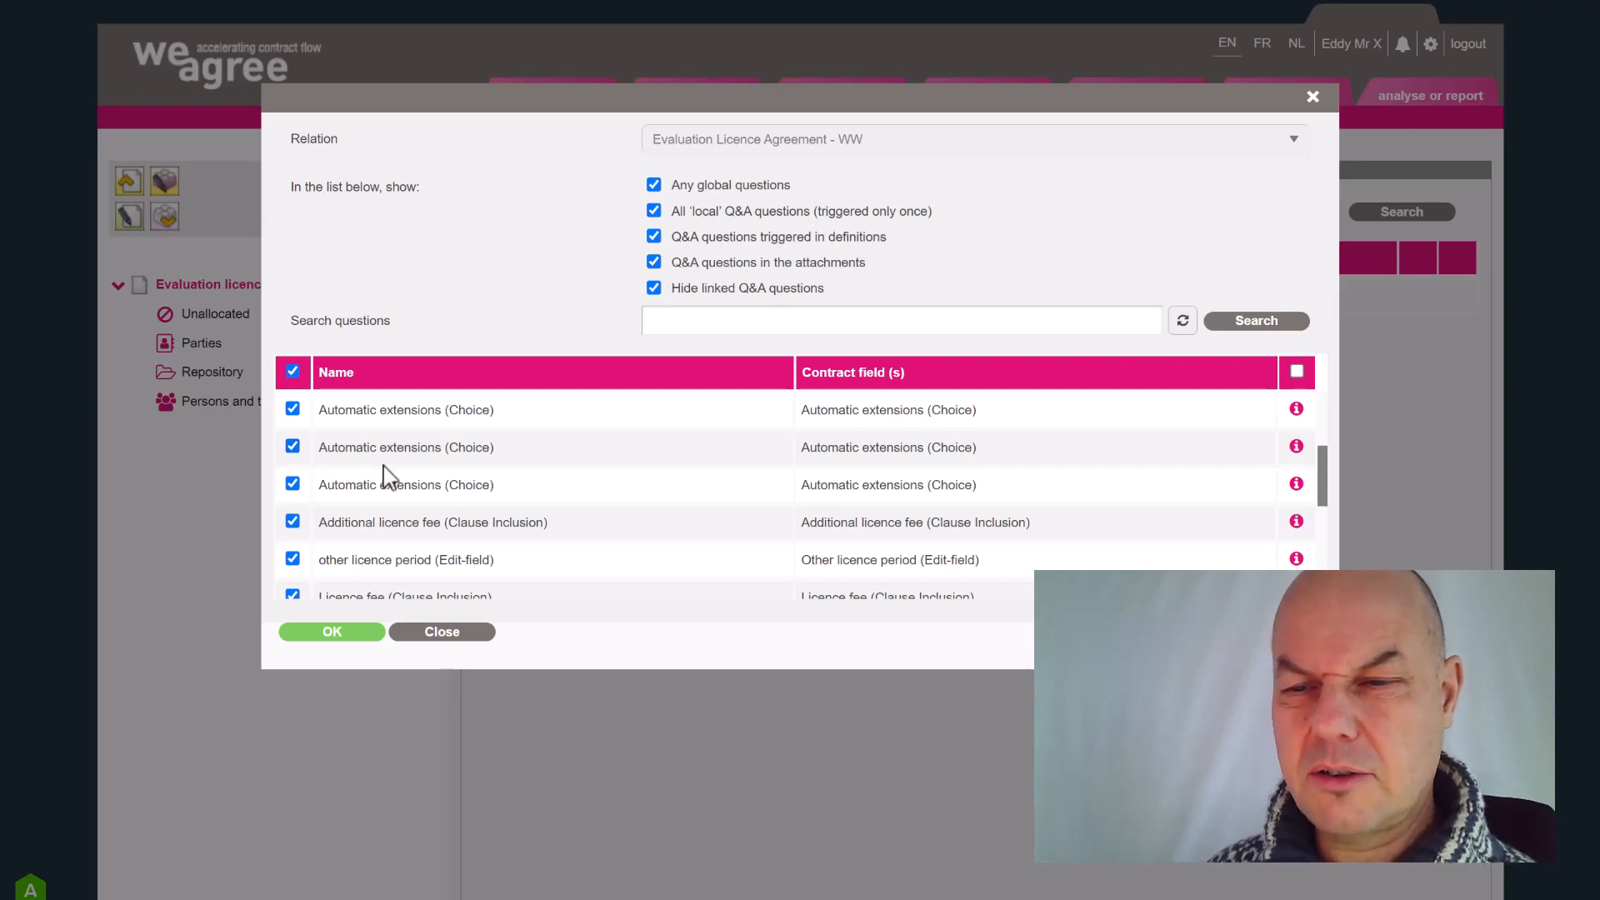
scroll(385, 467, down, 2)
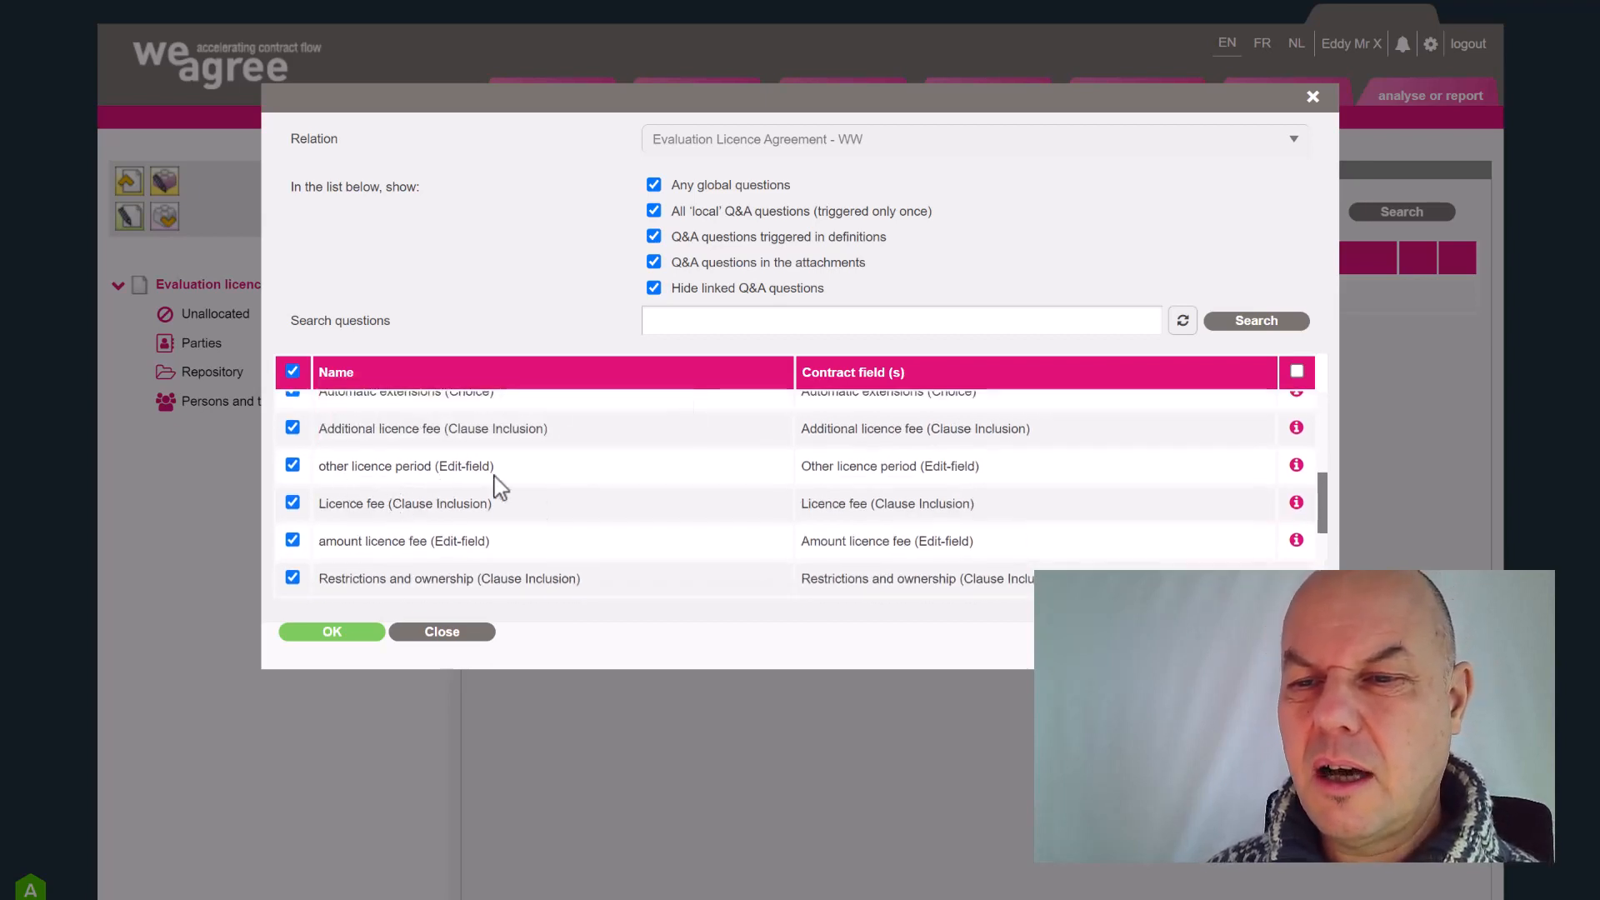
scroll(411, 542, down, 2)
scroll(411, 542, down, 1)
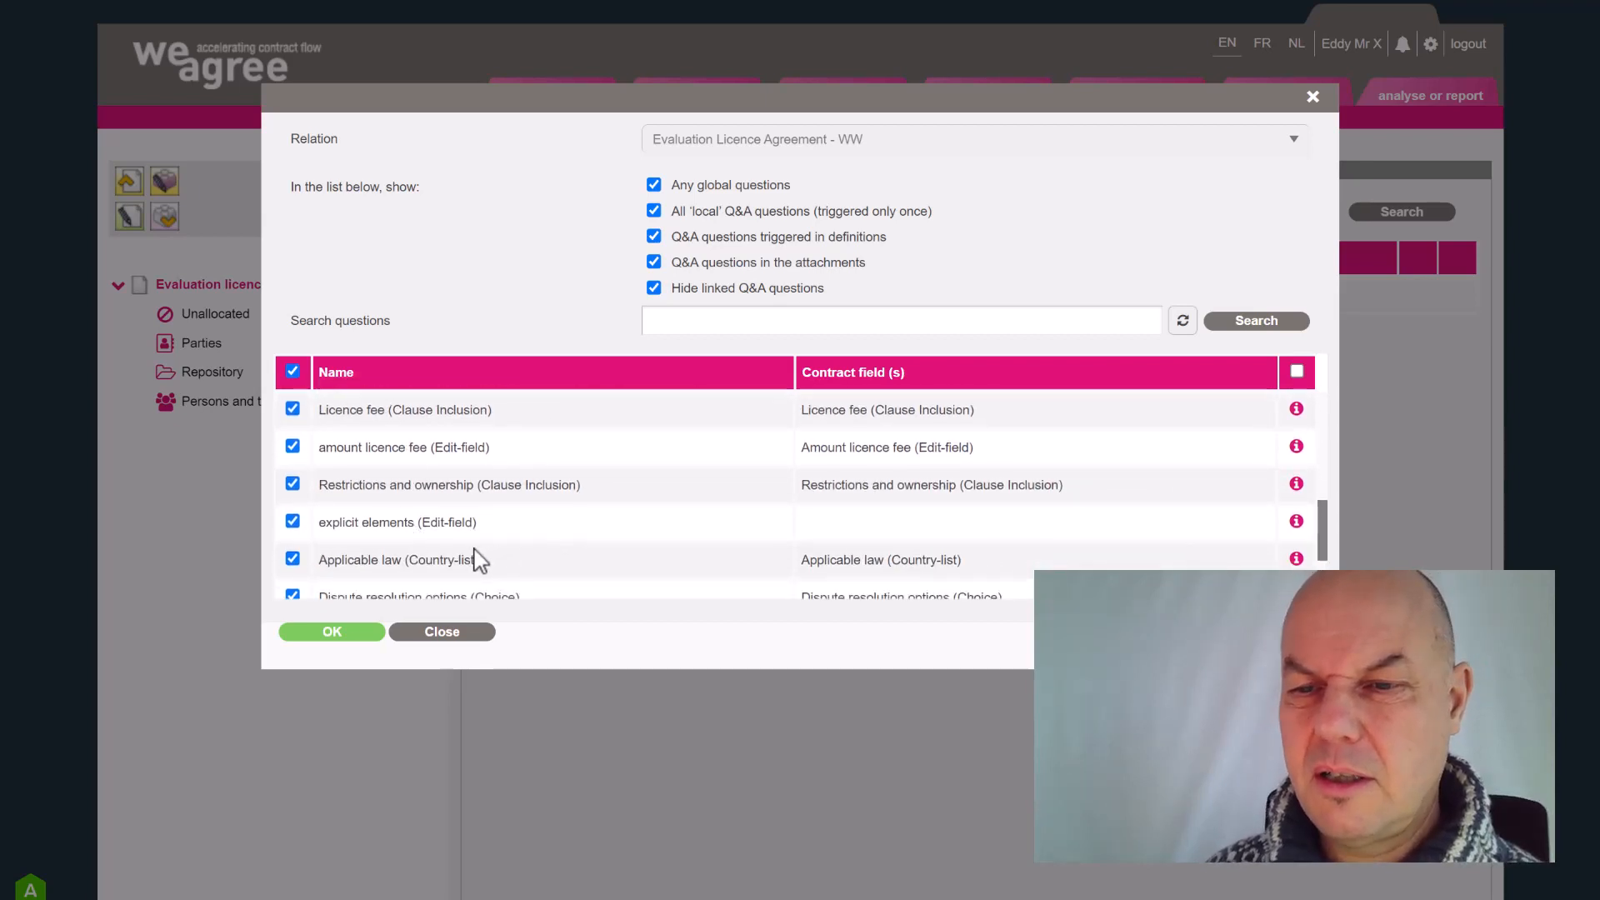
scroll(450, 533, down, 2)
scroll(425, 500, up, 2)
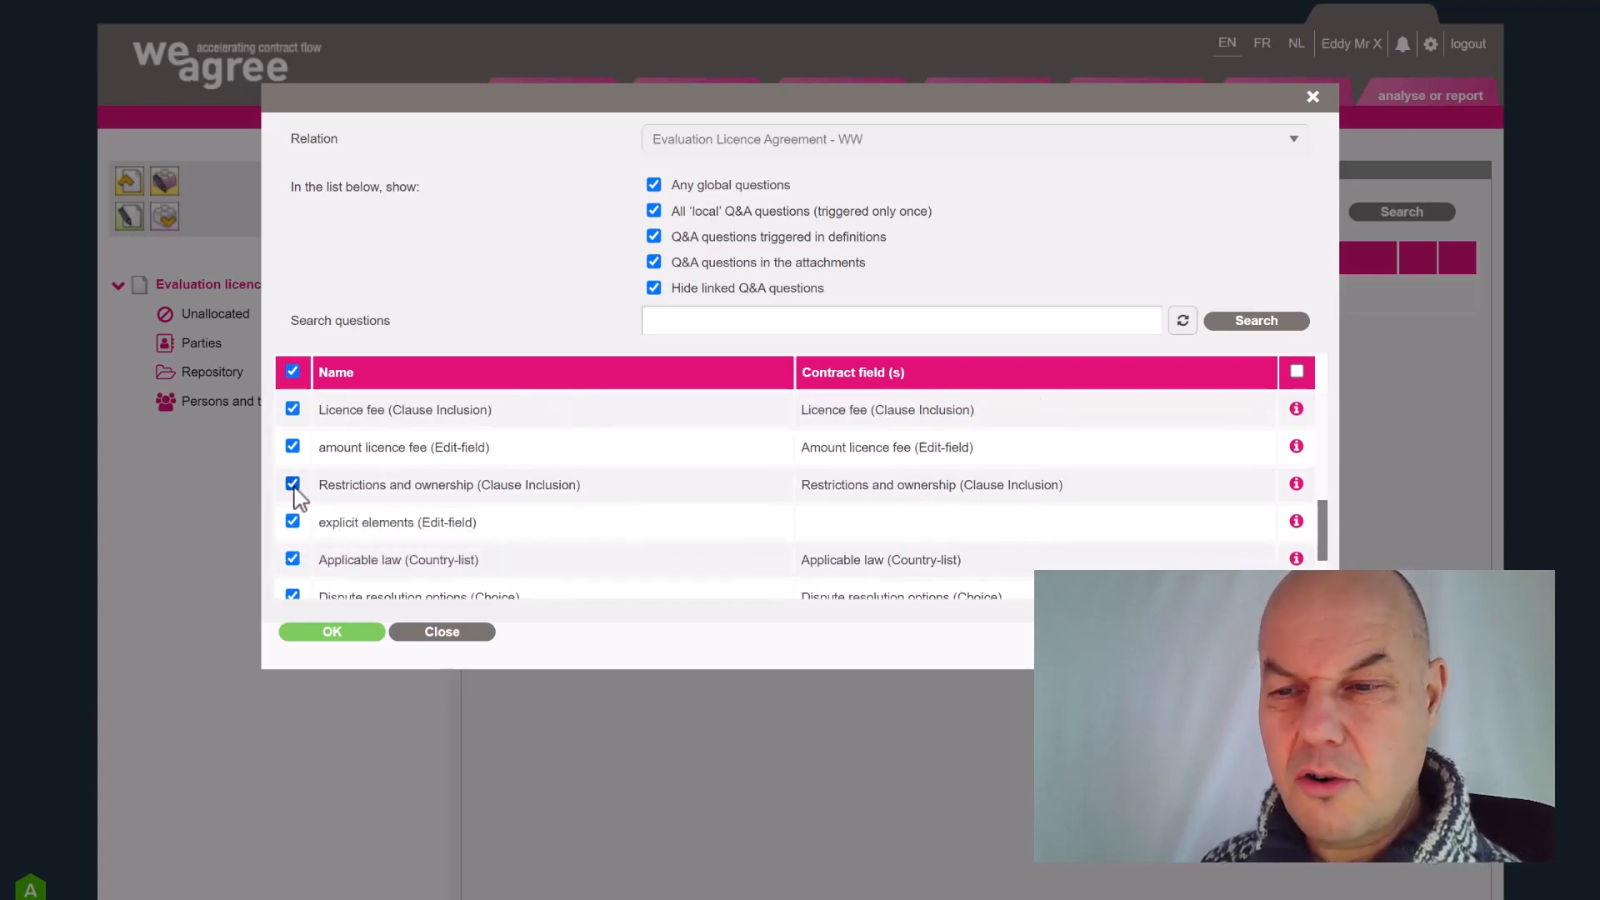
scroll(575, 550, down, 3)
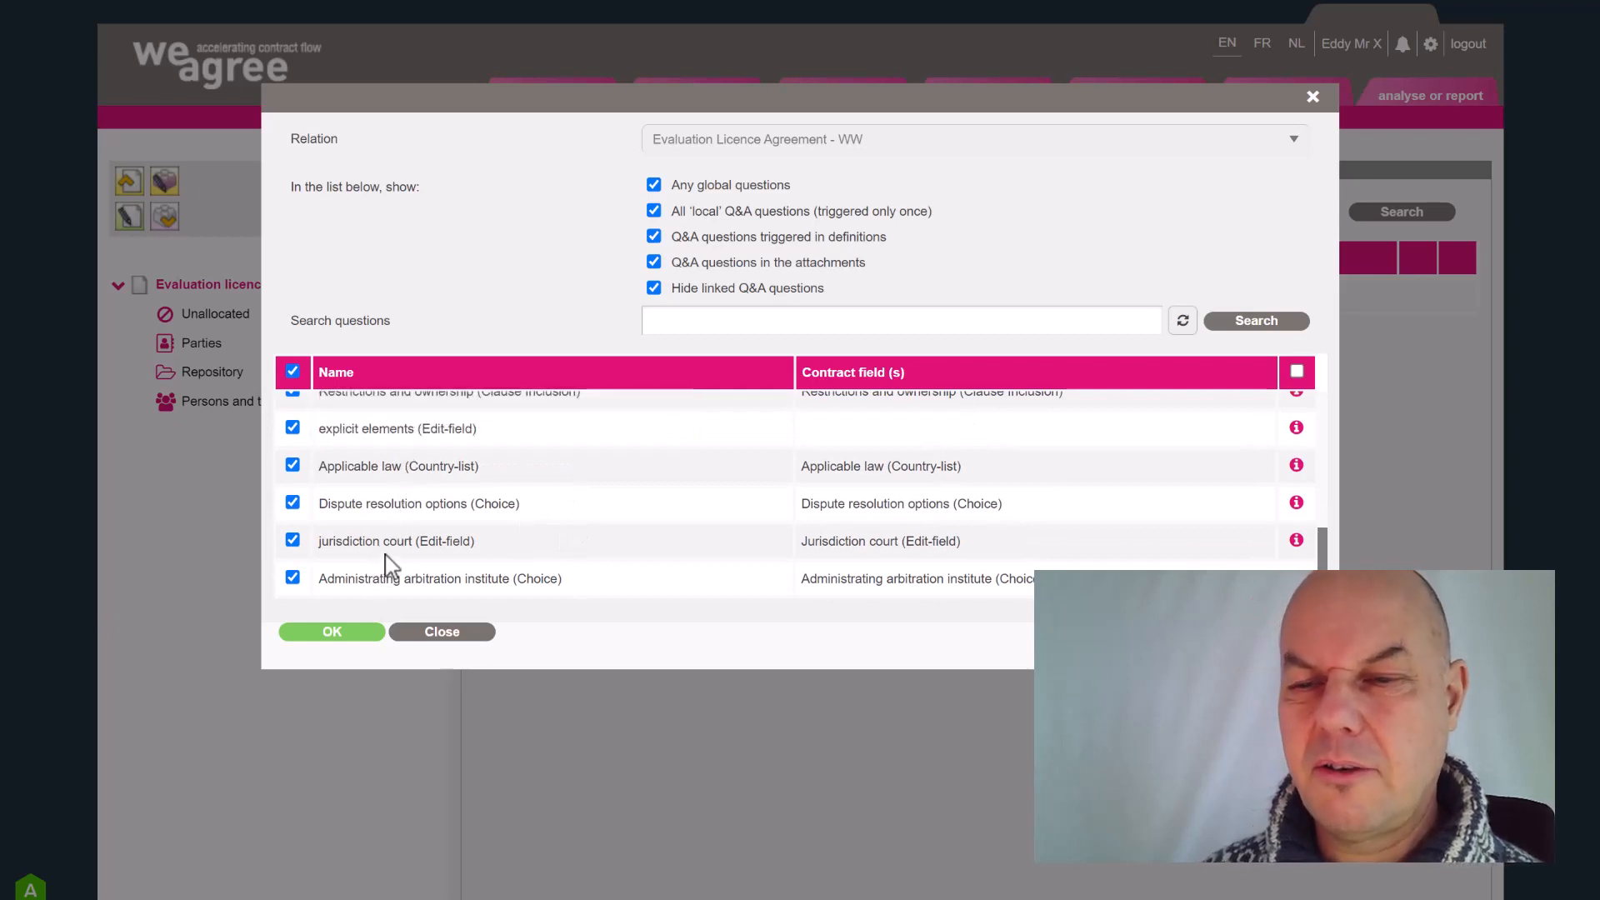
scroll(629, 583, down, 1)
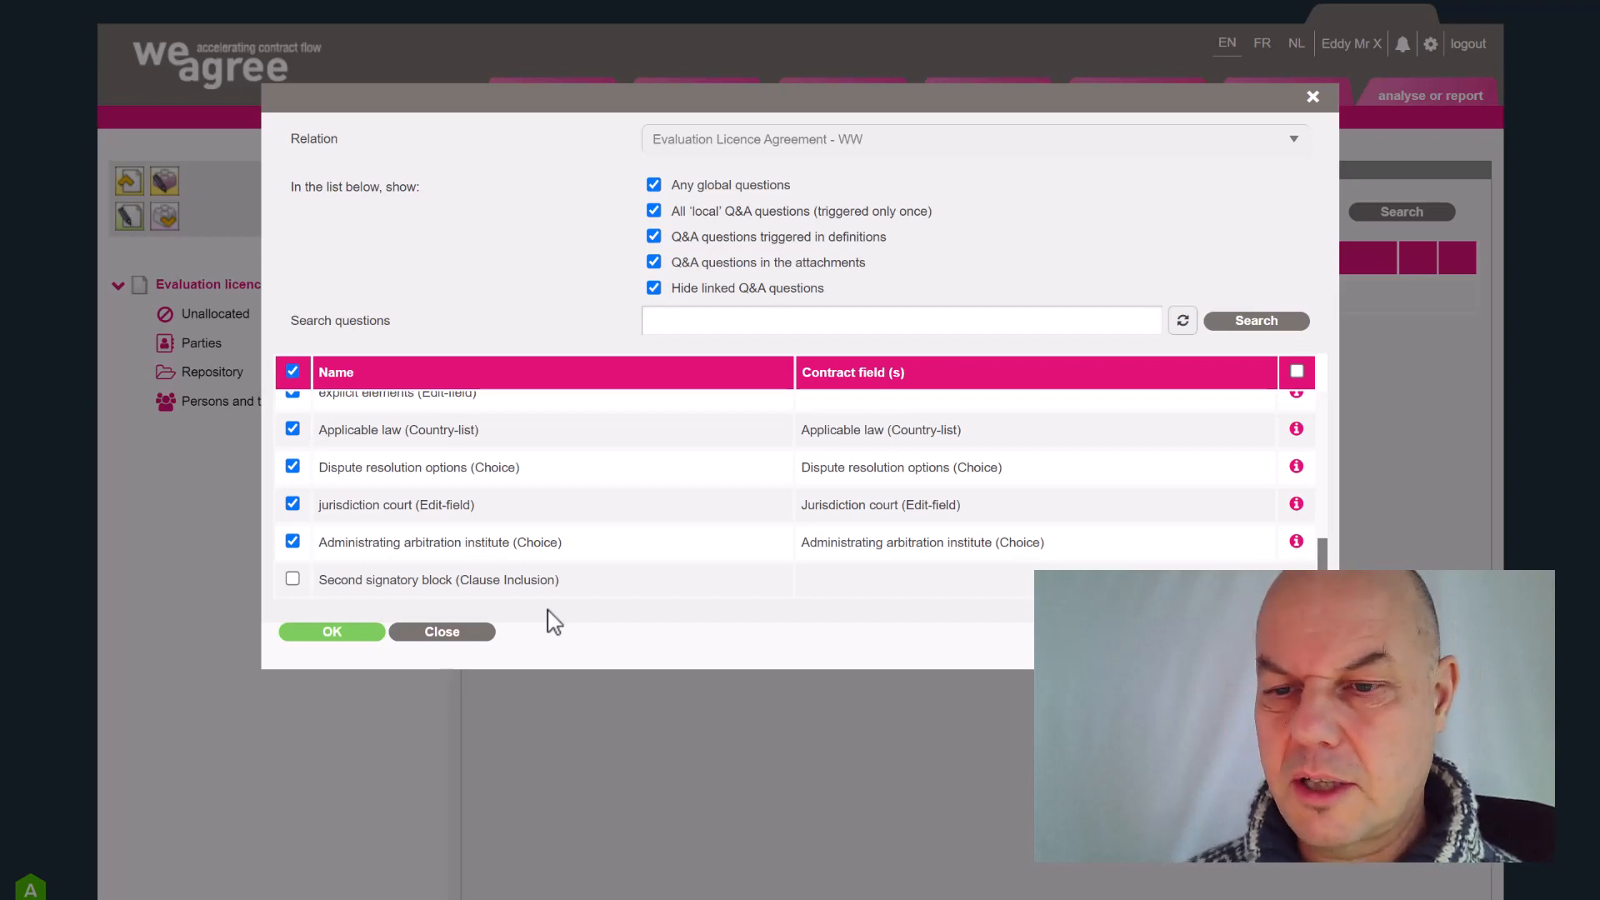
click(333, 633)
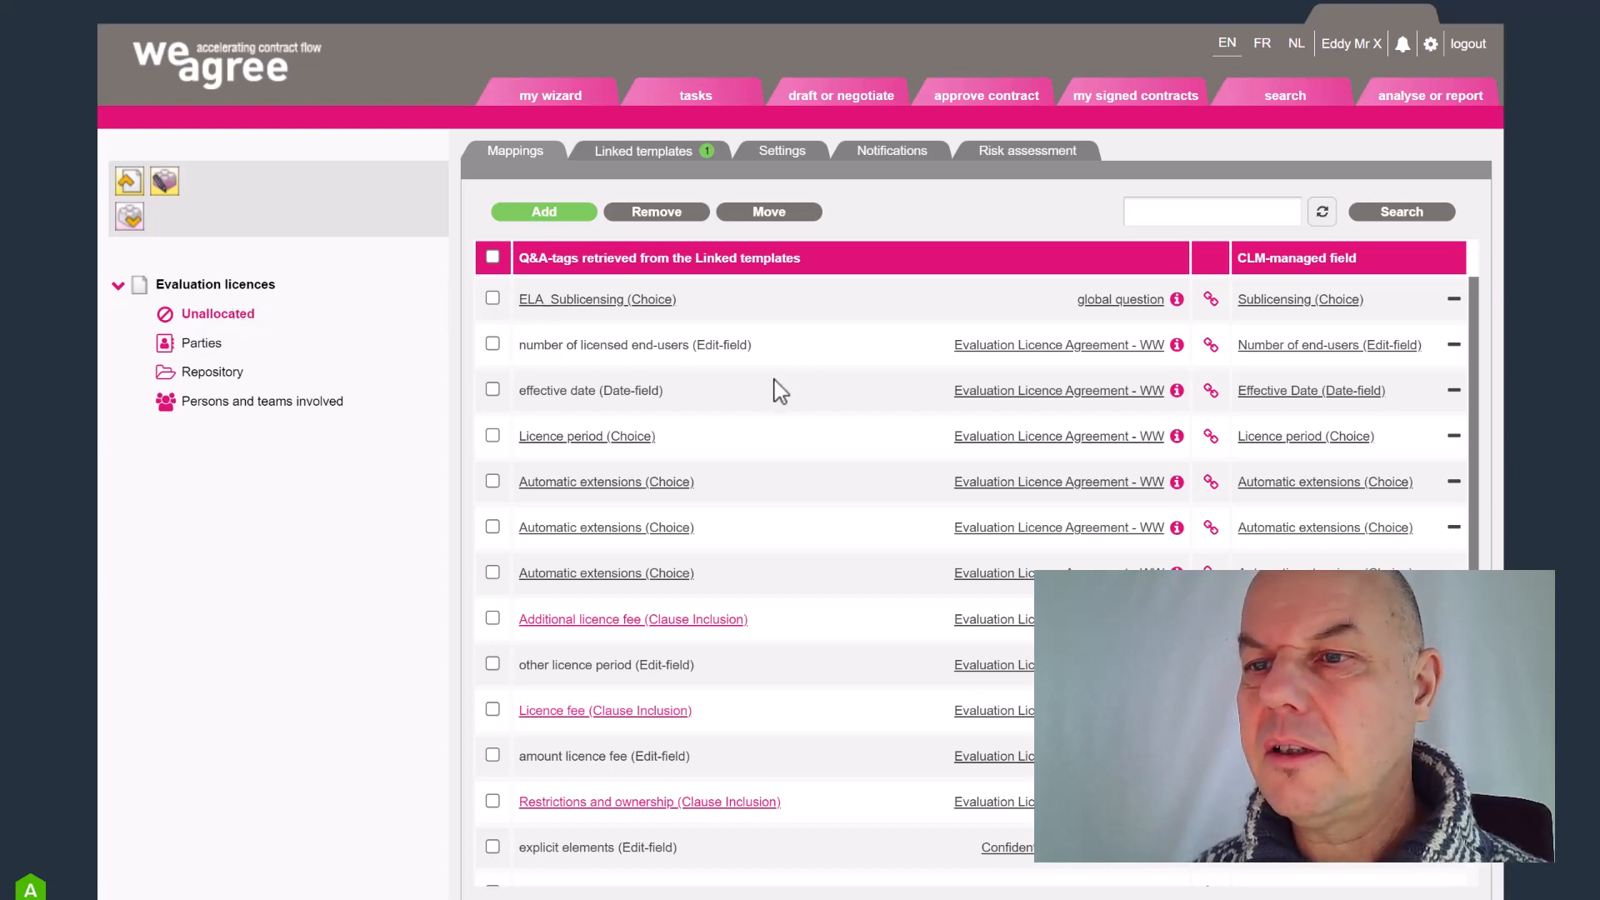
- Review the imported Q&A mappings and insert a building block named "Scope of evaluation" in the Evaluation licences sheet
scroll(904, 477, down, 3)
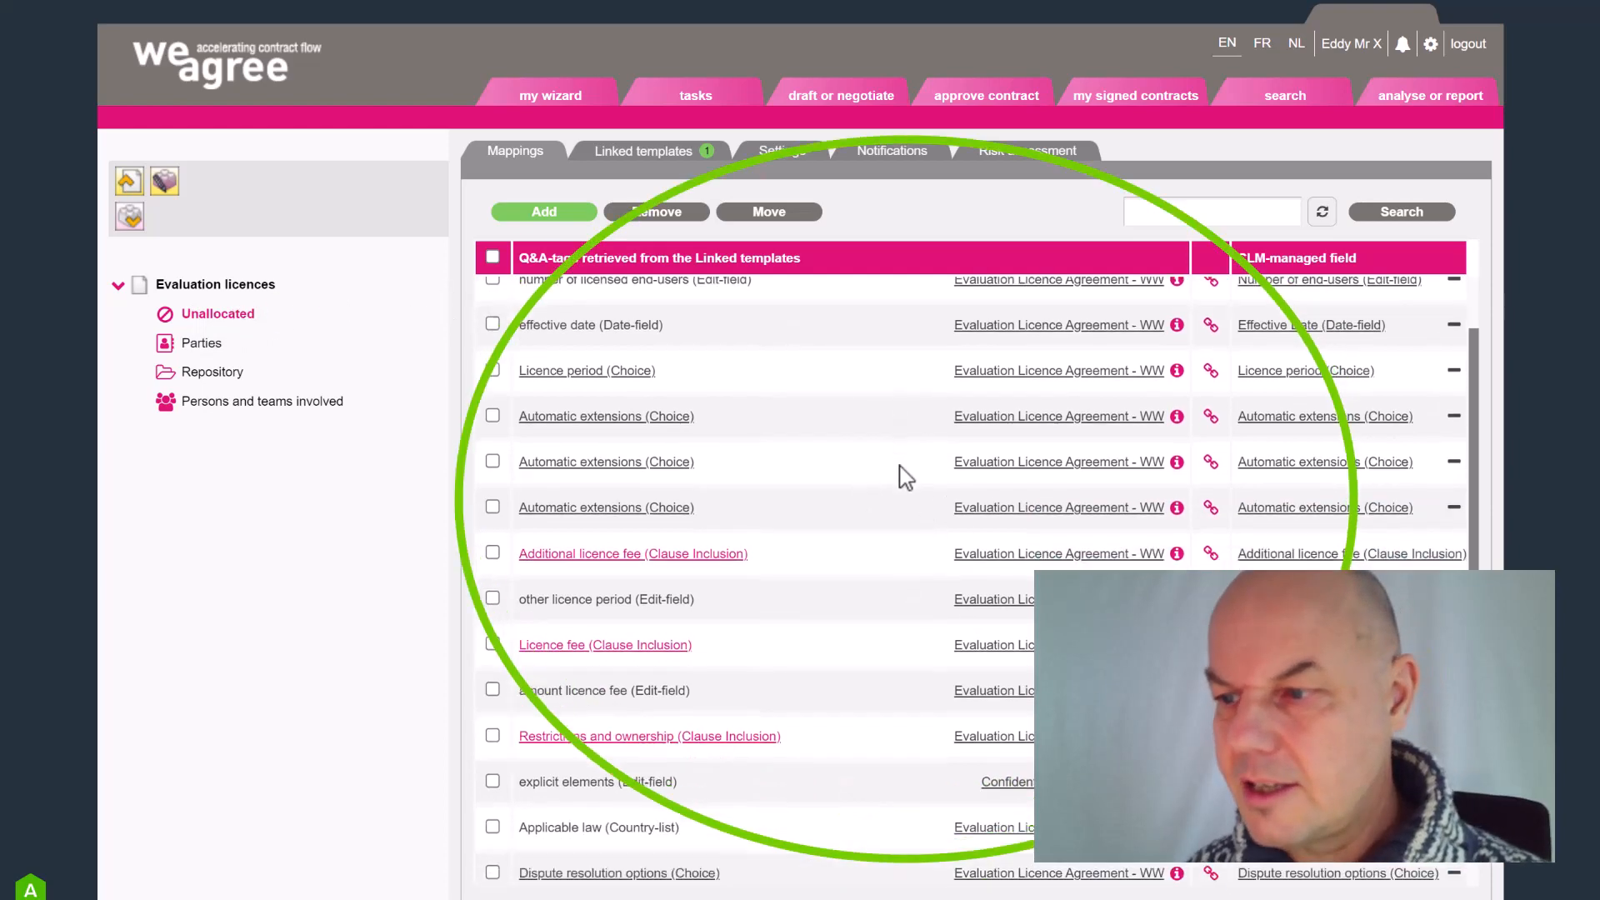
scroll(904, 476, up, 3)
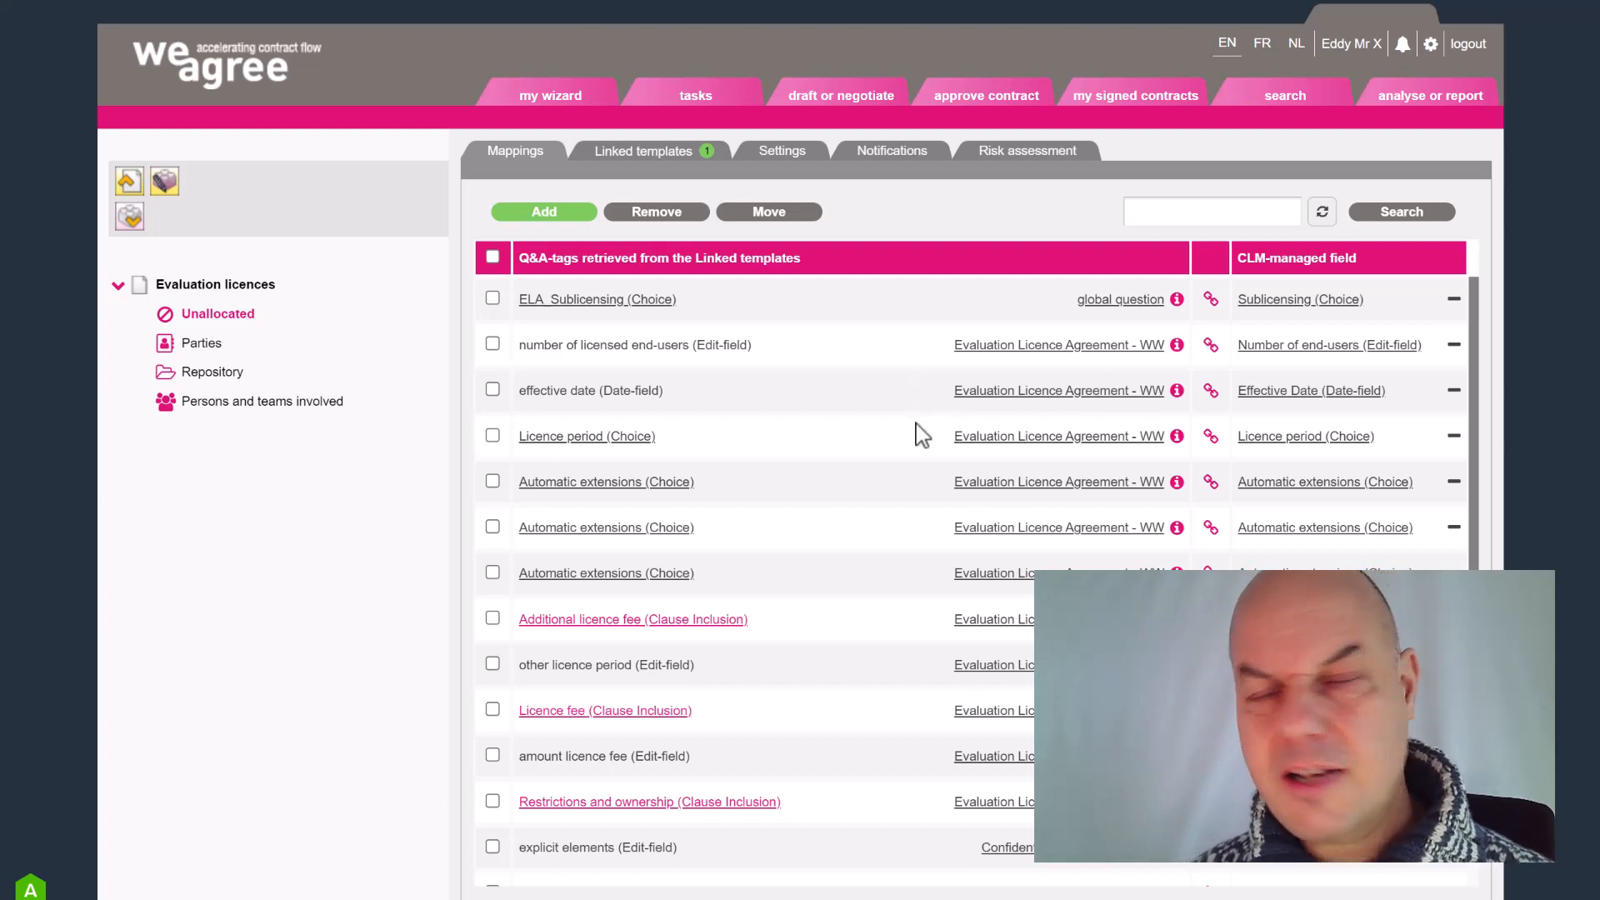
click(131, 219)
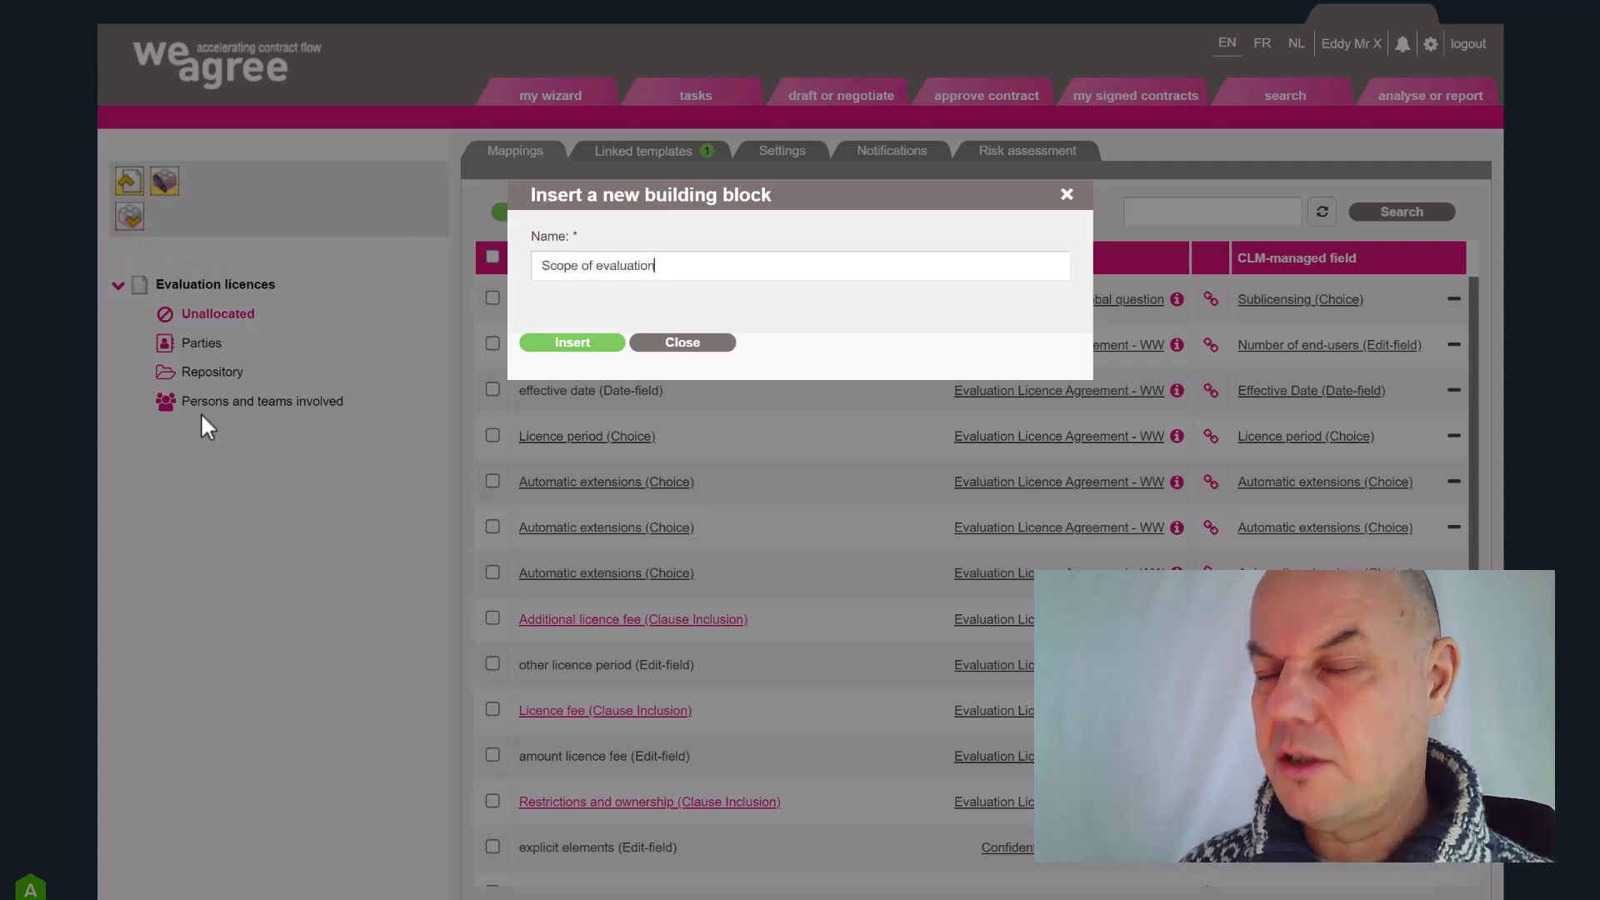
key(Return)
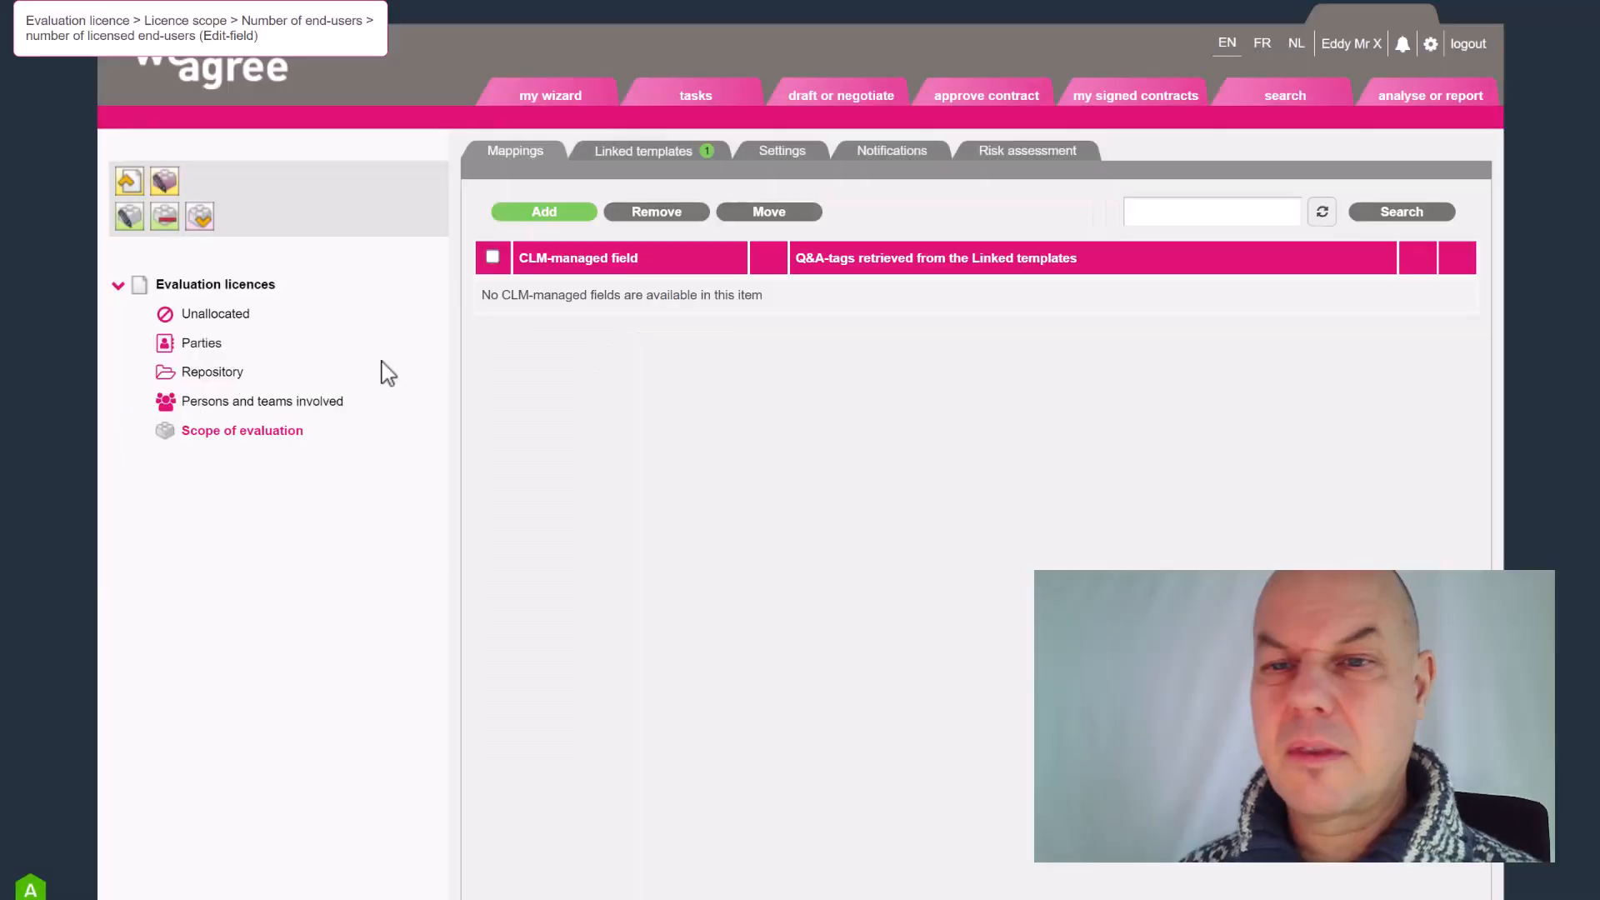
- Insert a second building block named "Term and termination" in the Evaluation licences sheet, starting from the unallocated fields
click(217, 318)
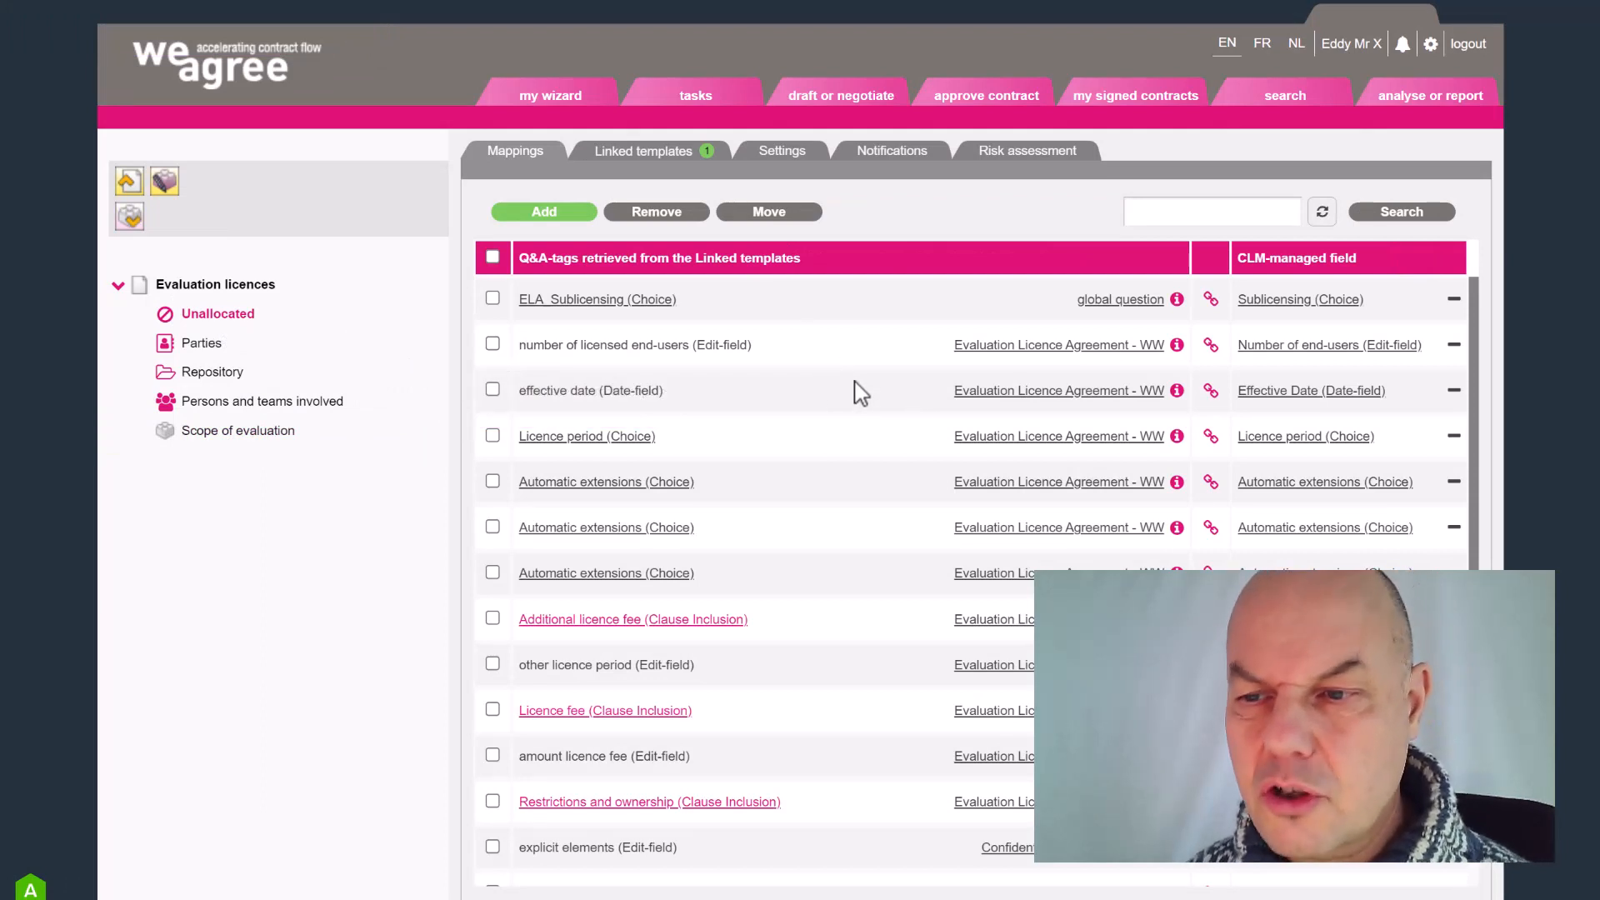
click(129, 217)
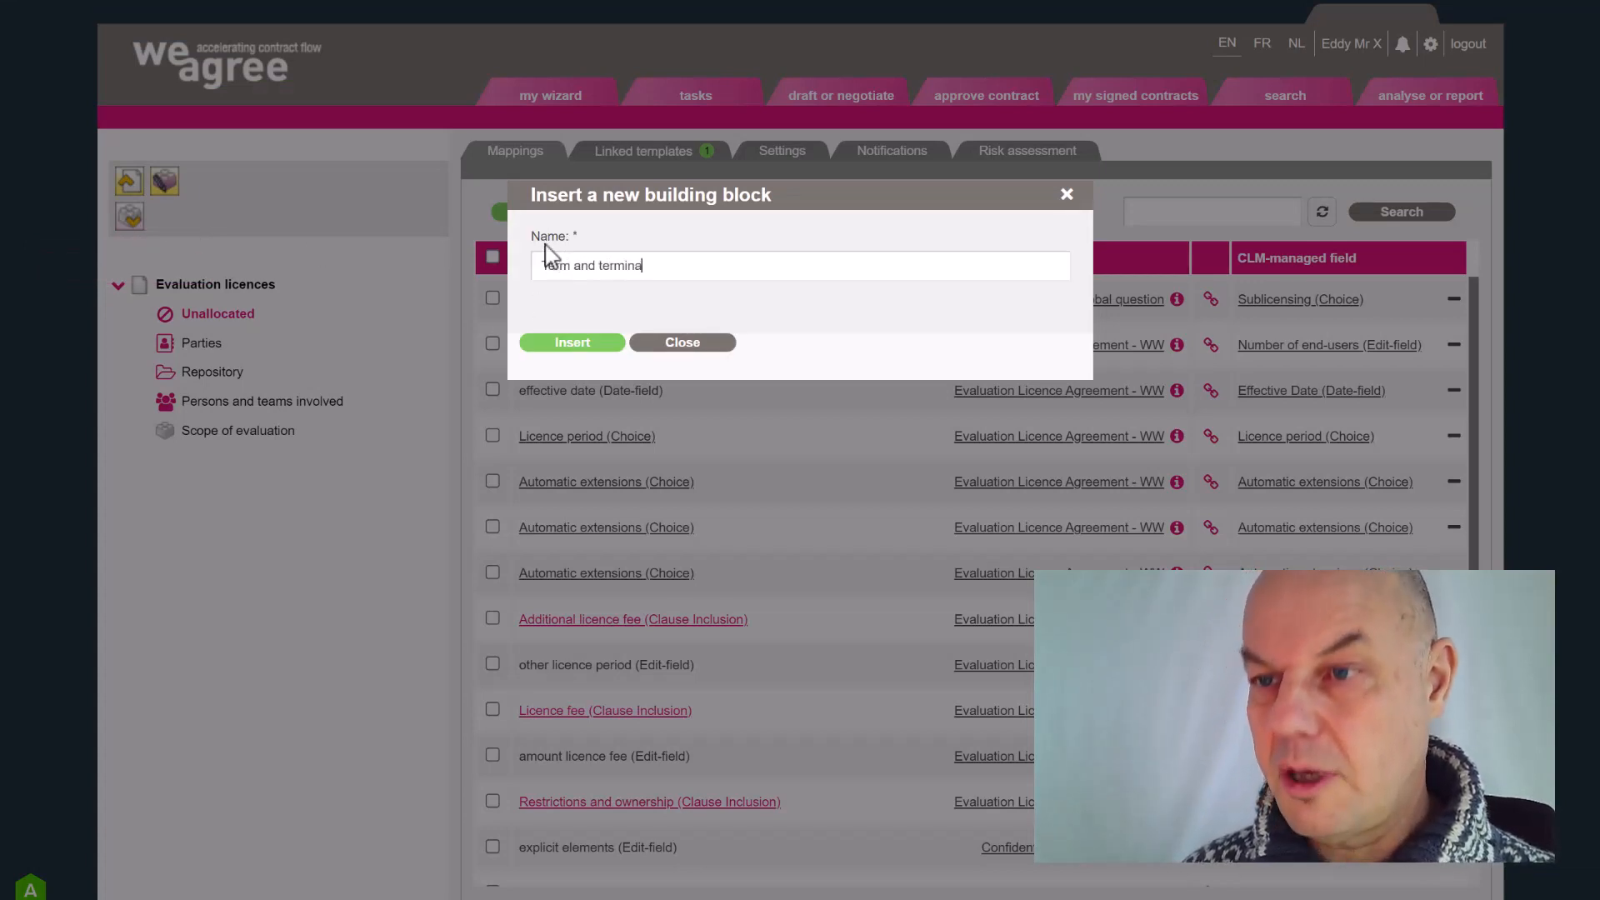
text(Term and termination)
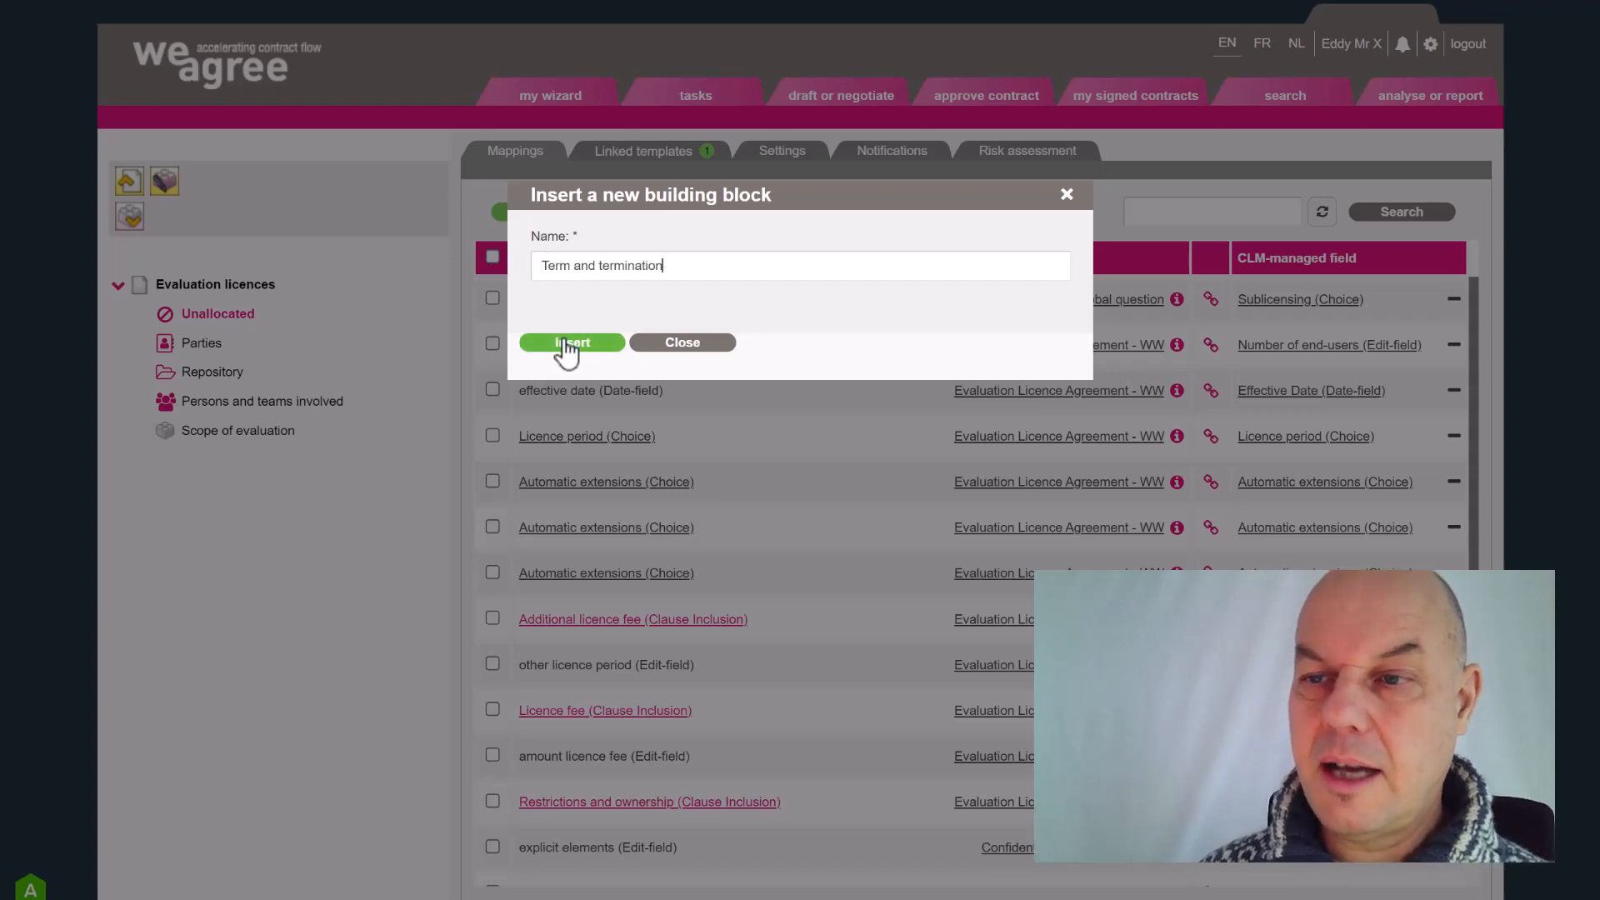
click(567, 343)
- Insert a third building block named "Legal parameters" in the Evaluation licences sheet
click(199, 315)
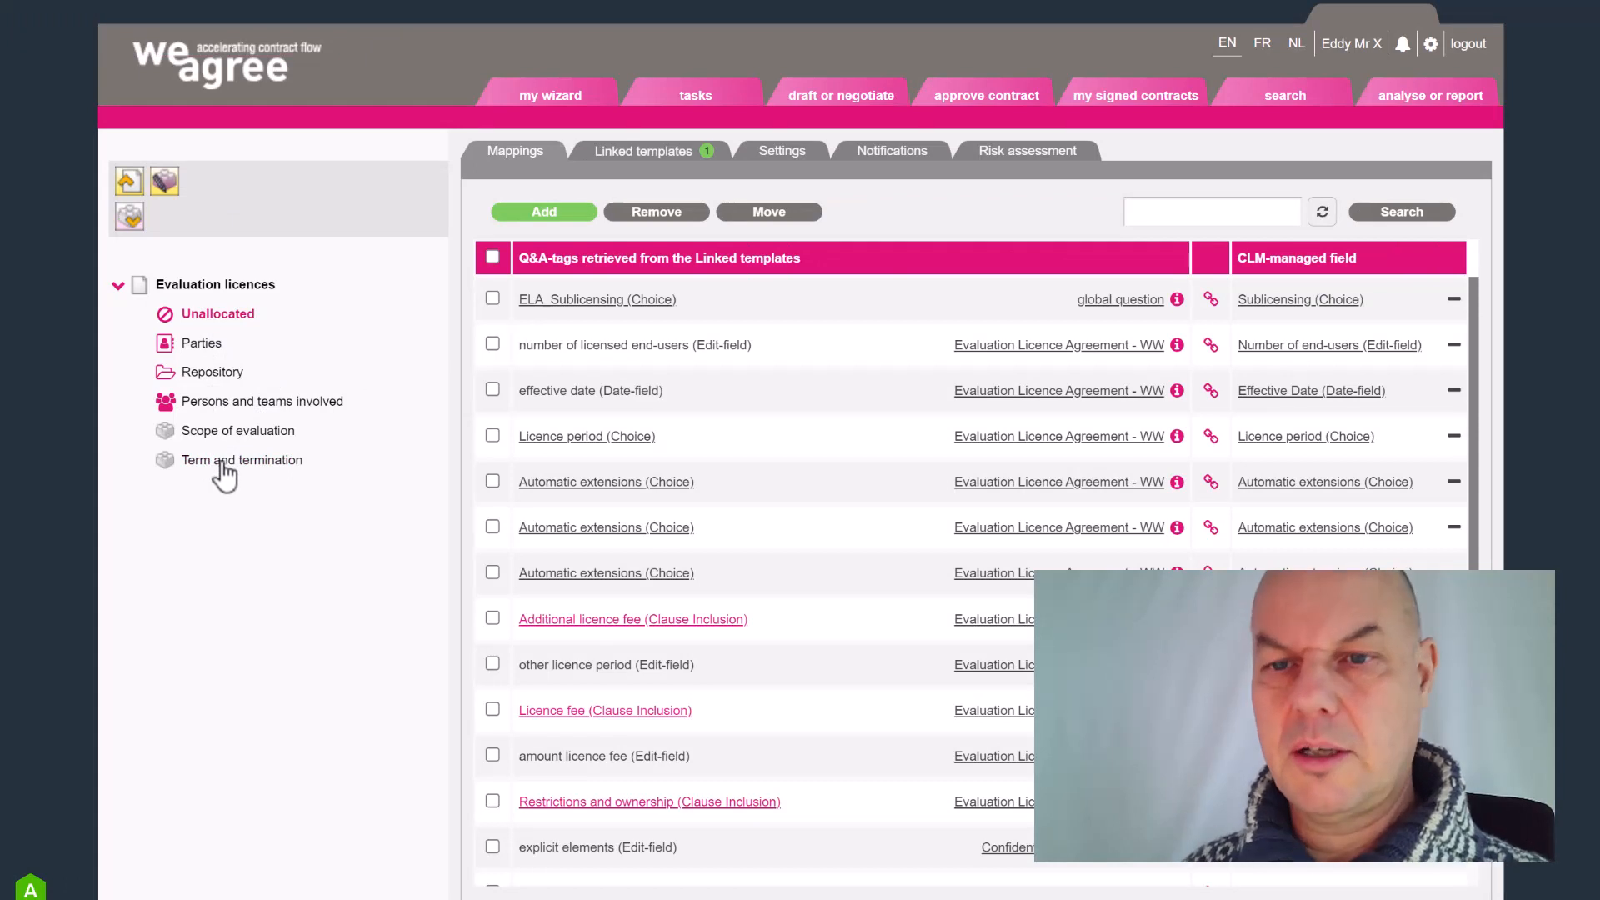
click(130, 219)
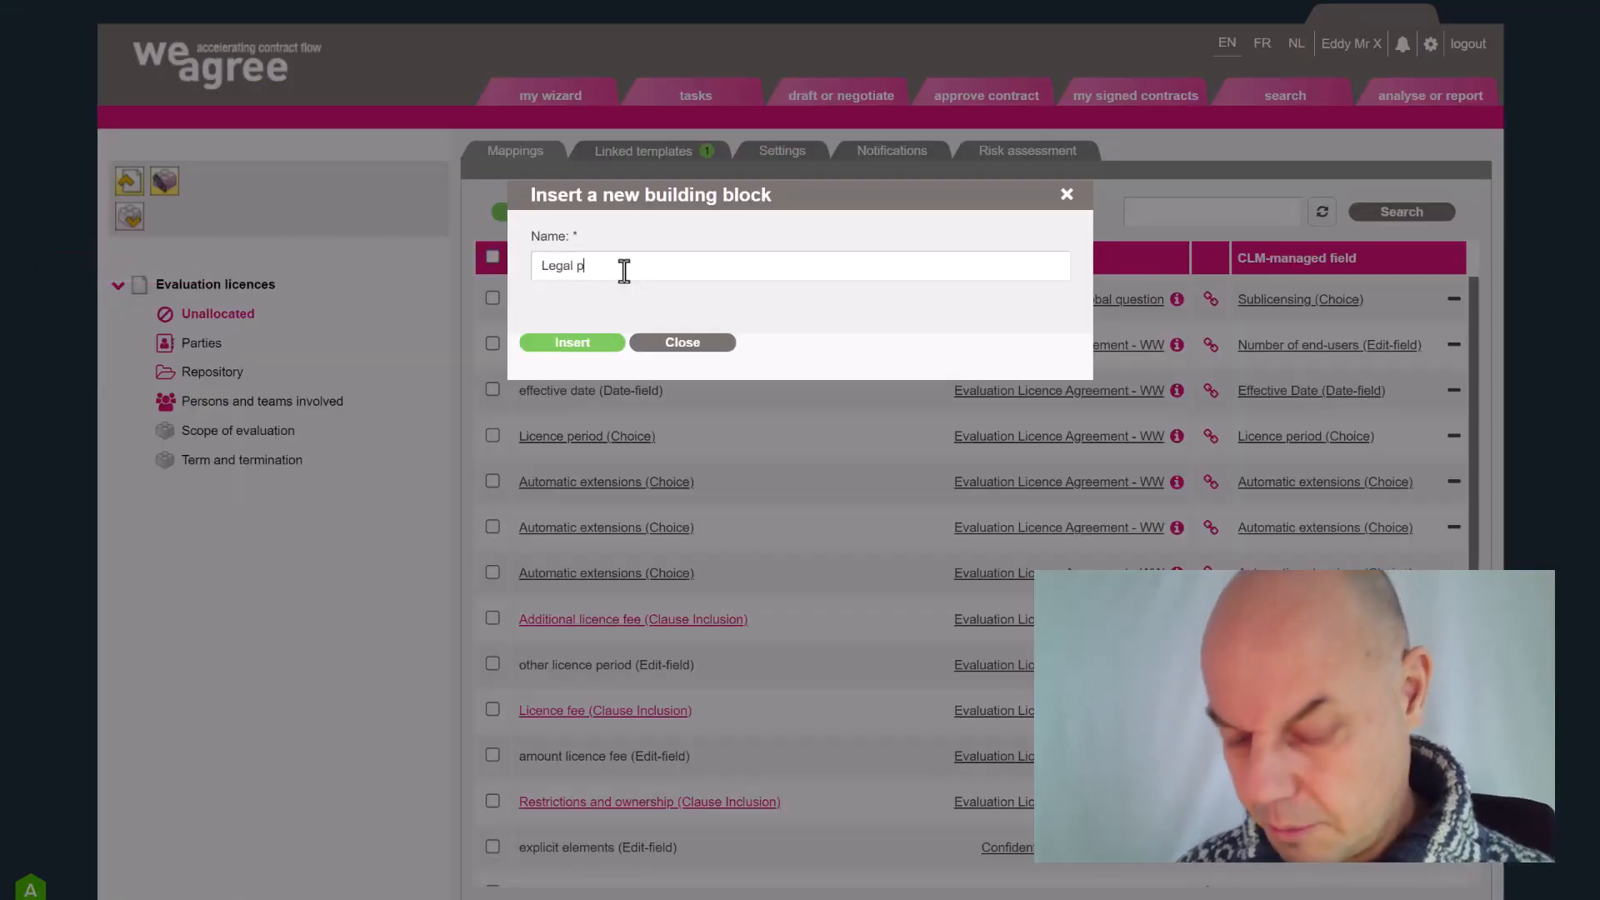
text(Legal parameters)
click(579, 345)
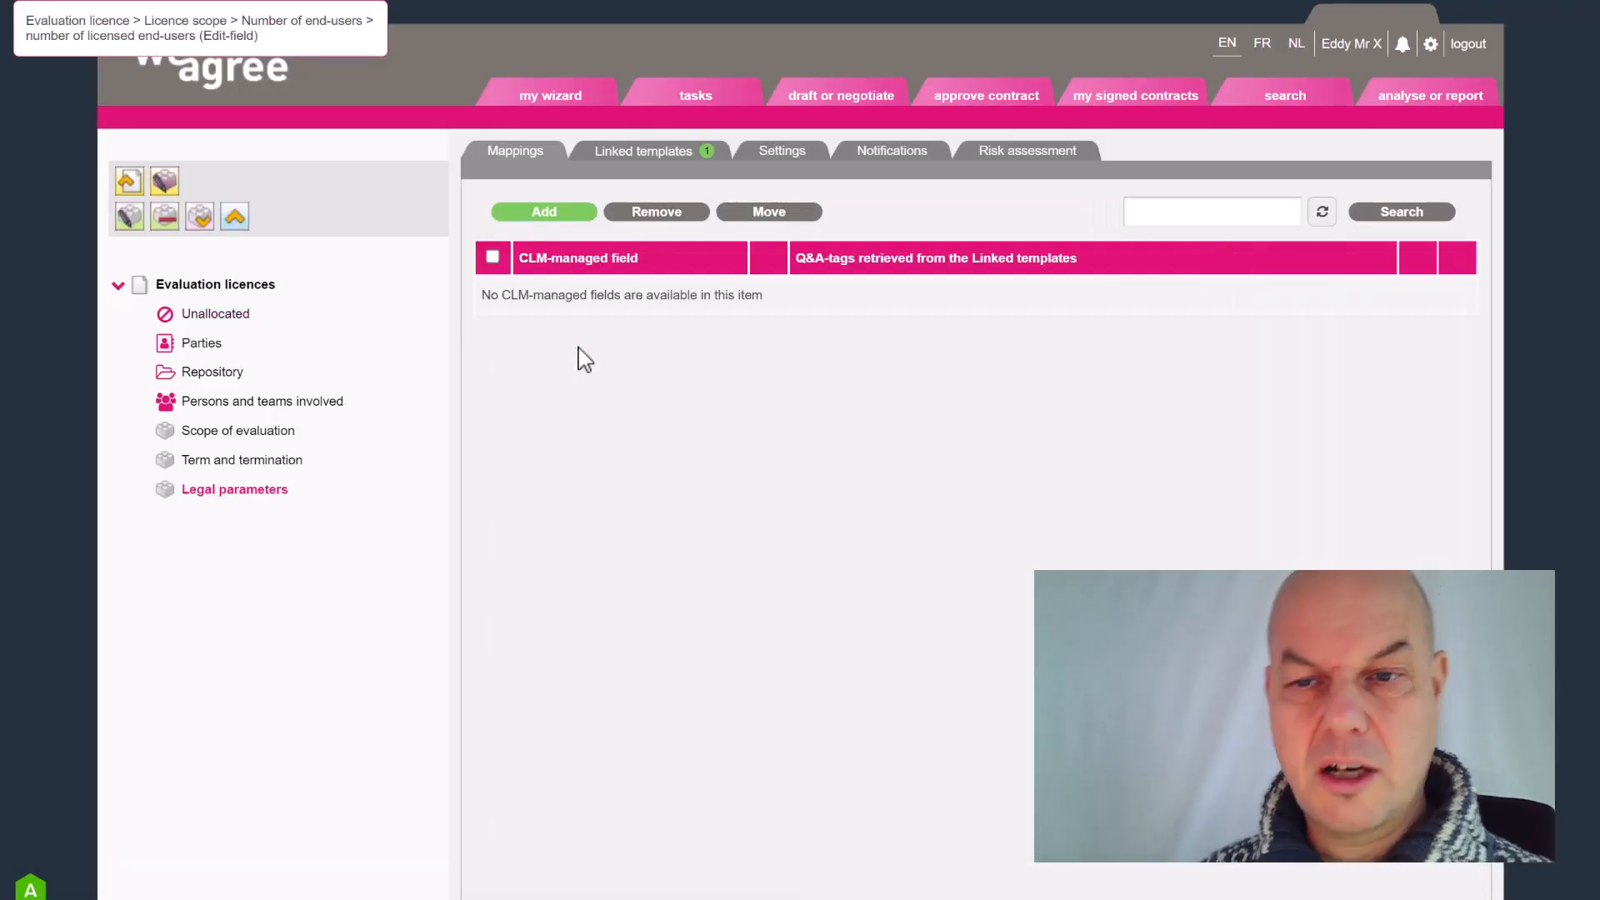
- Move the unallocated sublicensing, number of licensed end-users, additional licence fee, licence fee and amount licence fee fields to Scope of evaluation and open that block
click(201, 315)
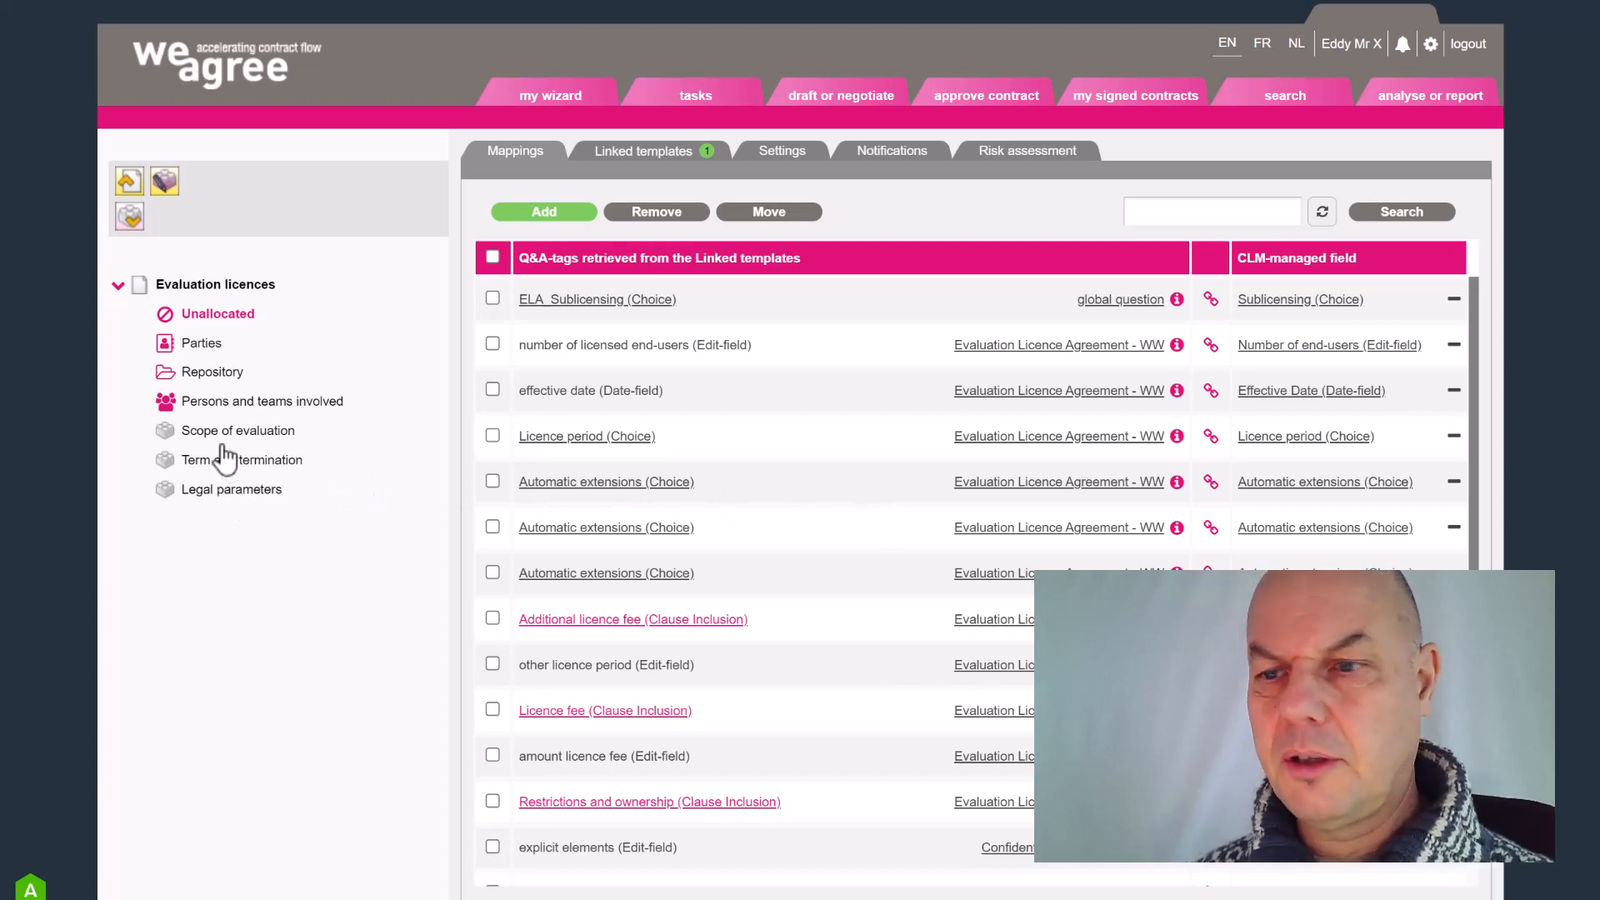
click(492, 298)
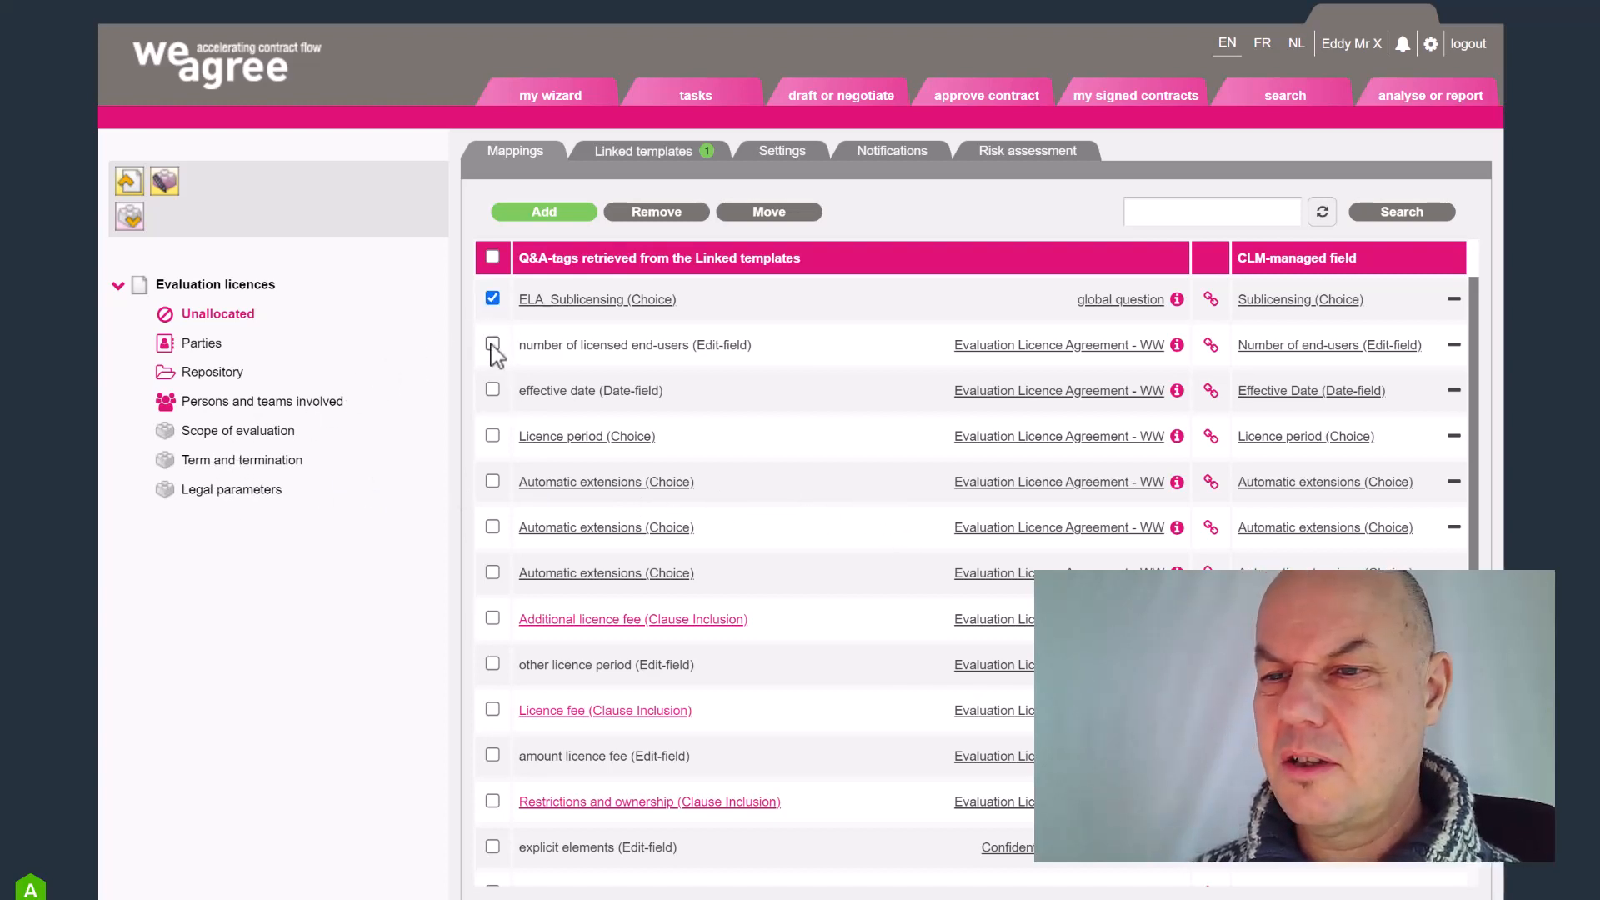
click(493, 344)
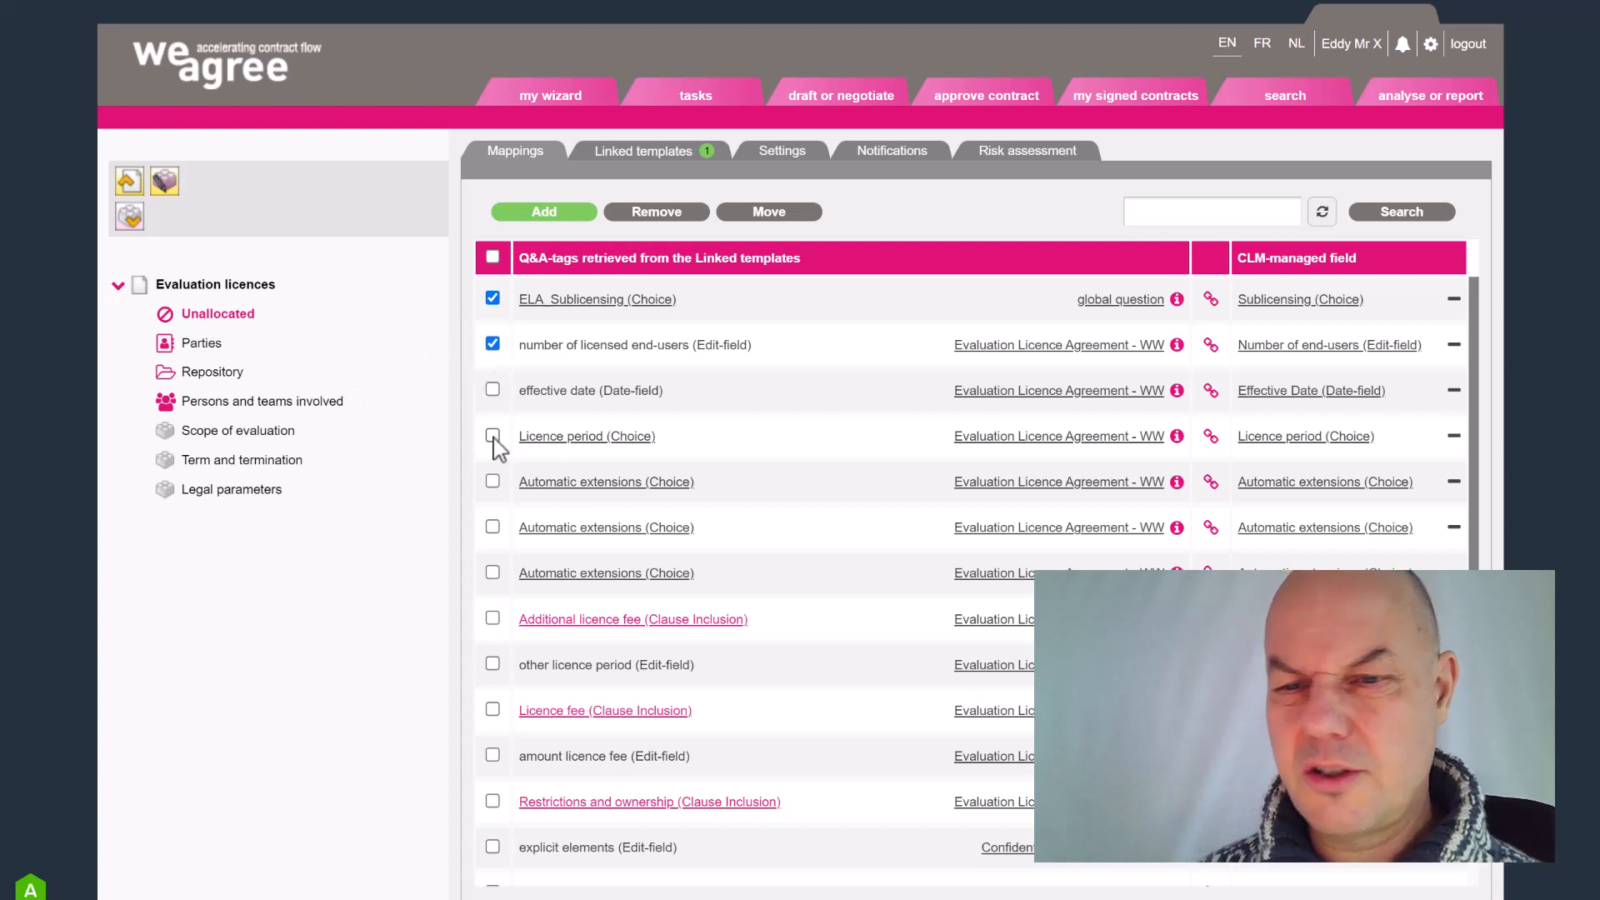
scroll(492, 479, down, 4)
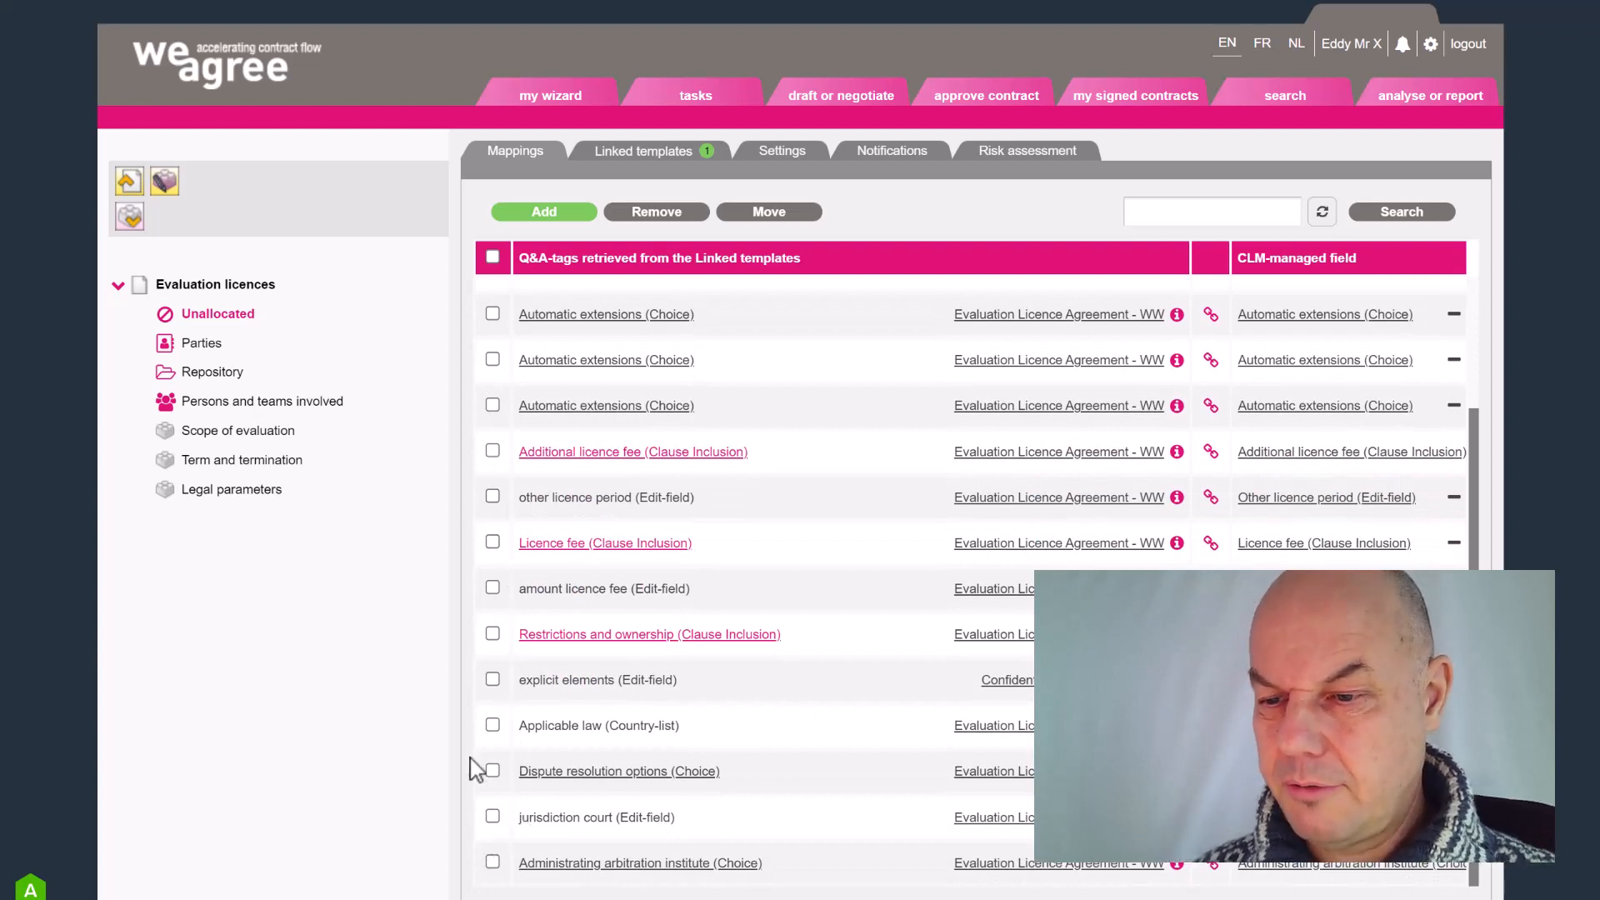
click(492, 588)
click(493, 542)
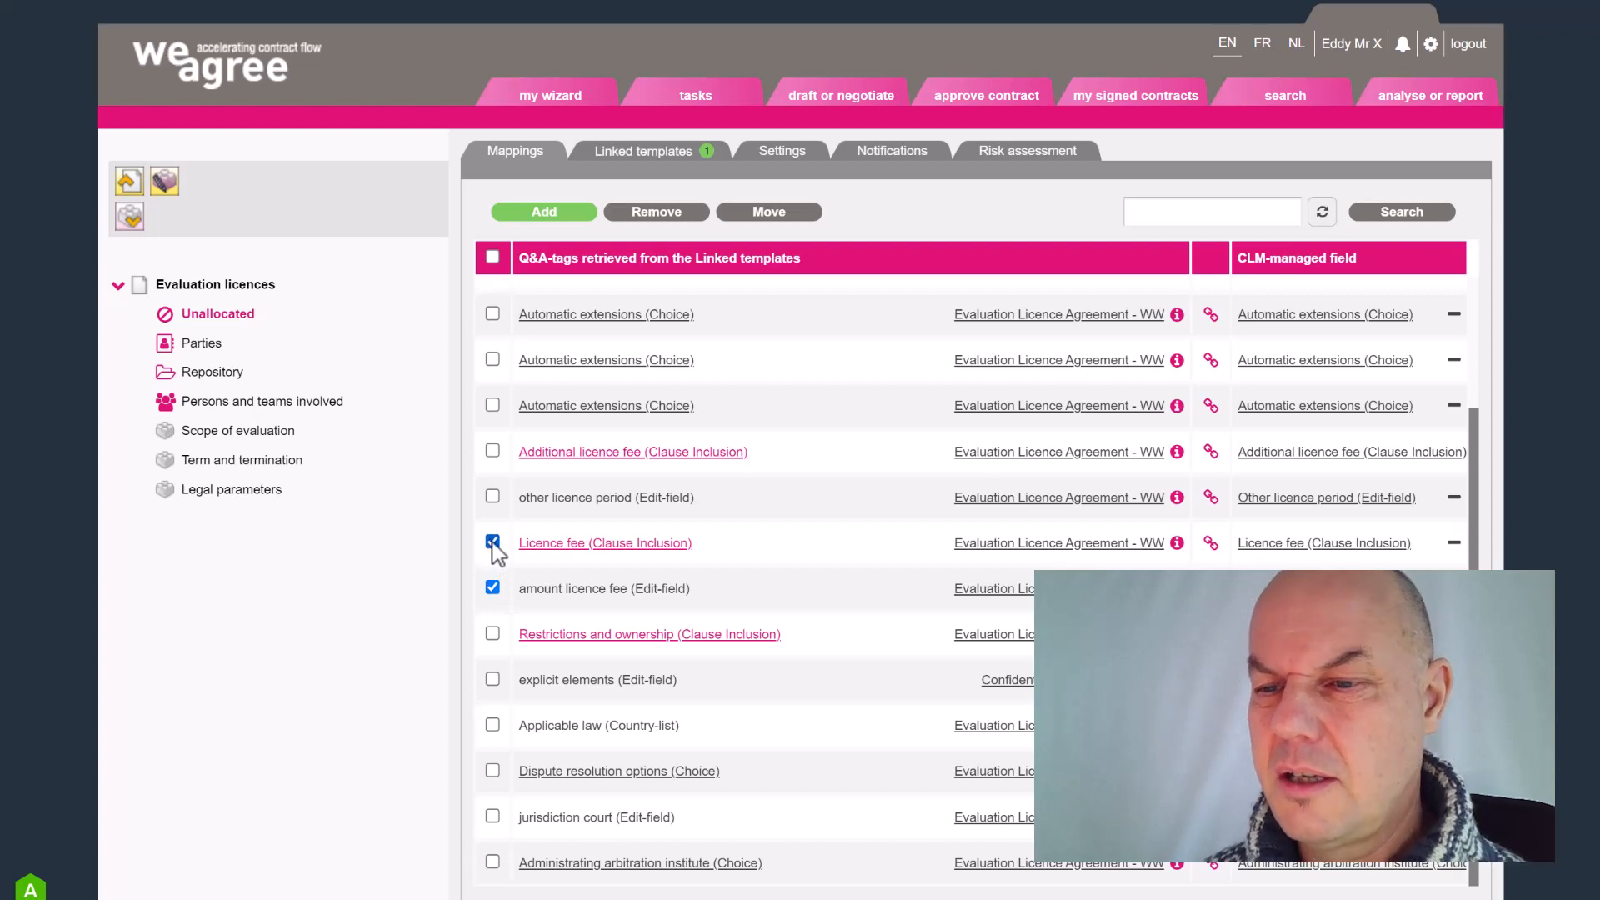
click(493, 451)
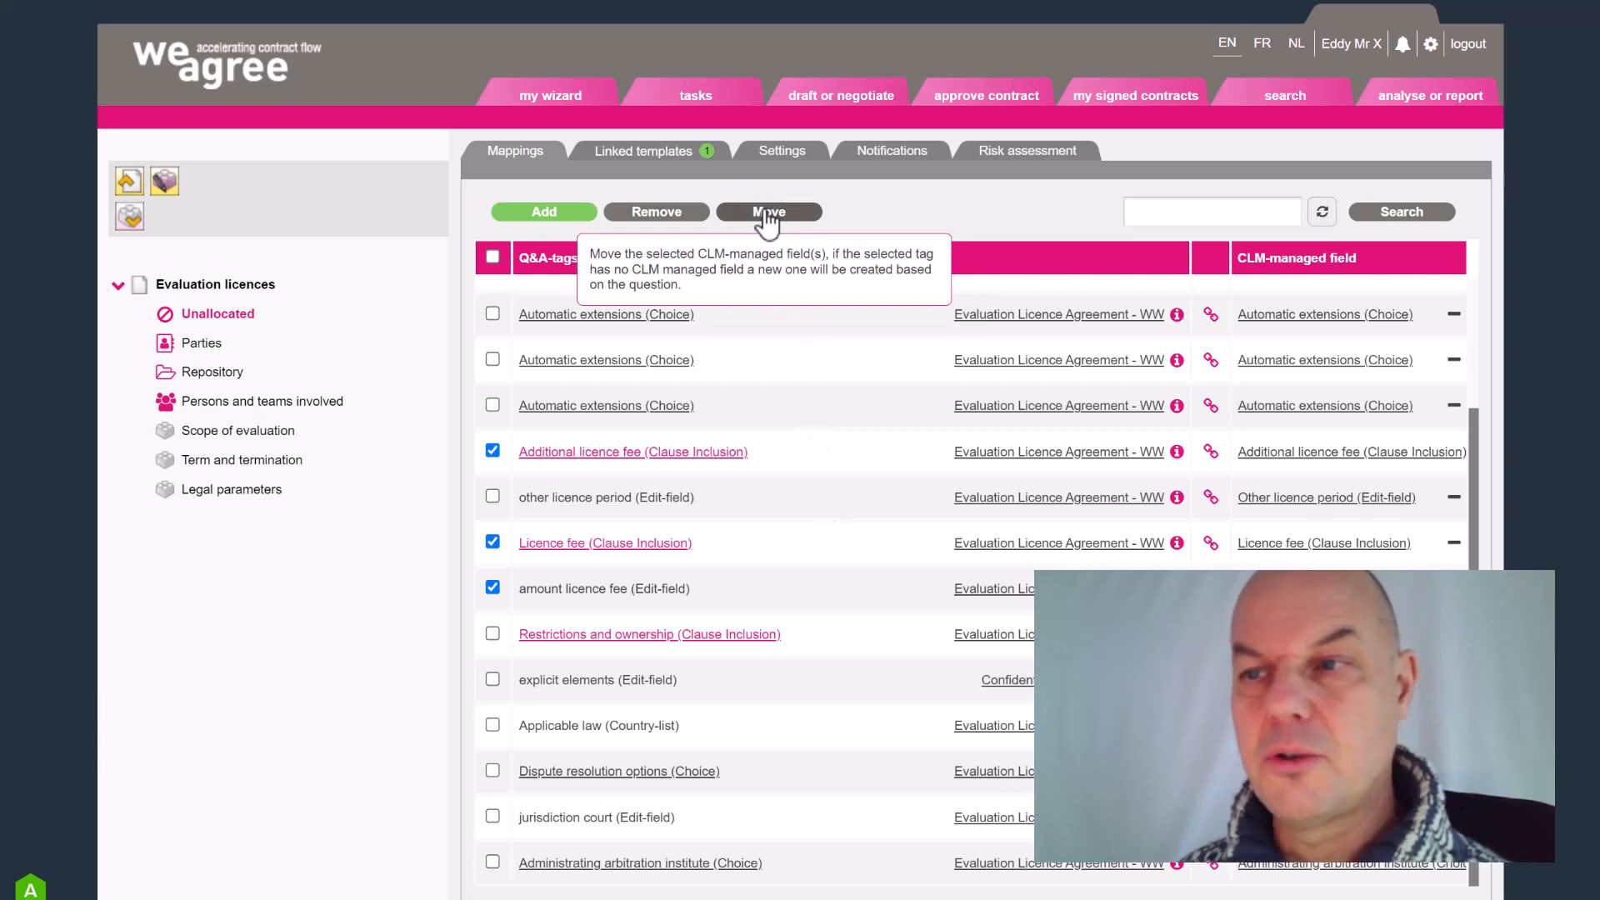
scroll(871, 450, up, 3)
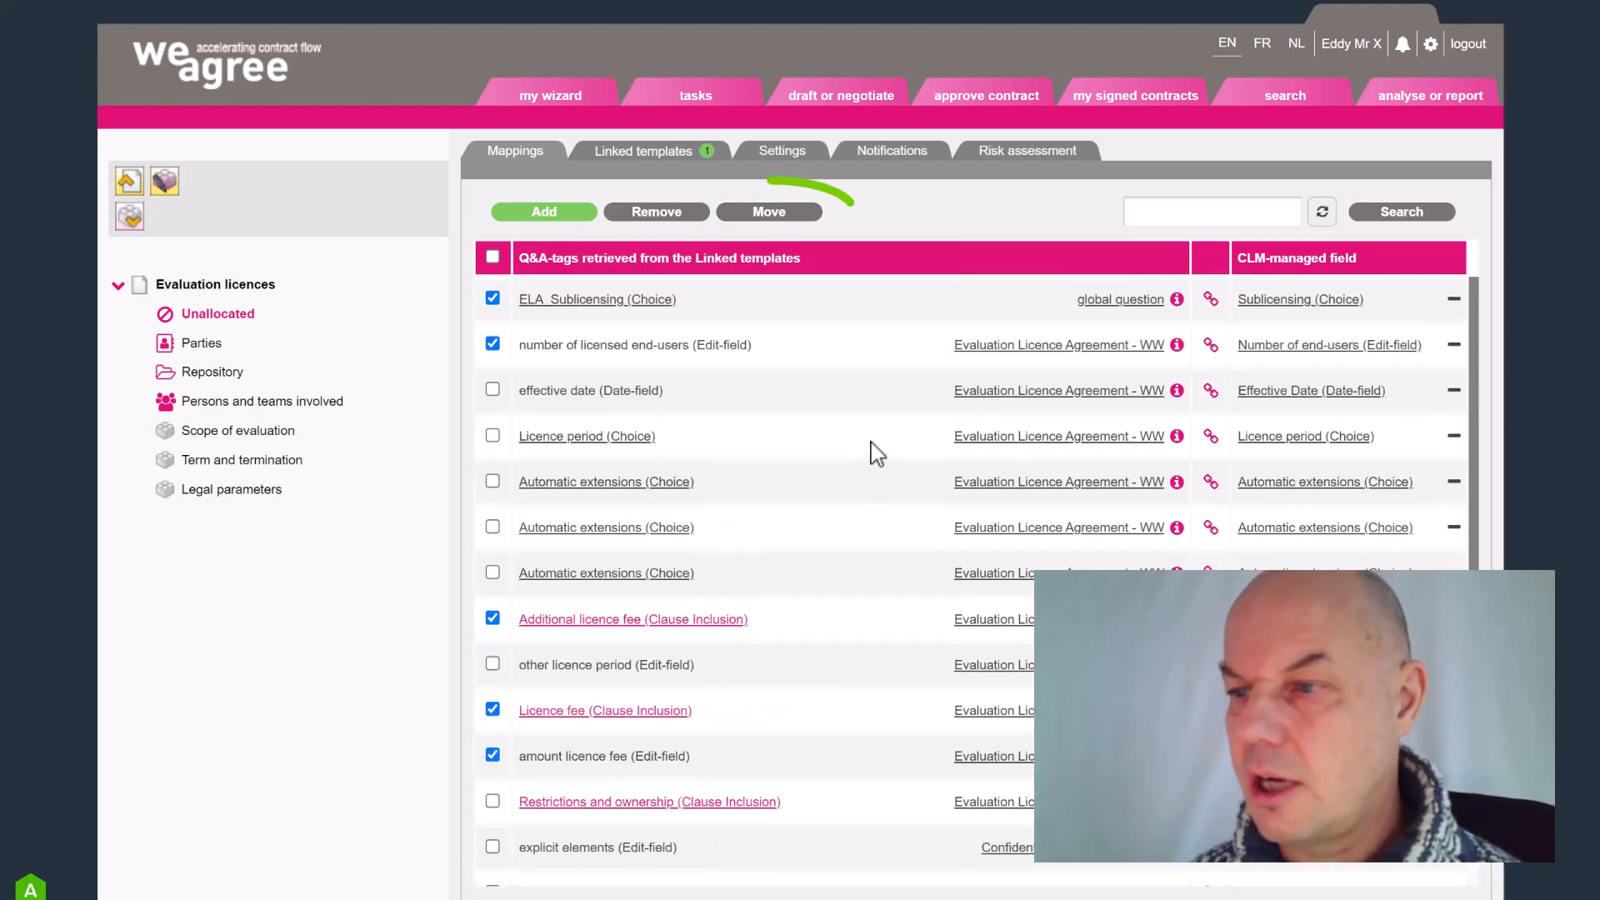
click(769, 218)
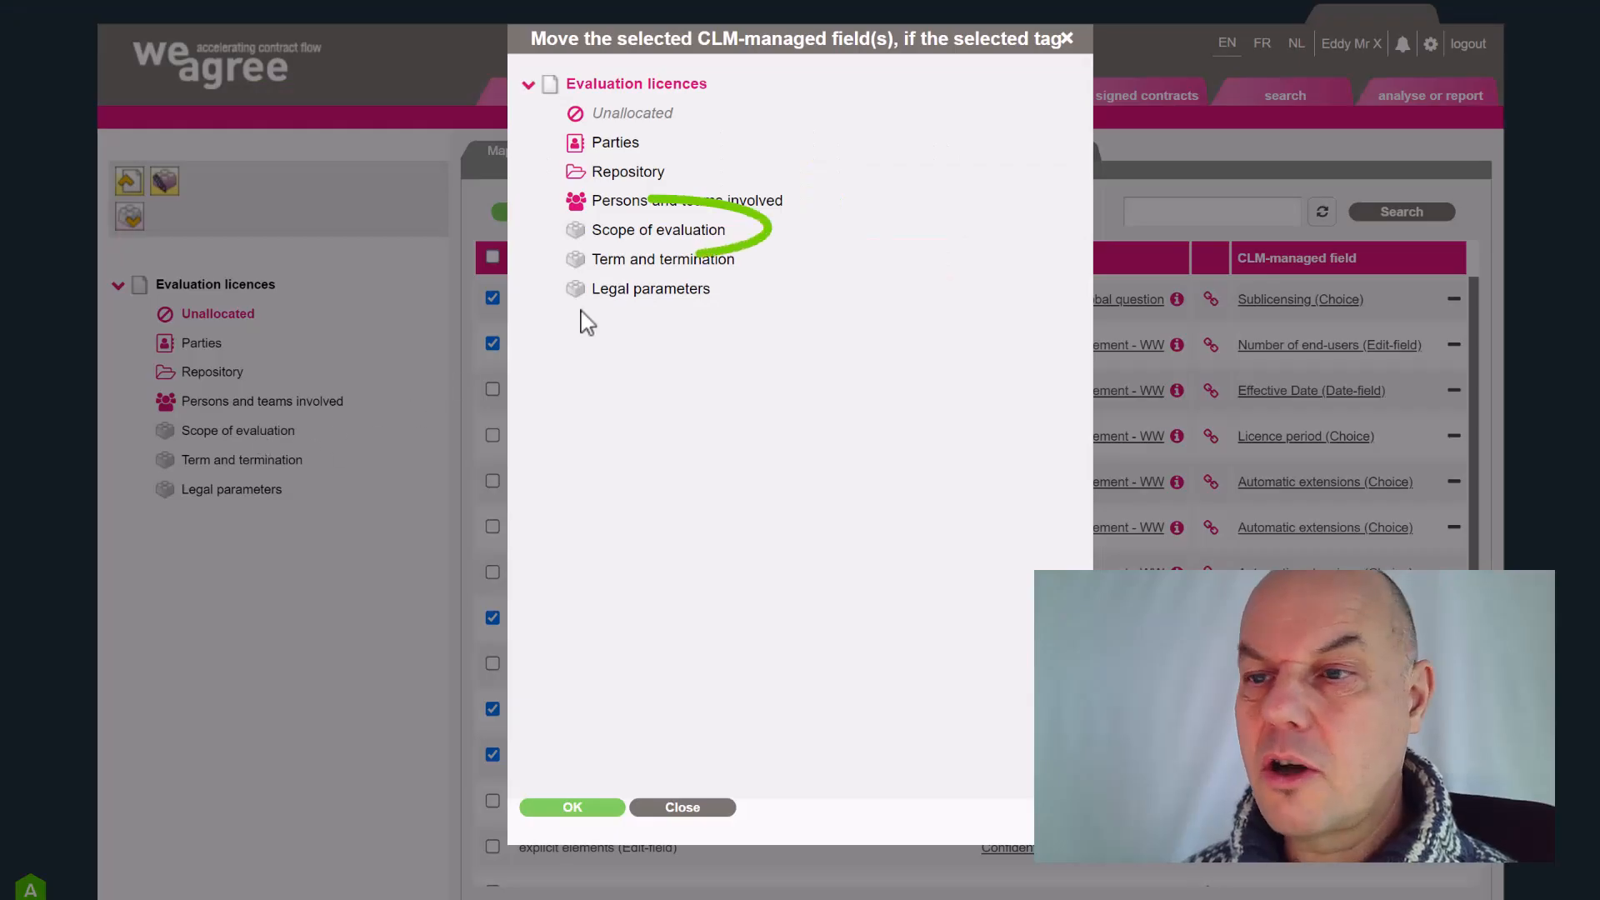
click(659, 235)
click(574, 810)
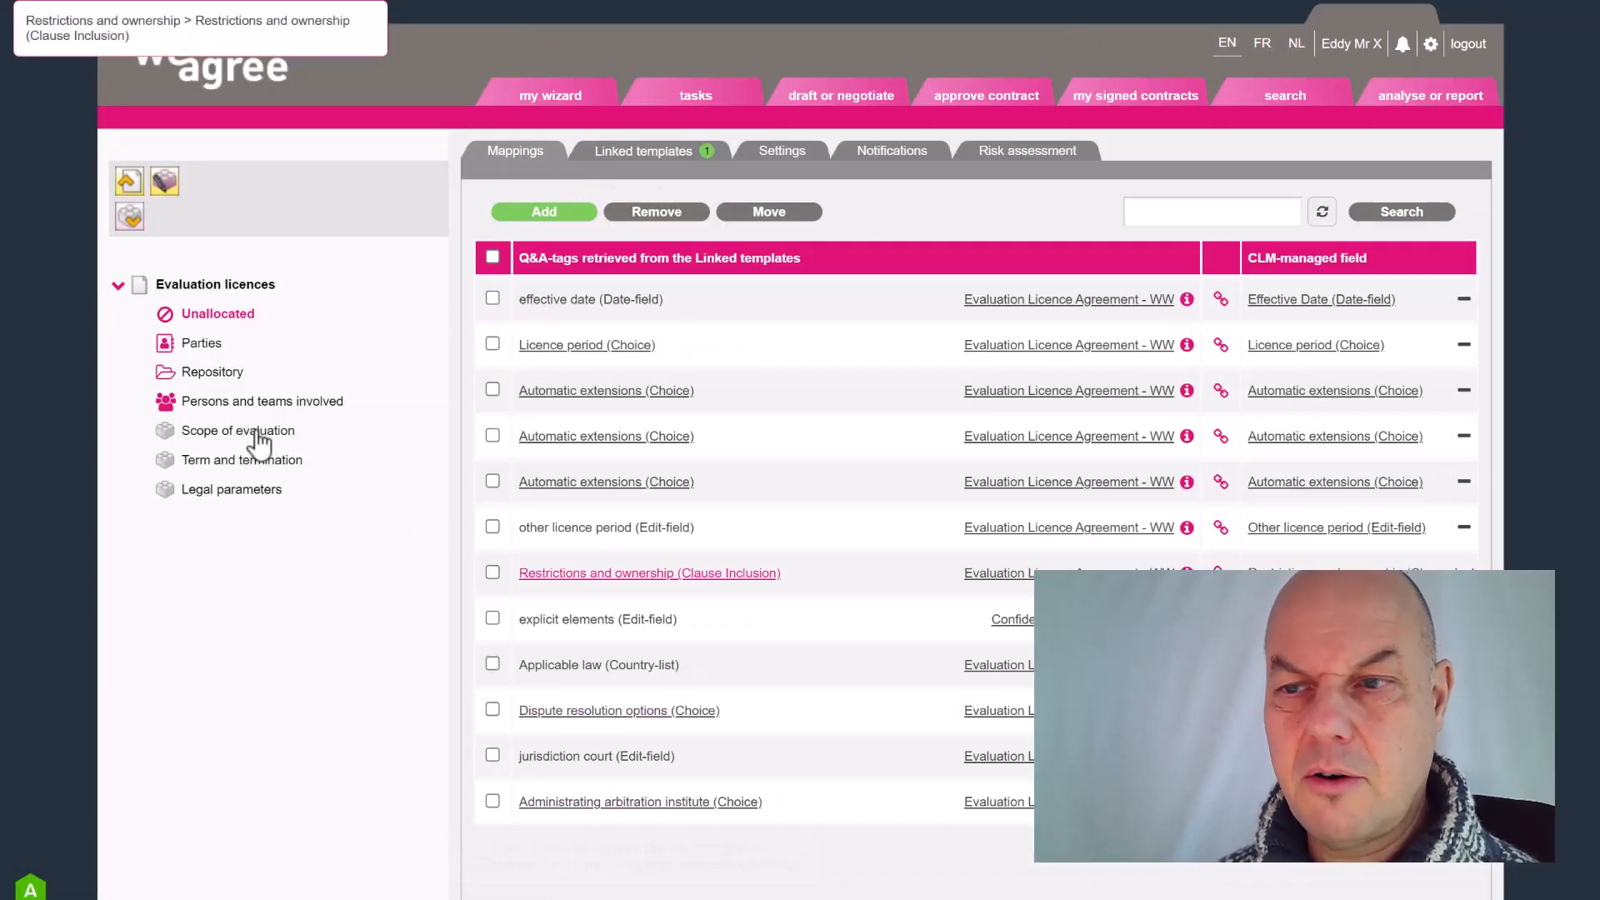
click(259, 433)
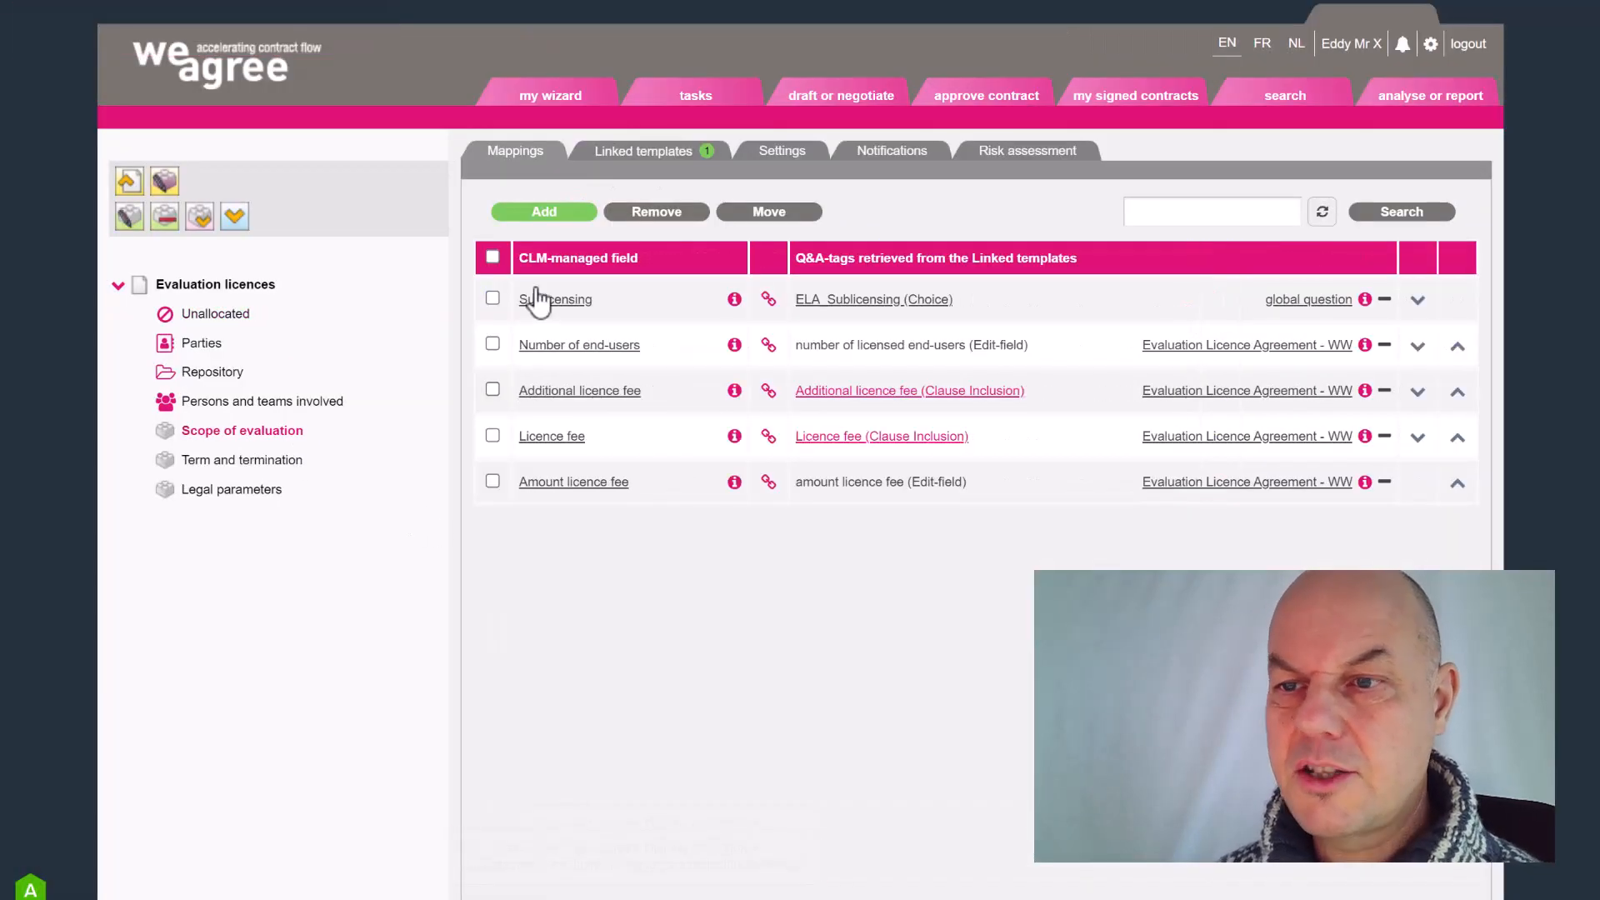
- Move the unallocated effective date, licence period, three automatic extensions and other licence period fields to Term and termination
click(204, 321)
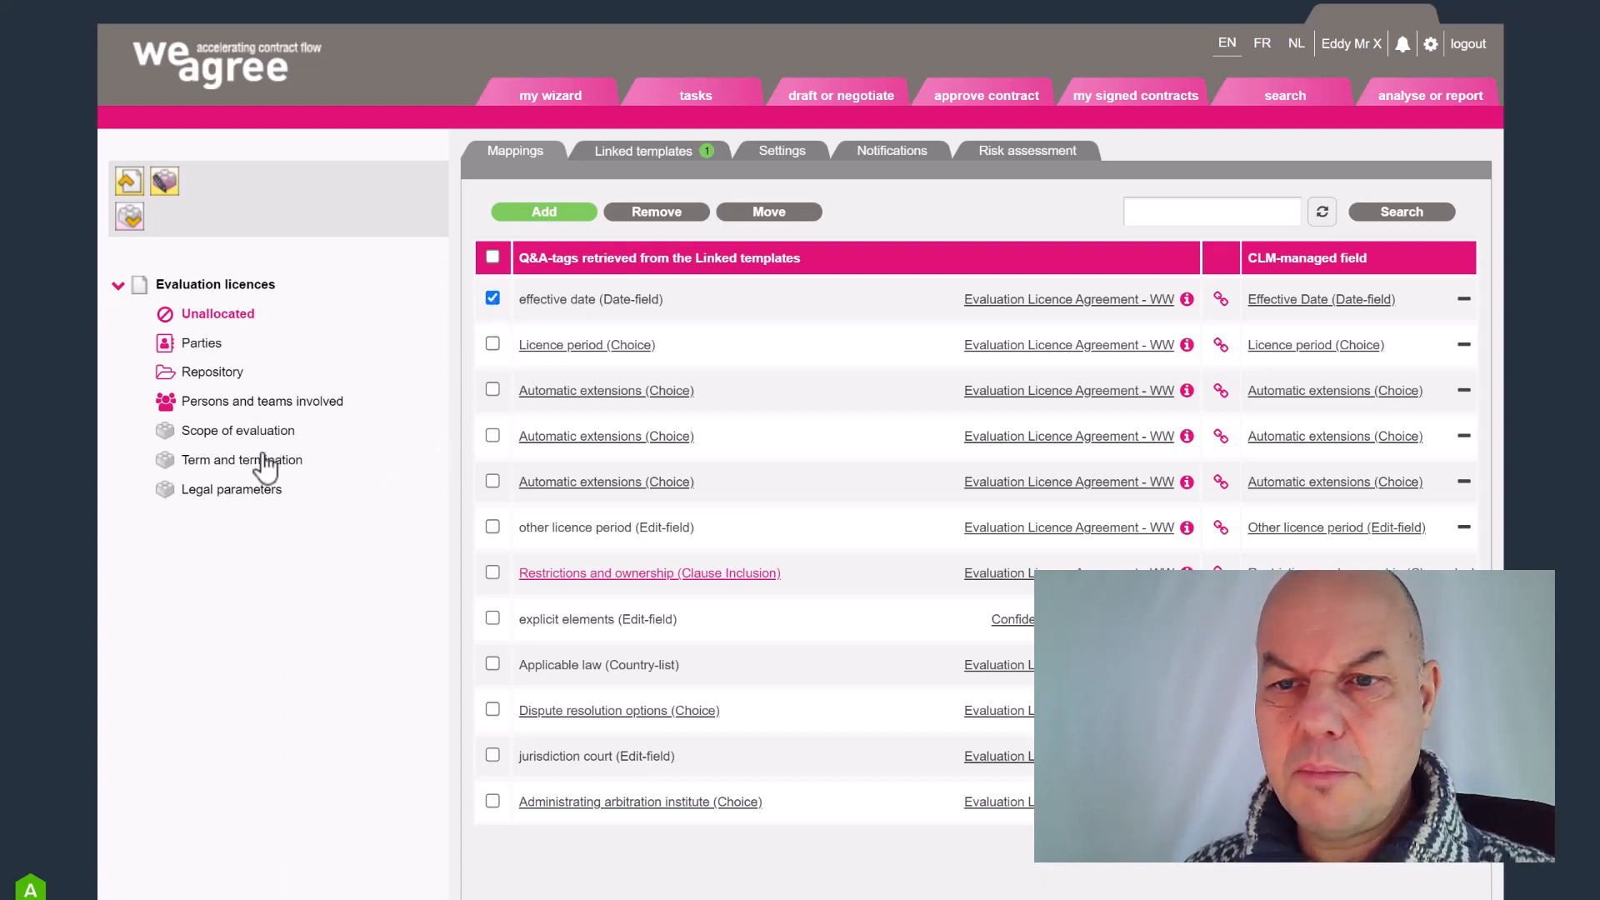
click(494, 344)
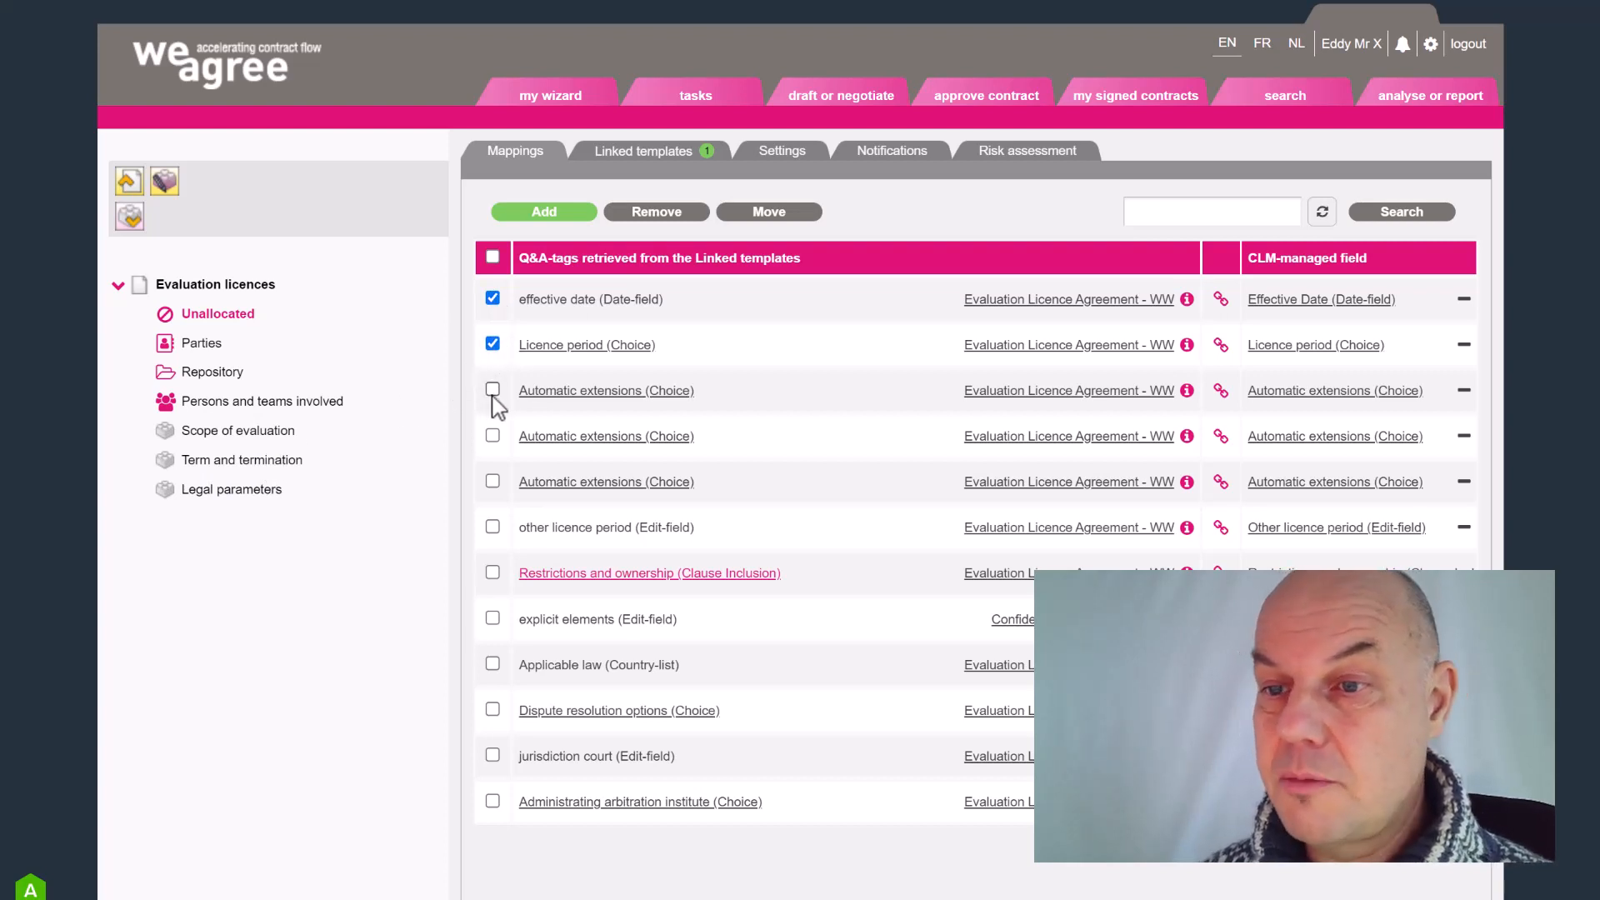
click(492, 390)
click(493, 435)
click(493, 481)
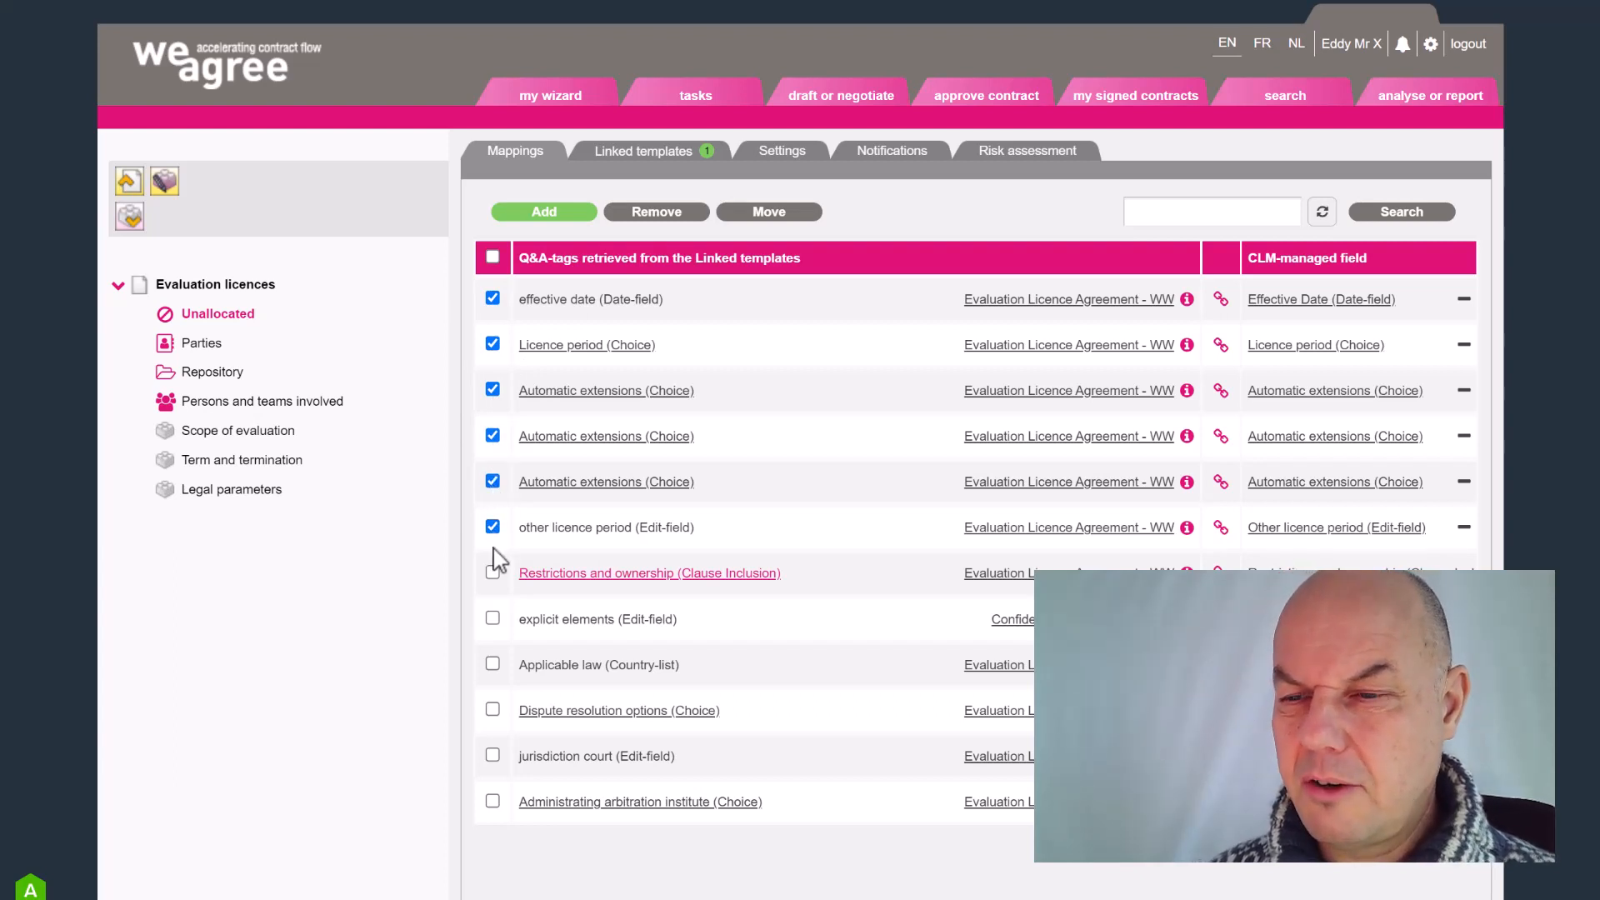
click(770, 215)
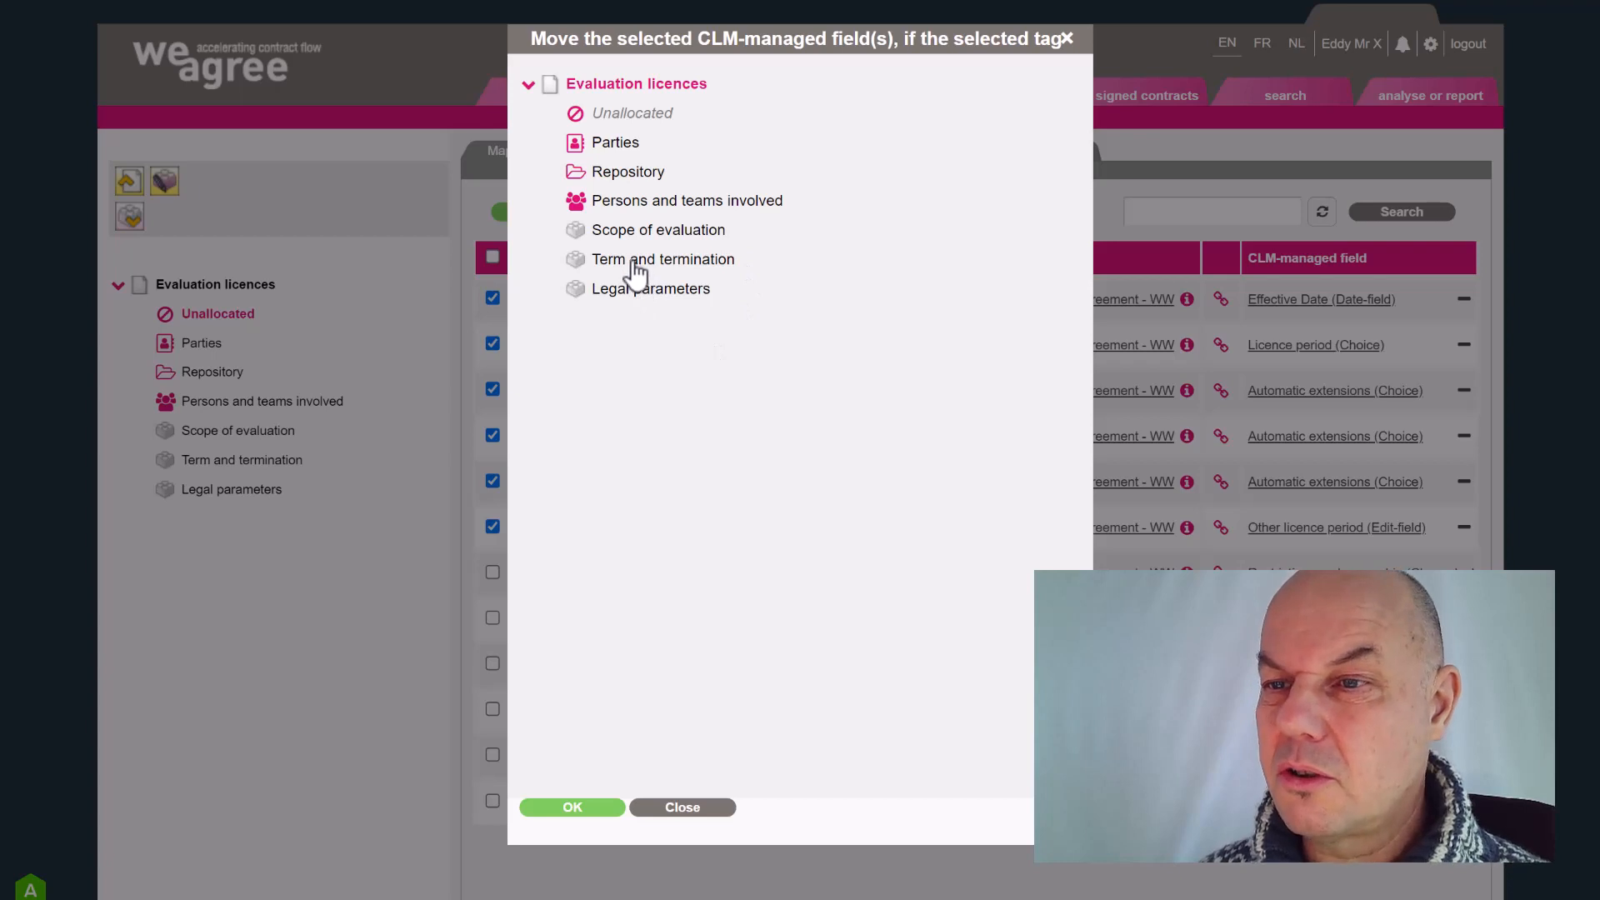
click(637, 263)
click(562, 808)
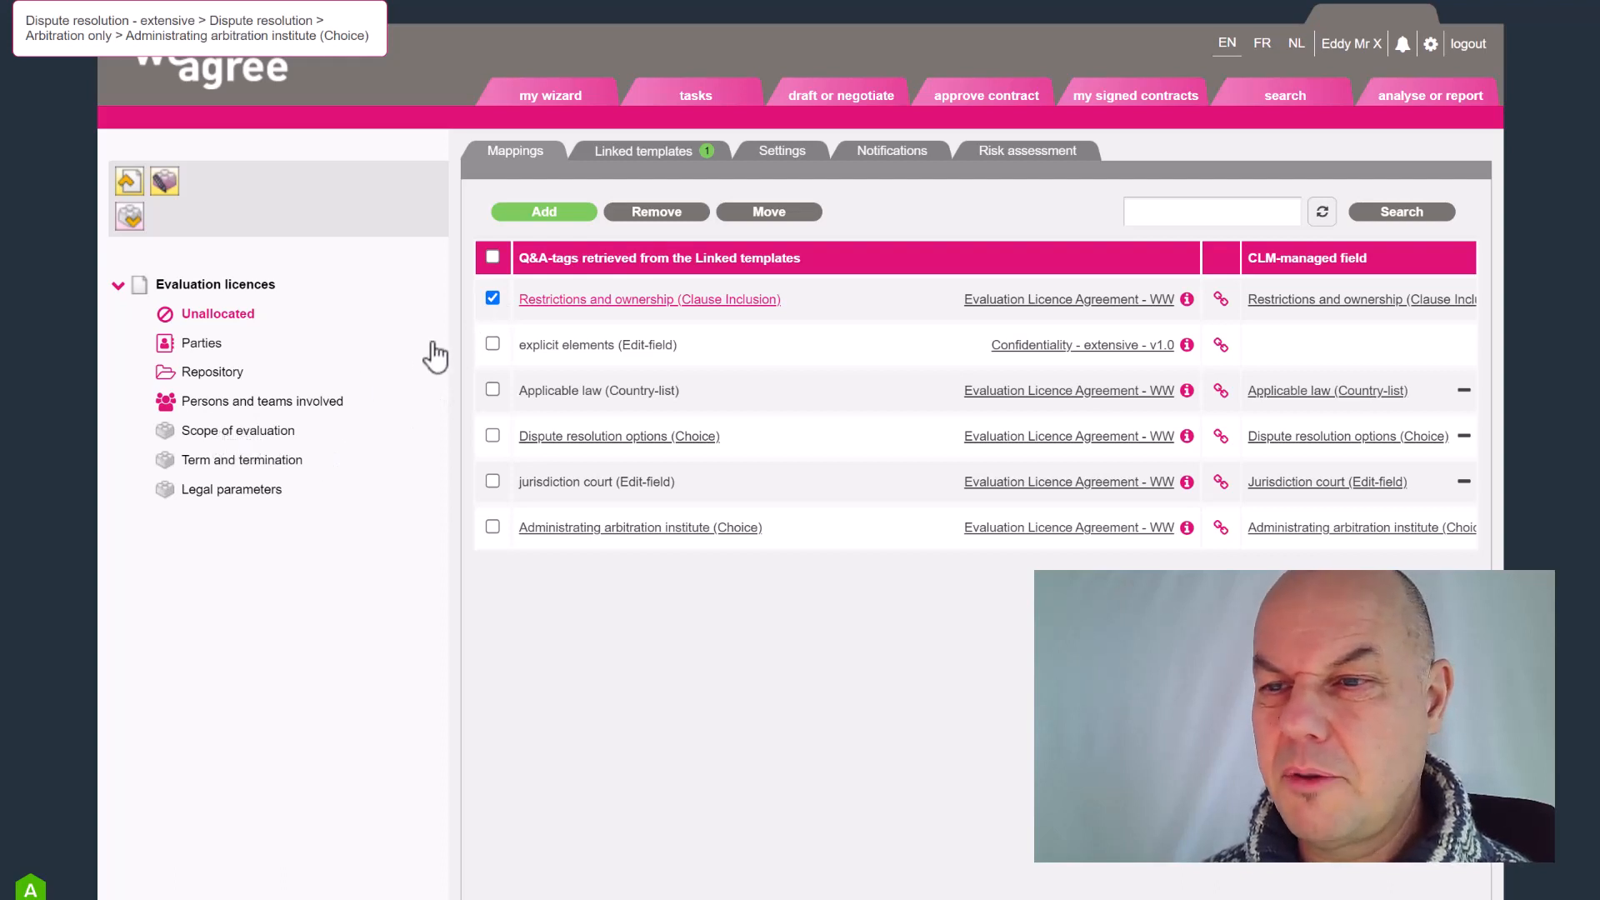
- Move the unallocated restrictions and ownership, applicable law, dispute resolution options, jurisdiction court and administrating arbitration institute fields to Legal parameters
click(493, 389)
click(492, 435)
click(492, 481)
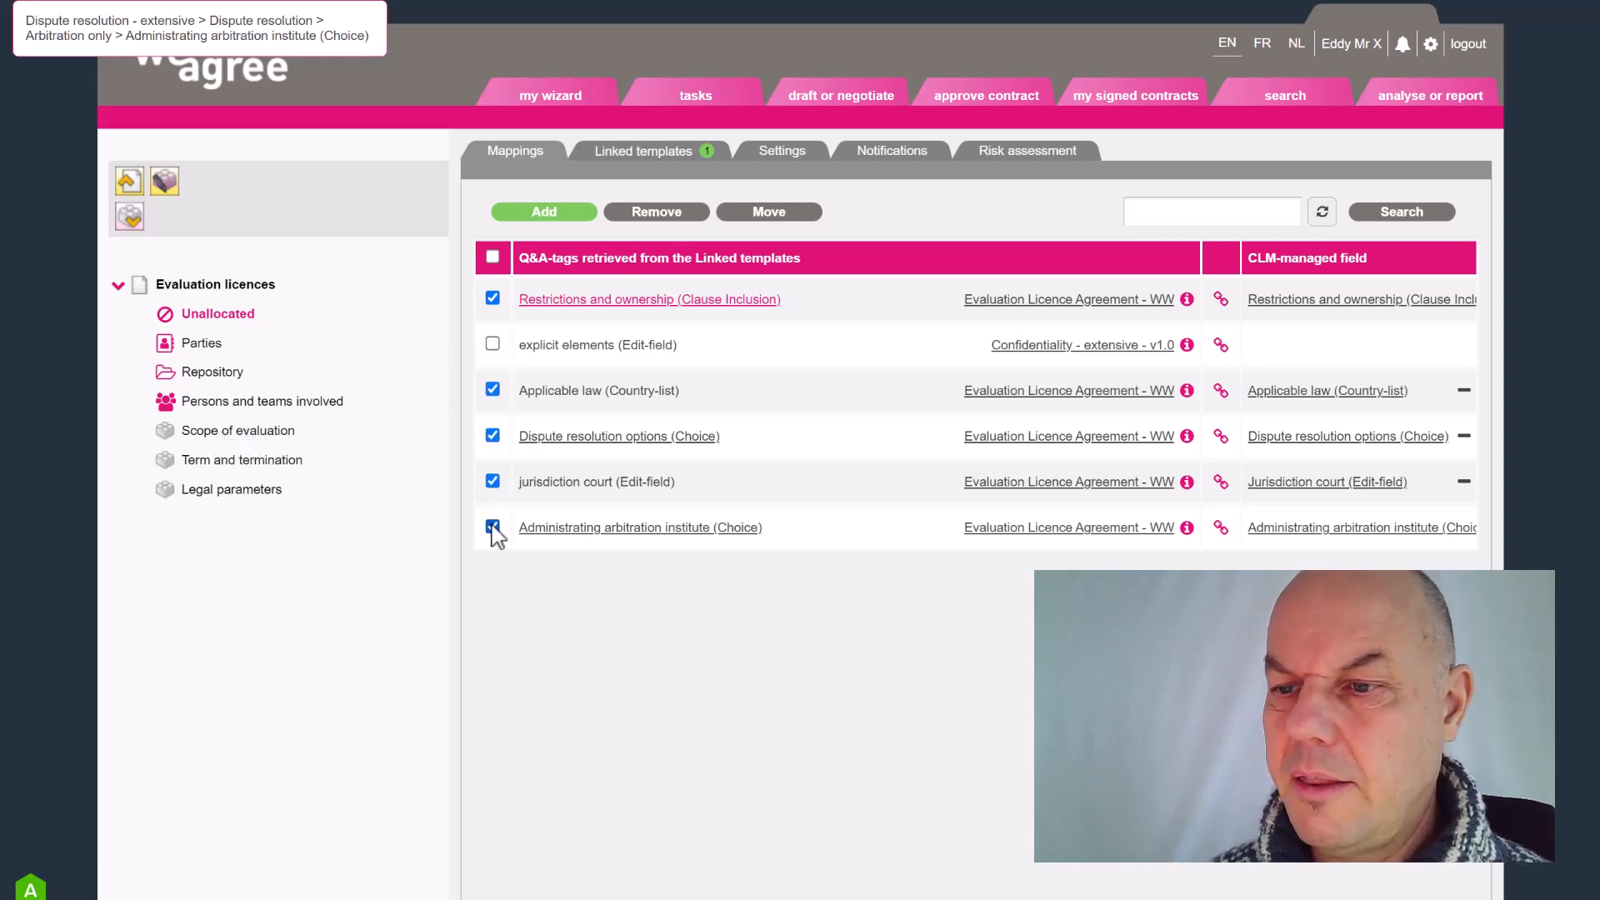
click(492, 527)
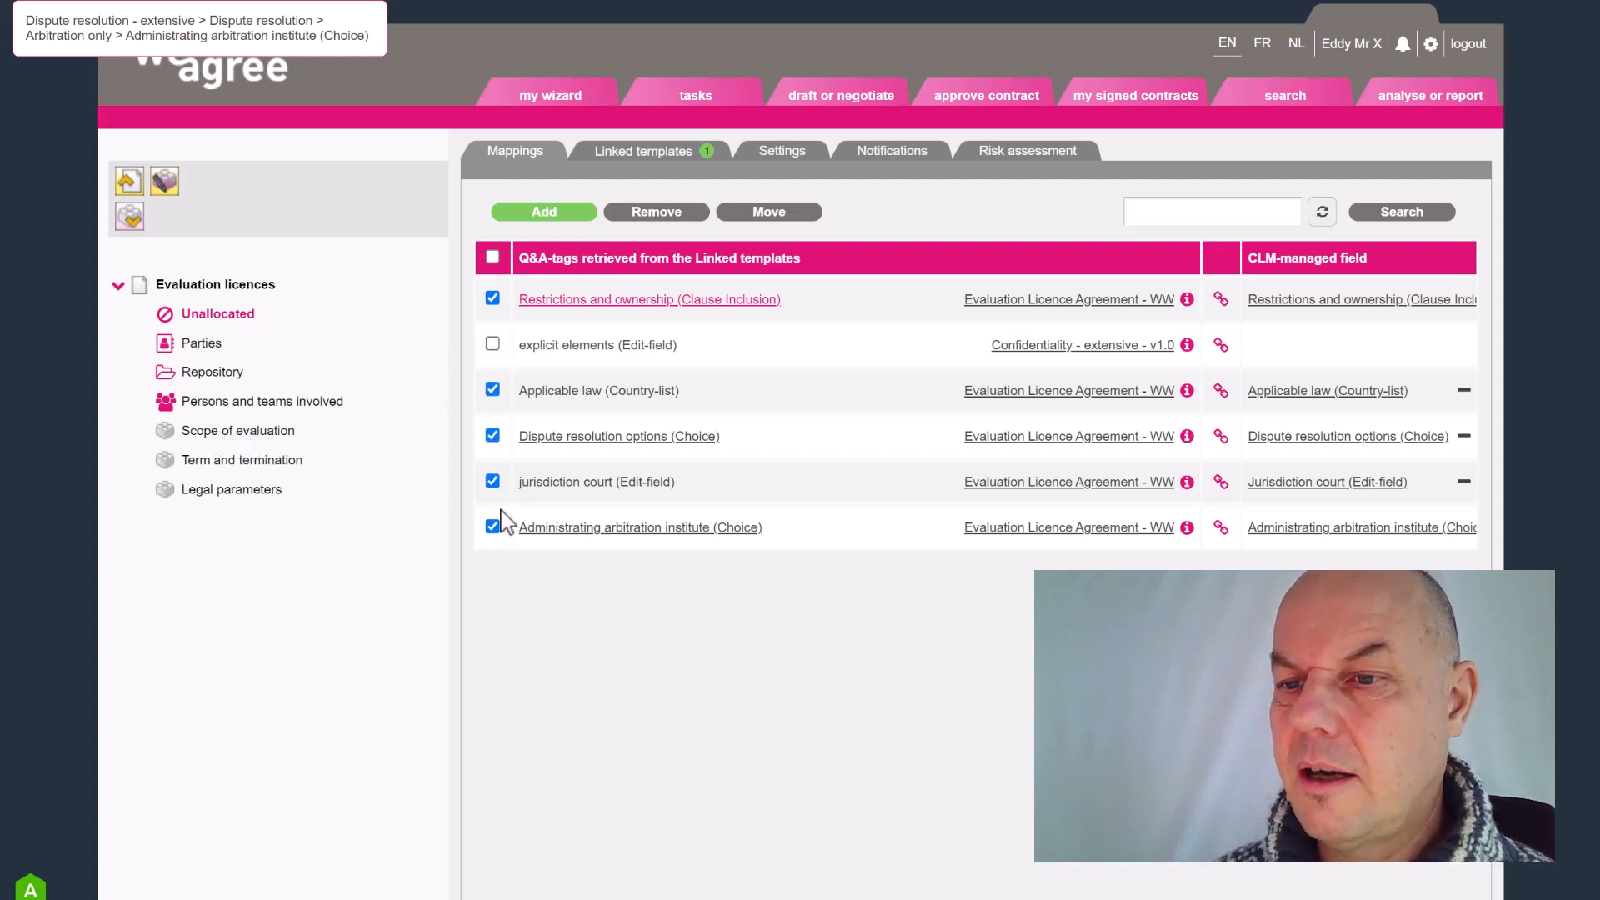
click(766, 212)
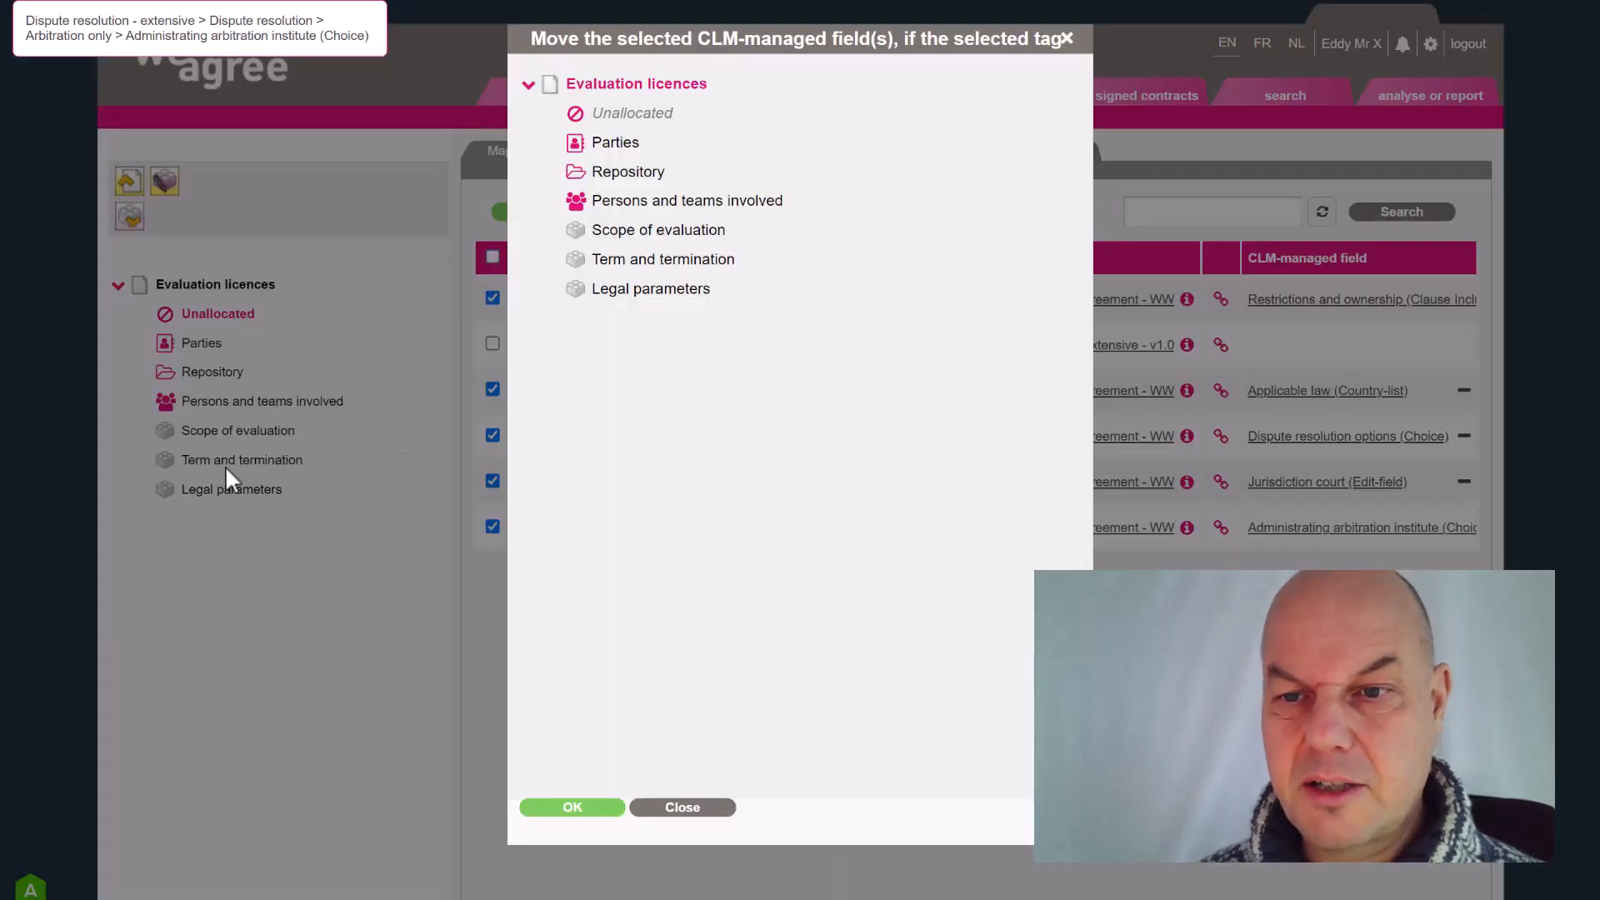
click(698, 292)
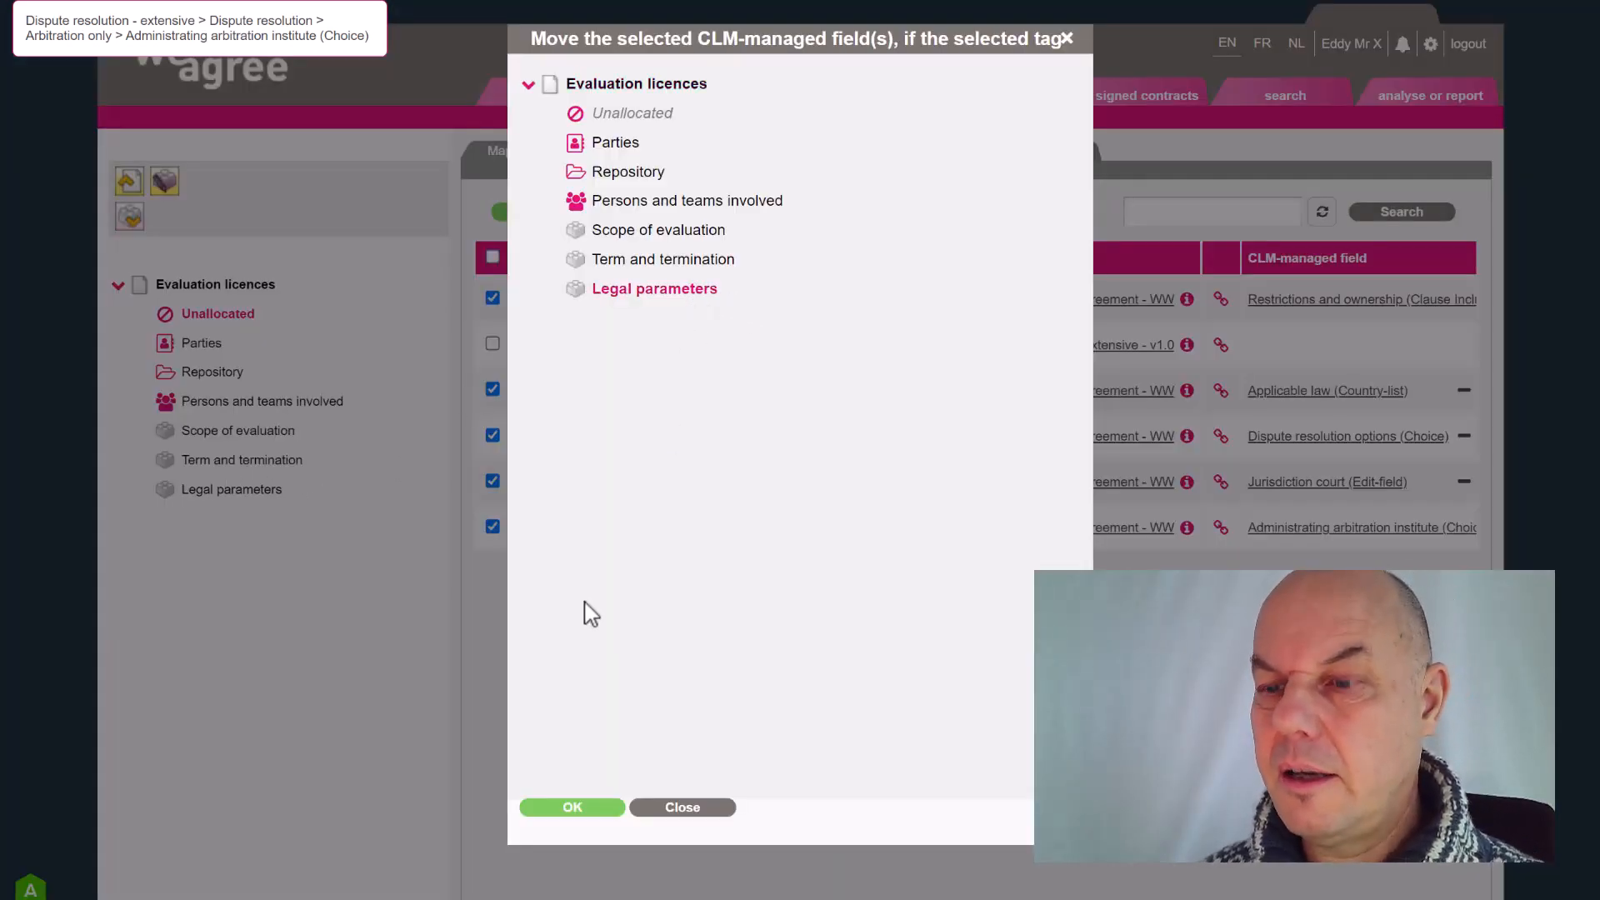
click(572, 808)
- Remove the remaining "explicit elements" tag from the unallocated fields and confirm the deletion
click(492, 298)
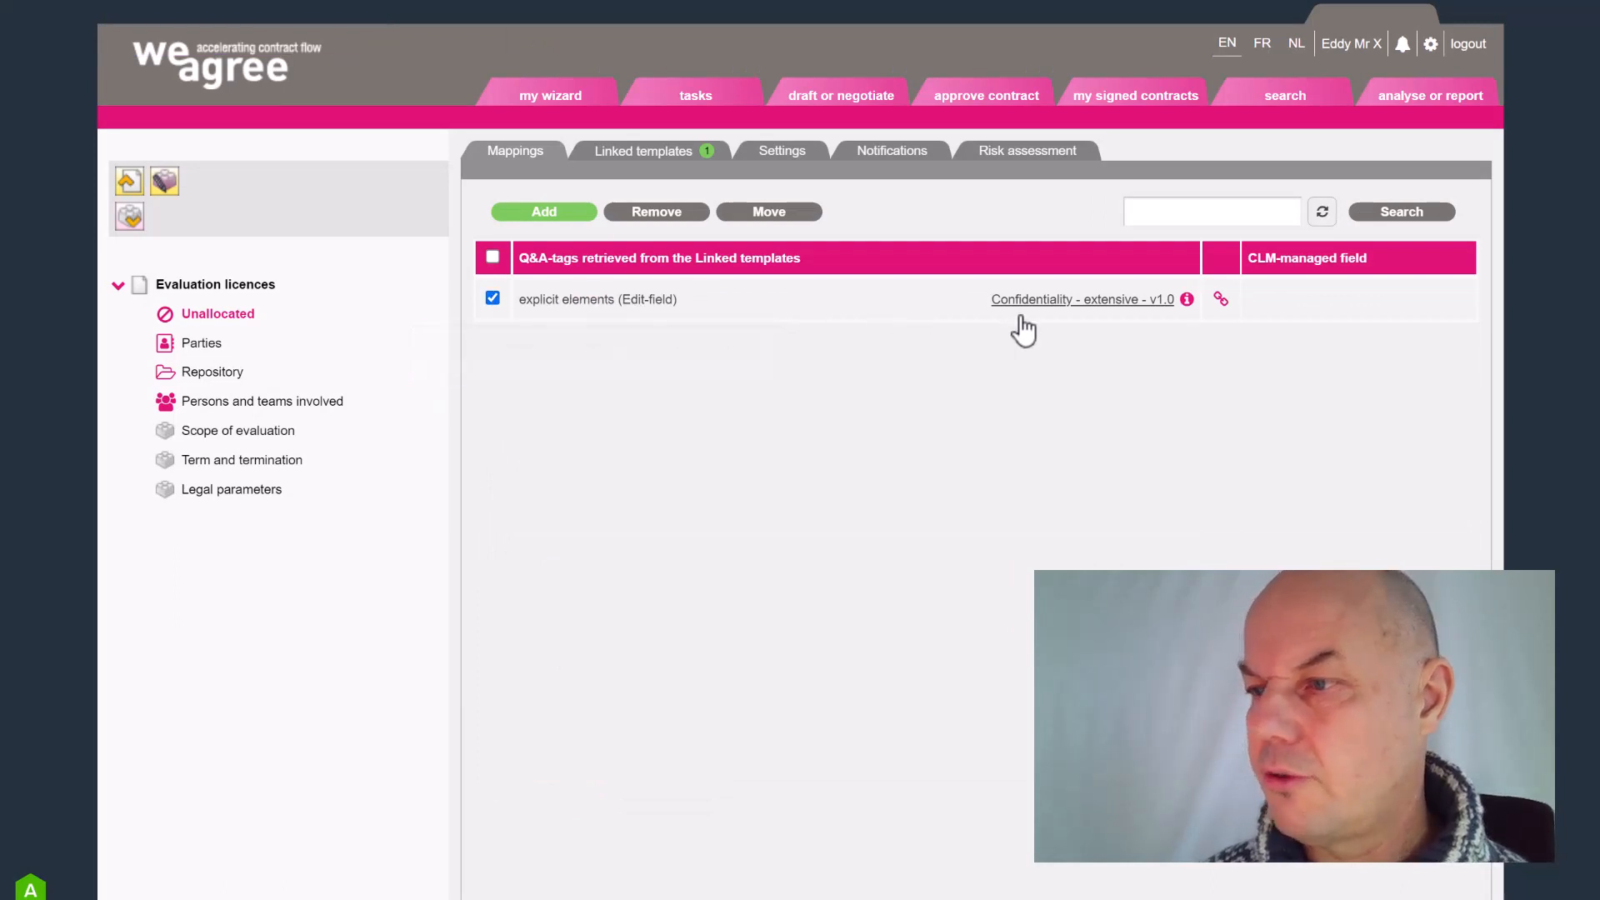
click(658, 219)
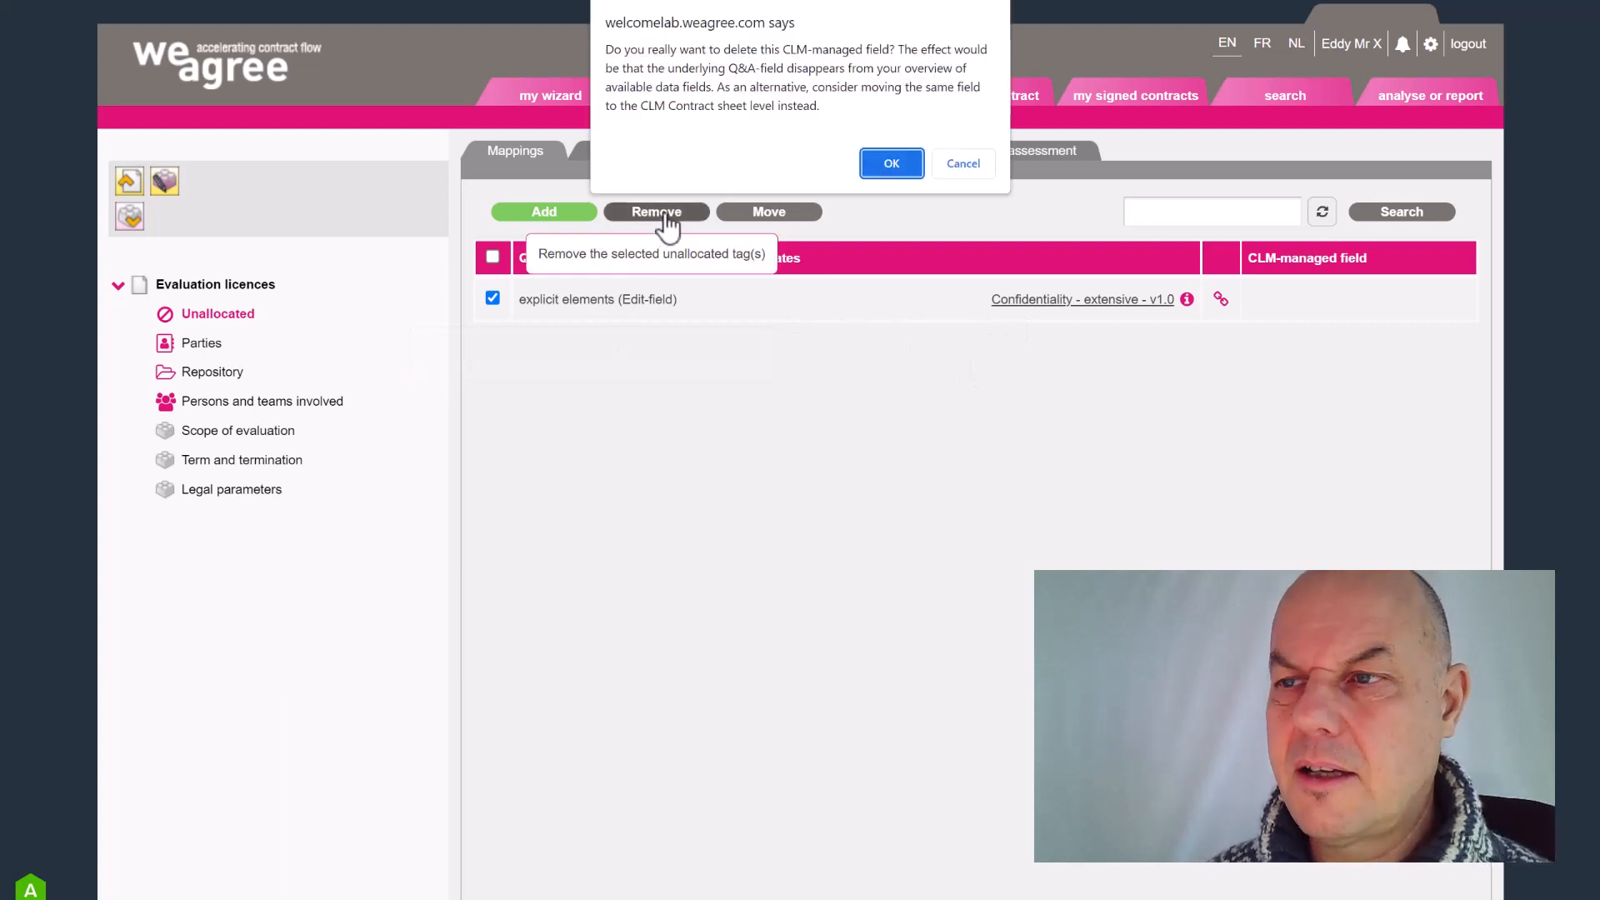
click(909, 166)
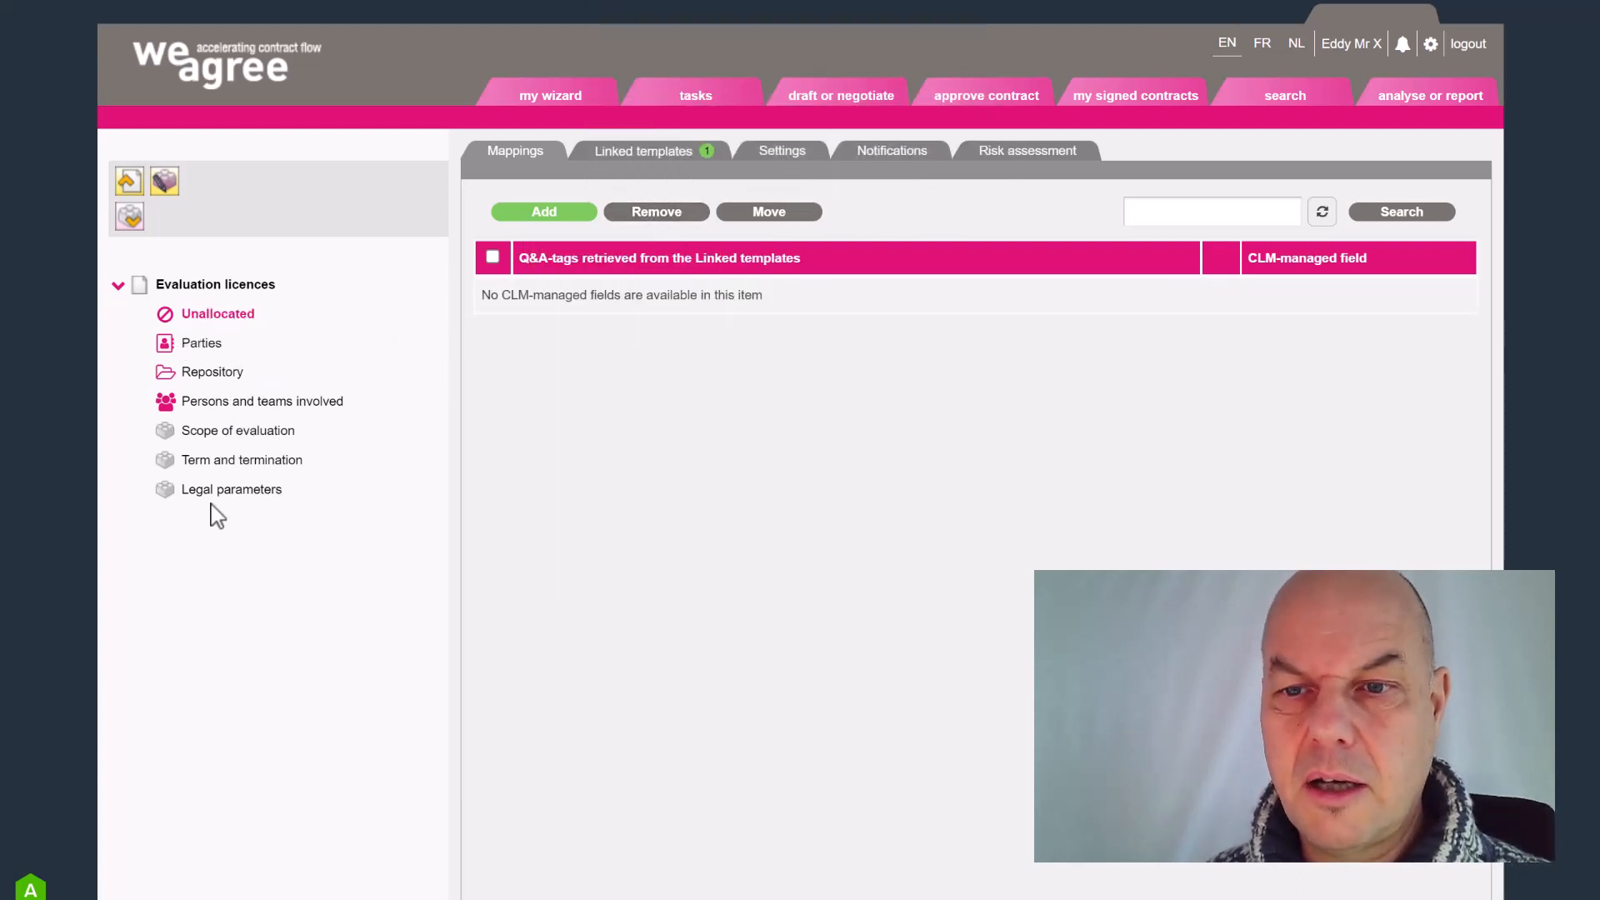
- In the Evaluation licences settings, exclude the currency, contract value, contract sheet and data retention period fields and save
click(202, 433)
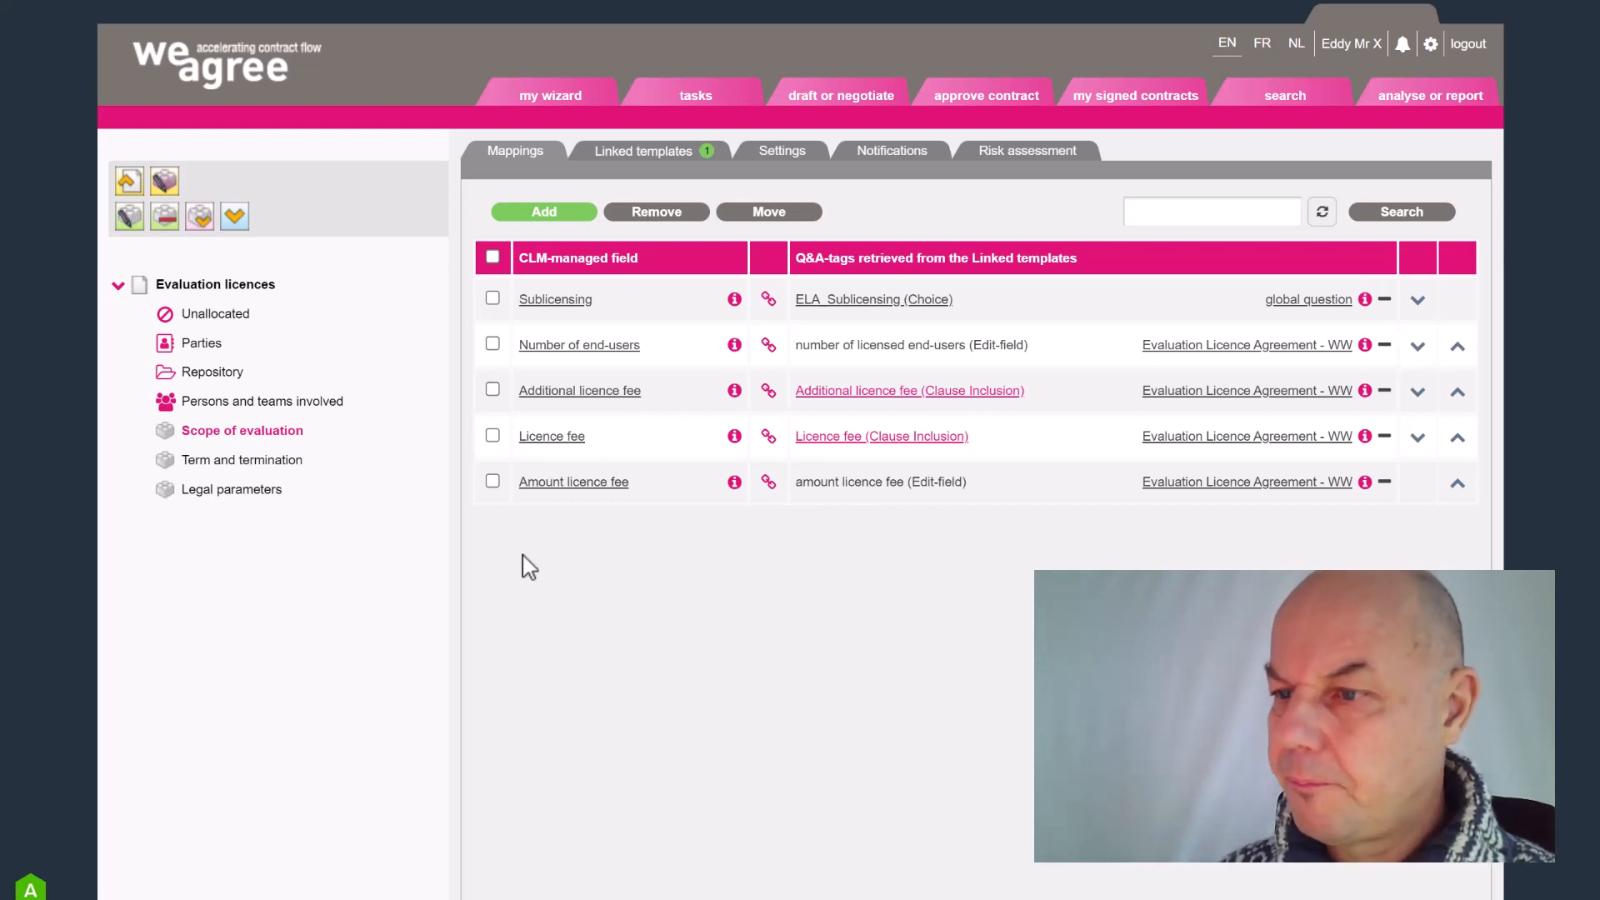
click(647, 154)
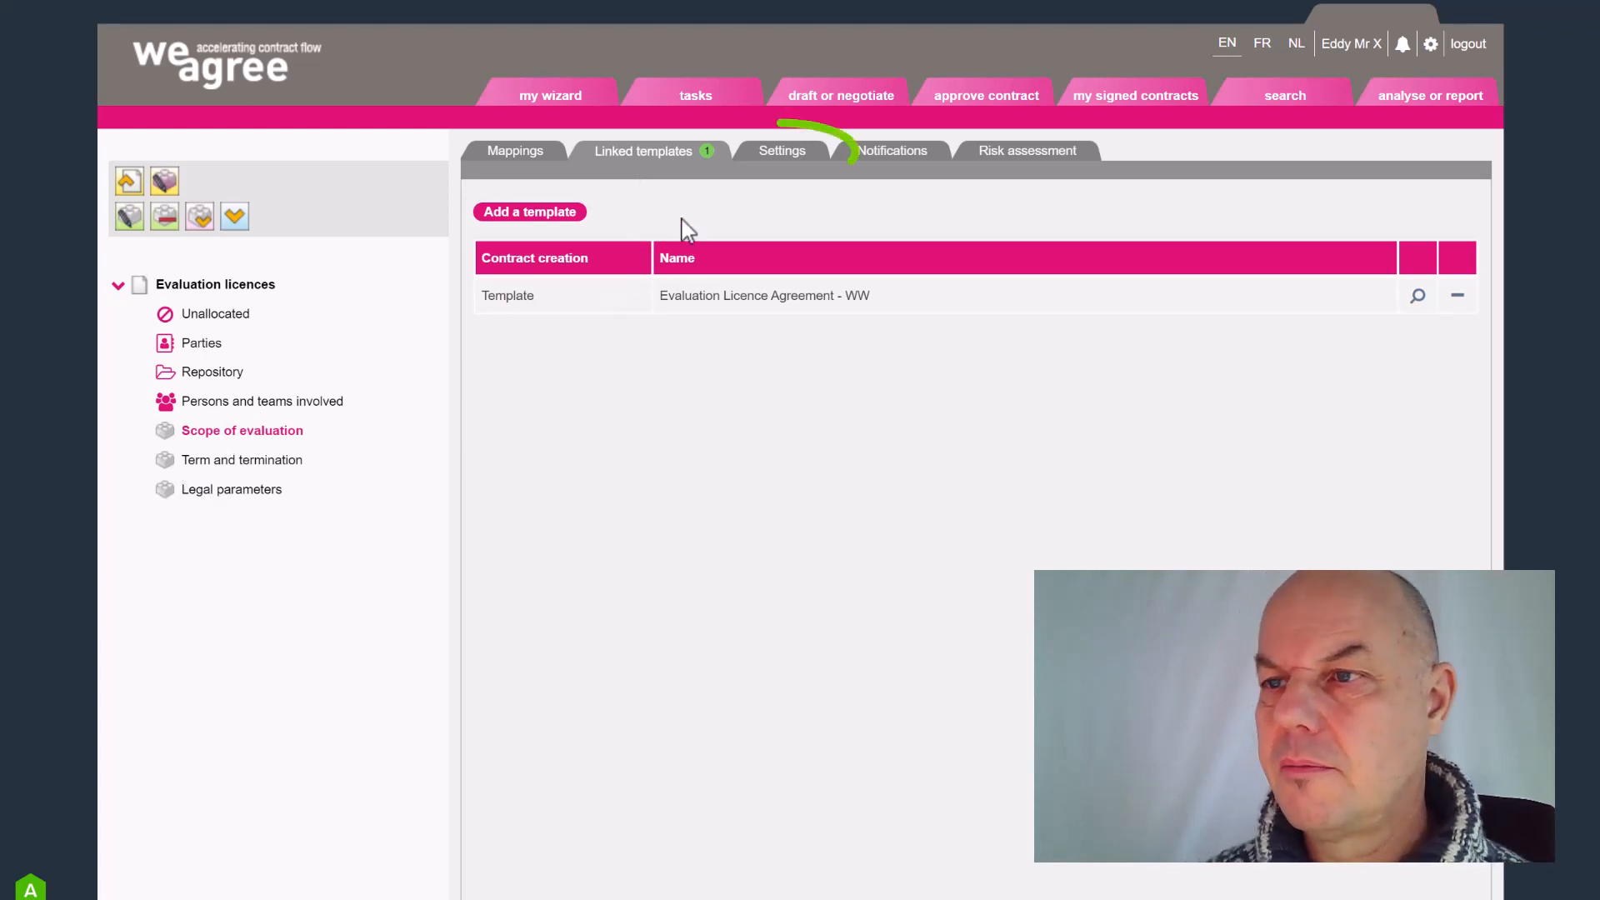
click(782, 158)
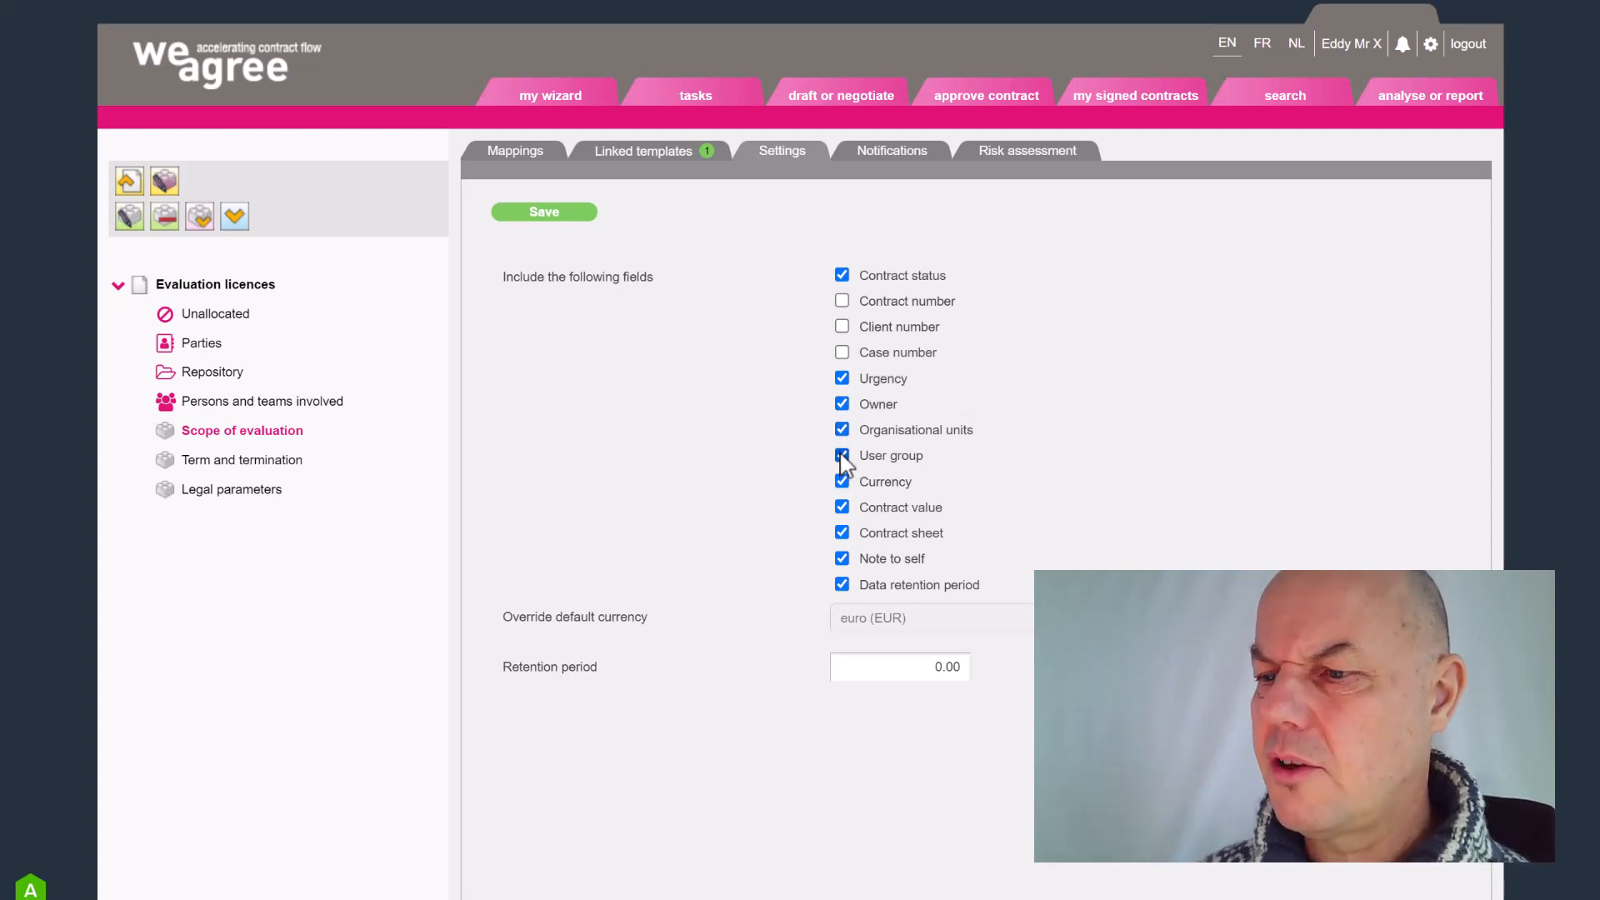
click(842, 482)
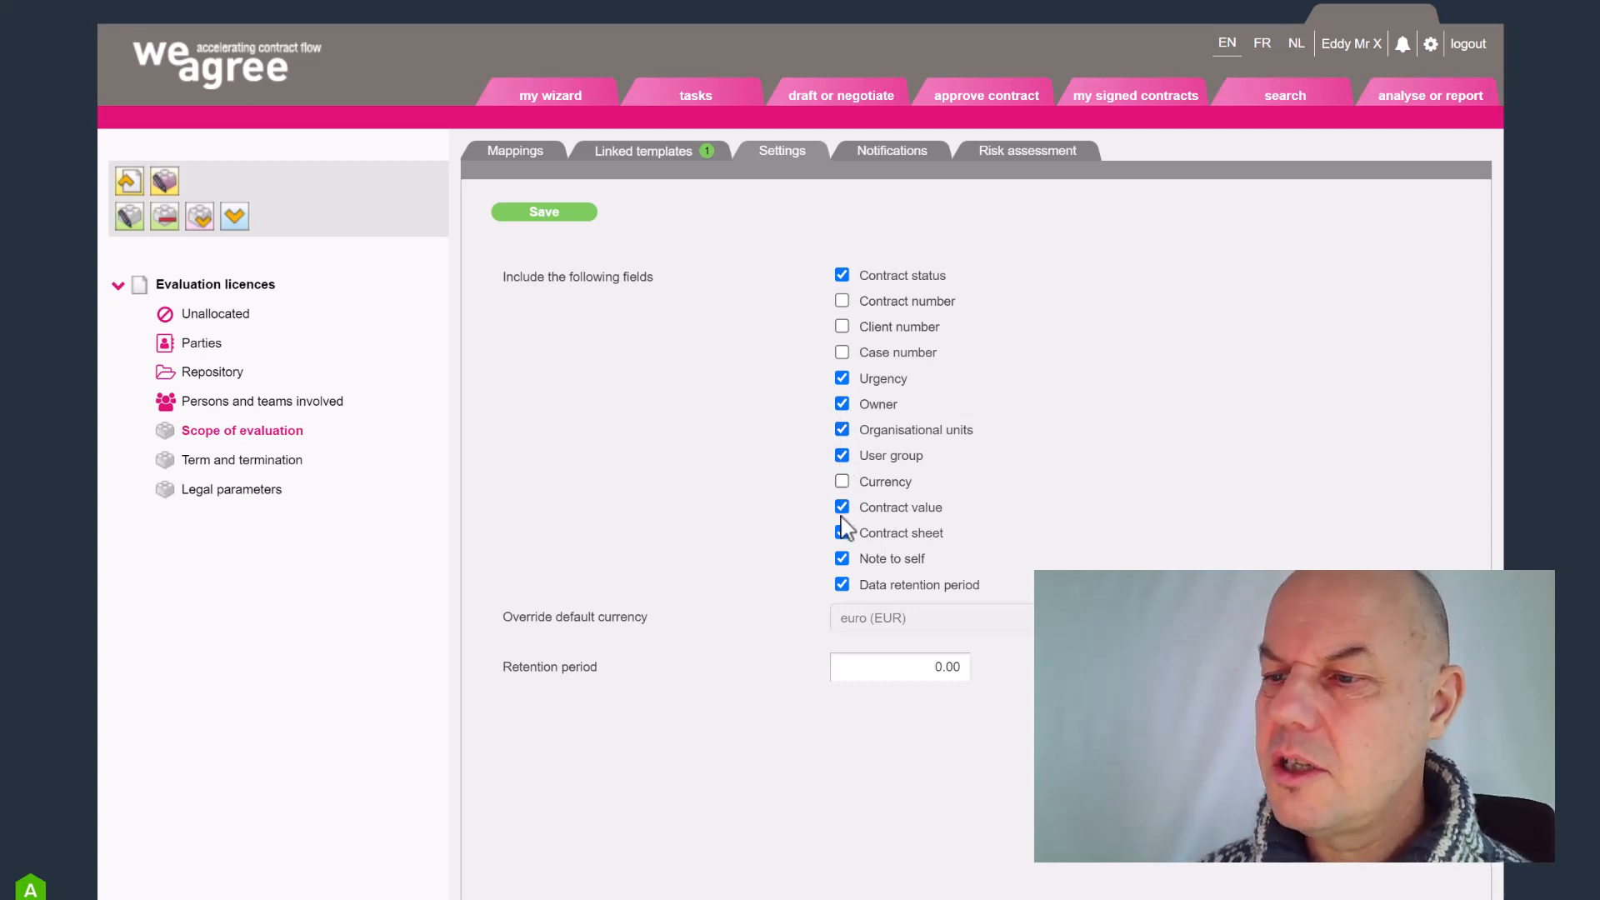
click(842, 506)
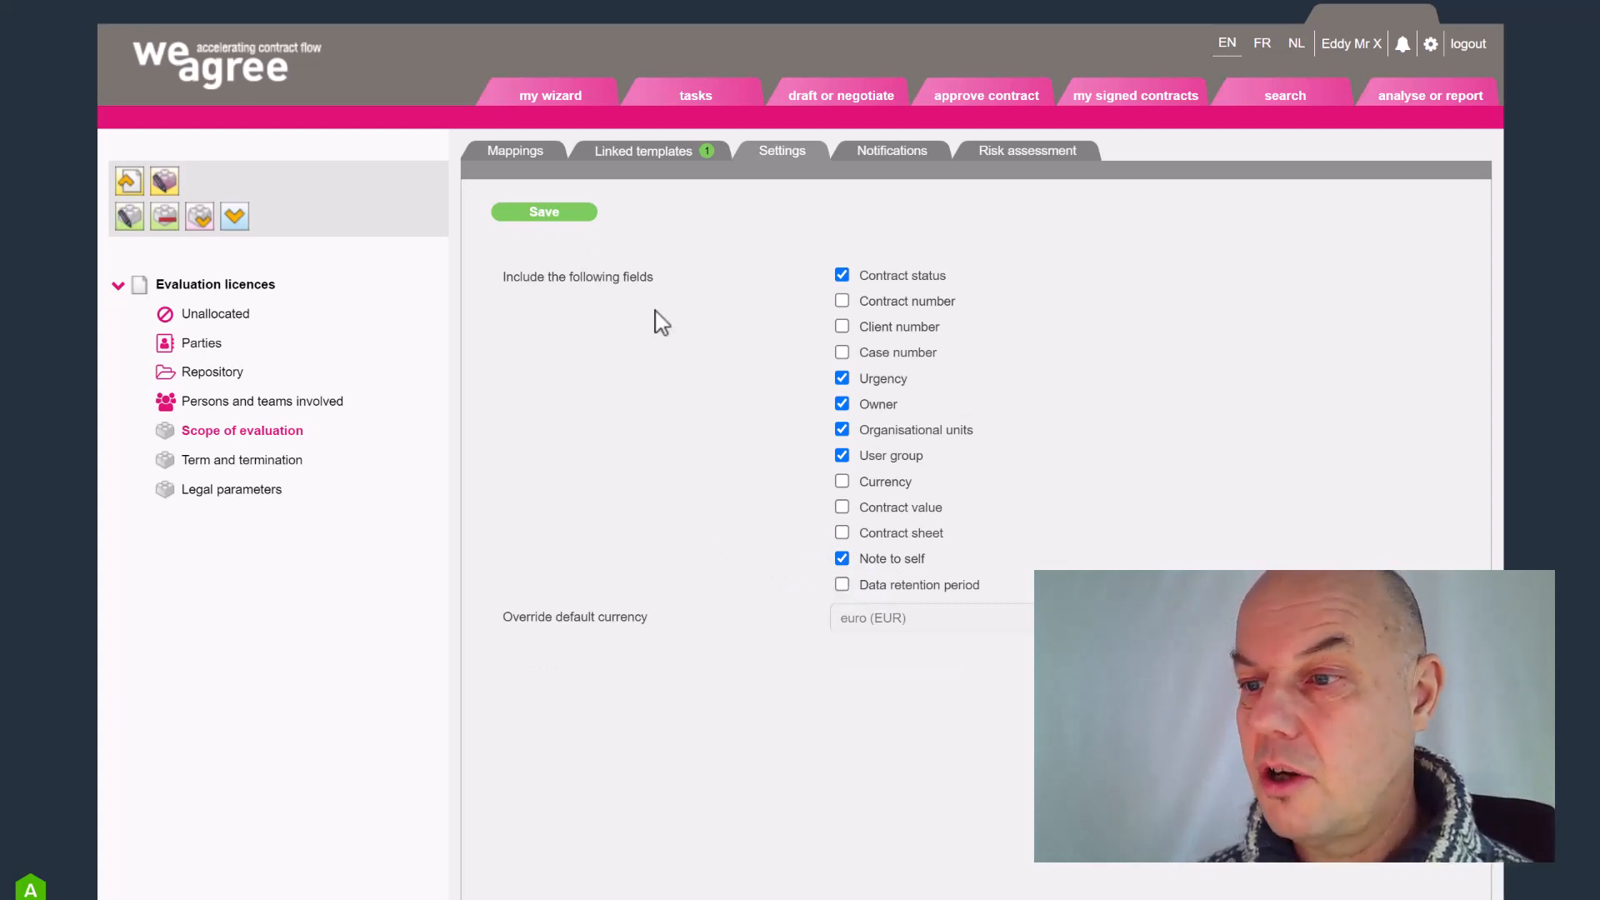
click(843, 585)
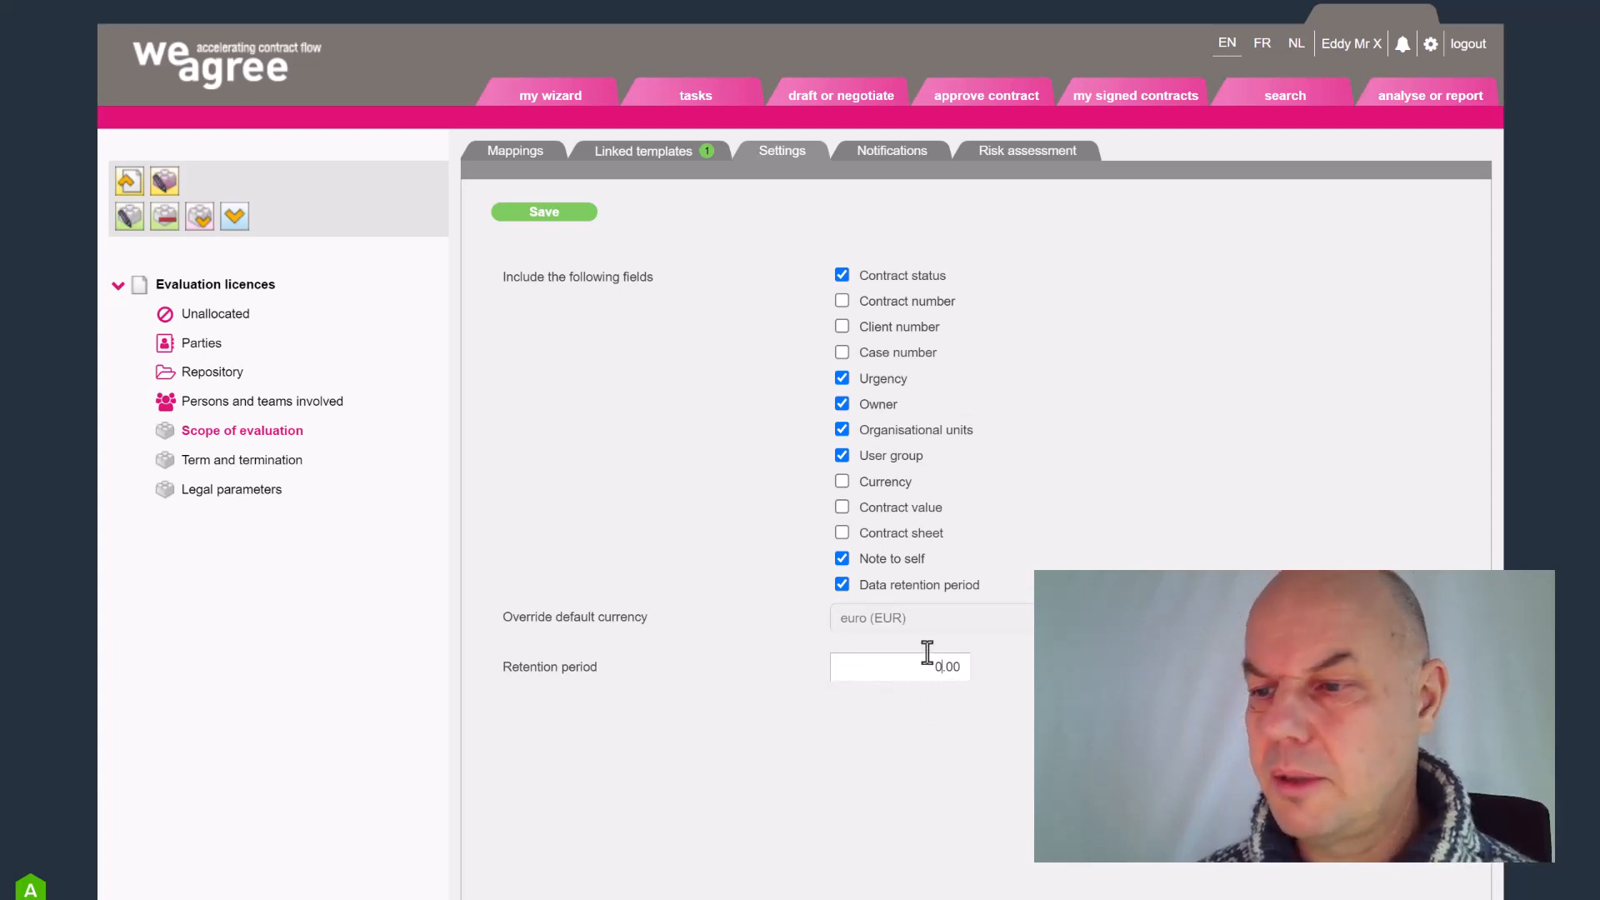
click(842, 586)
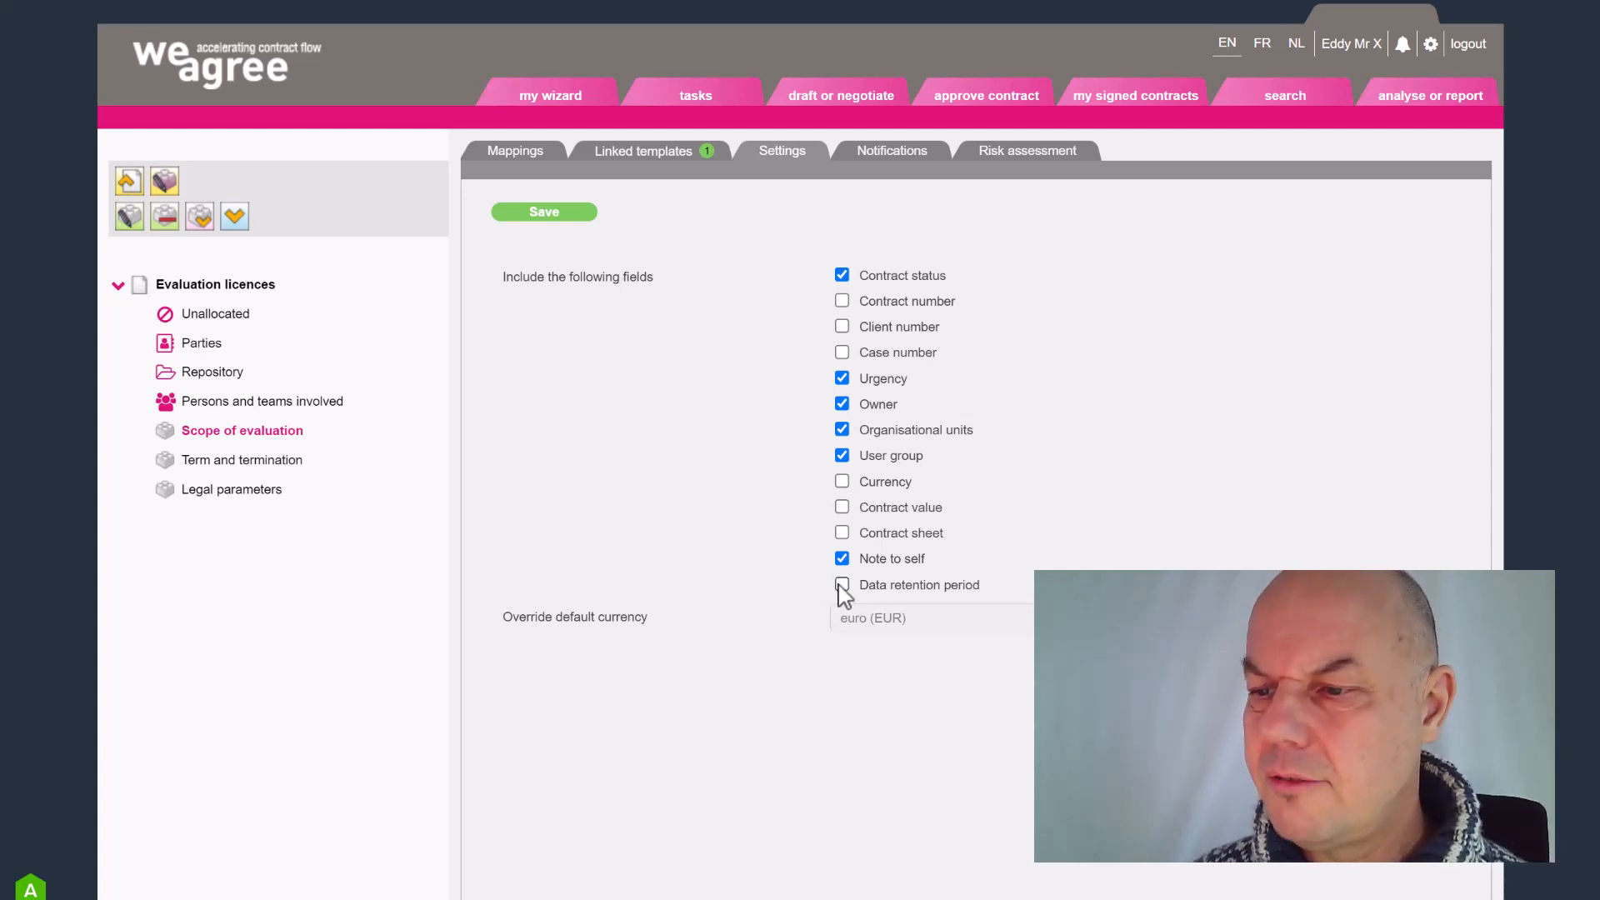
click(546, 213)
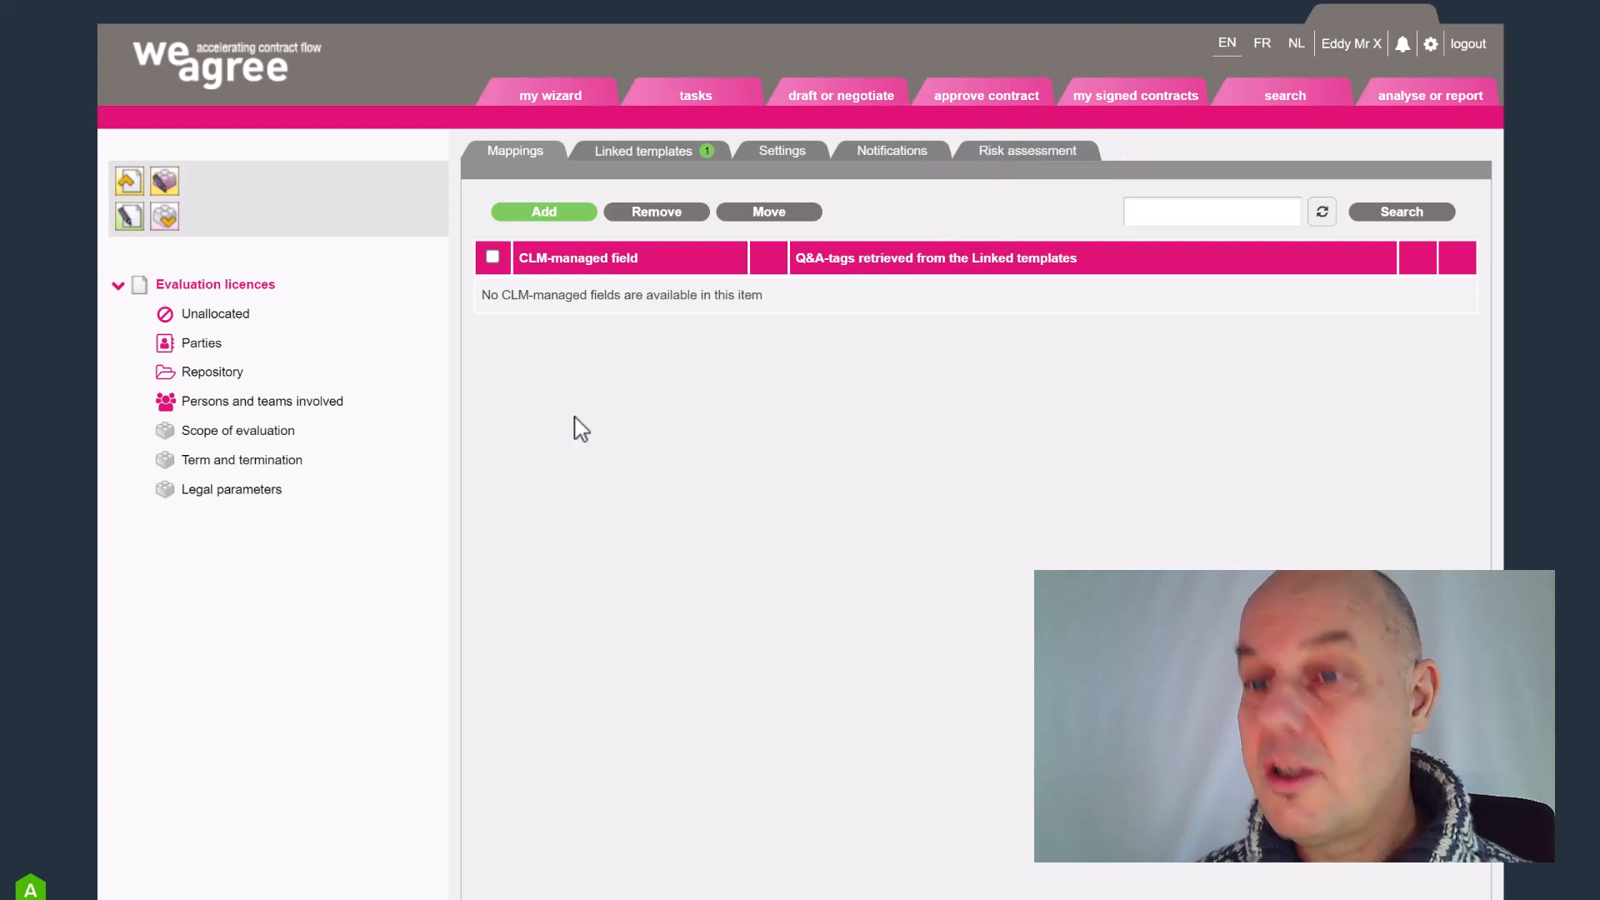
- Review the Term and termination mappings, including the licence period answer options and the automatic extensions and other licence period explanations
click(227, 461)
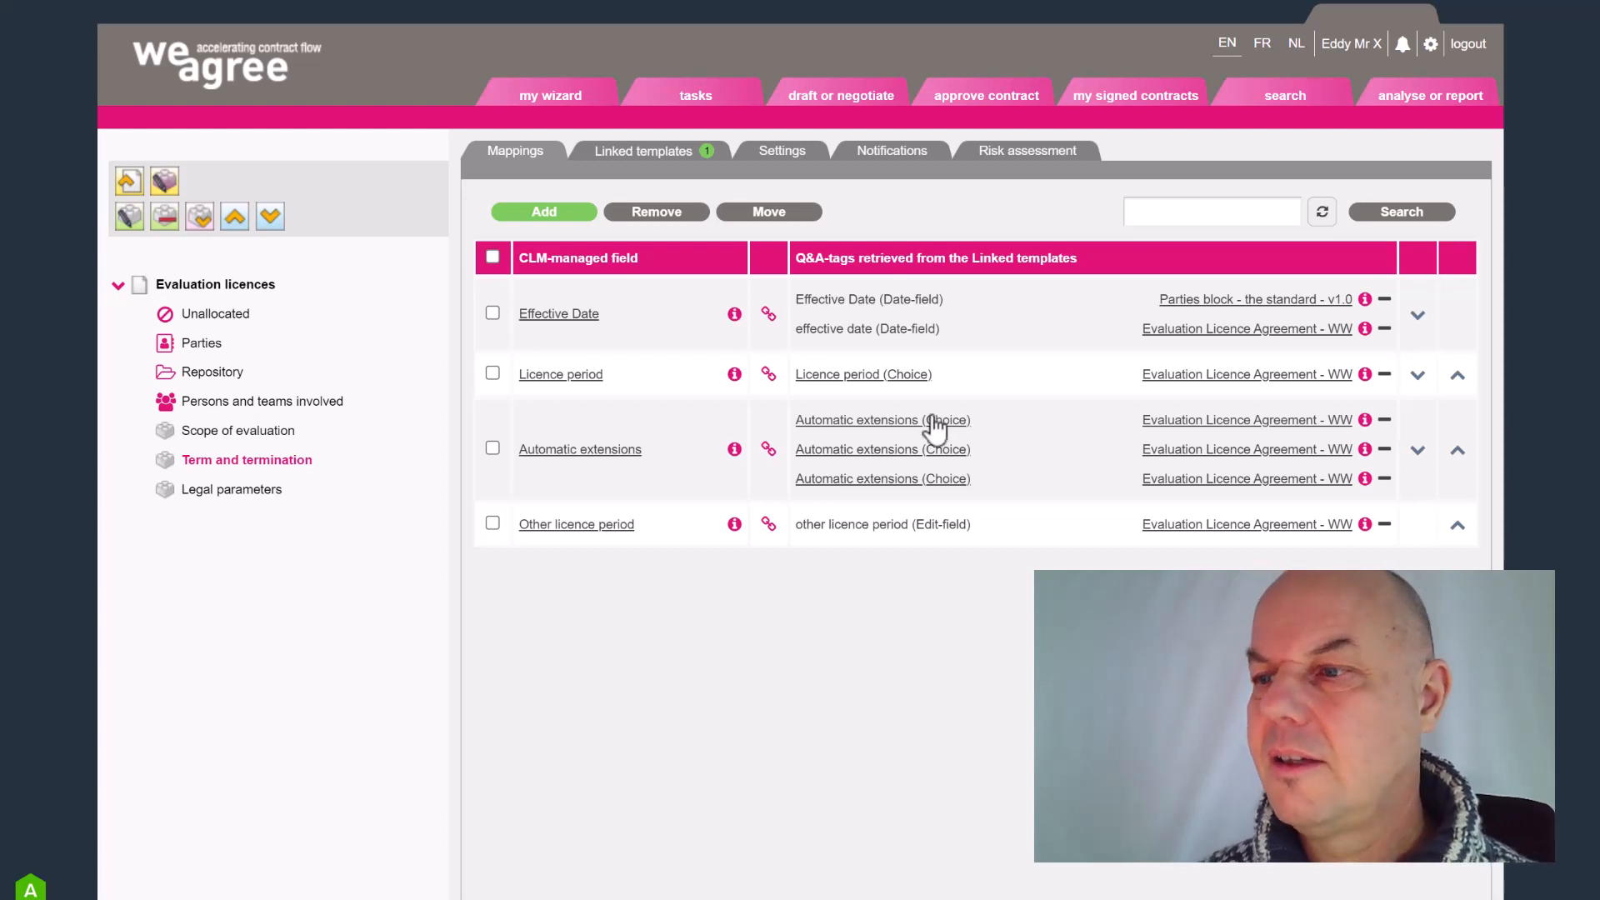
mouse_move(894, 431)
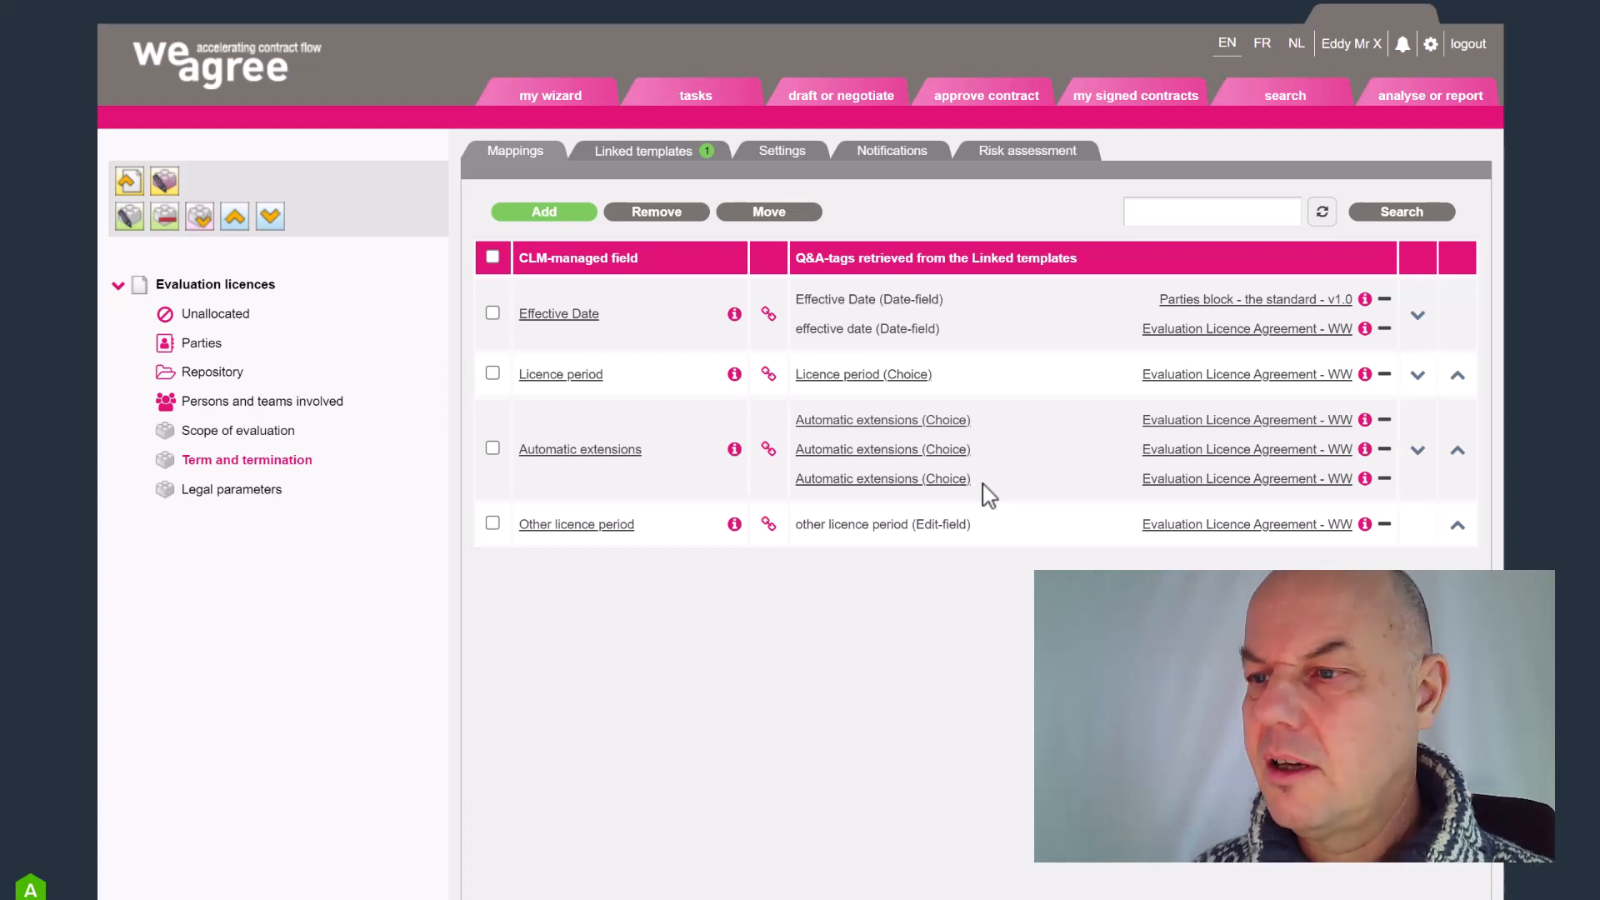
mouse_move(779, 385)
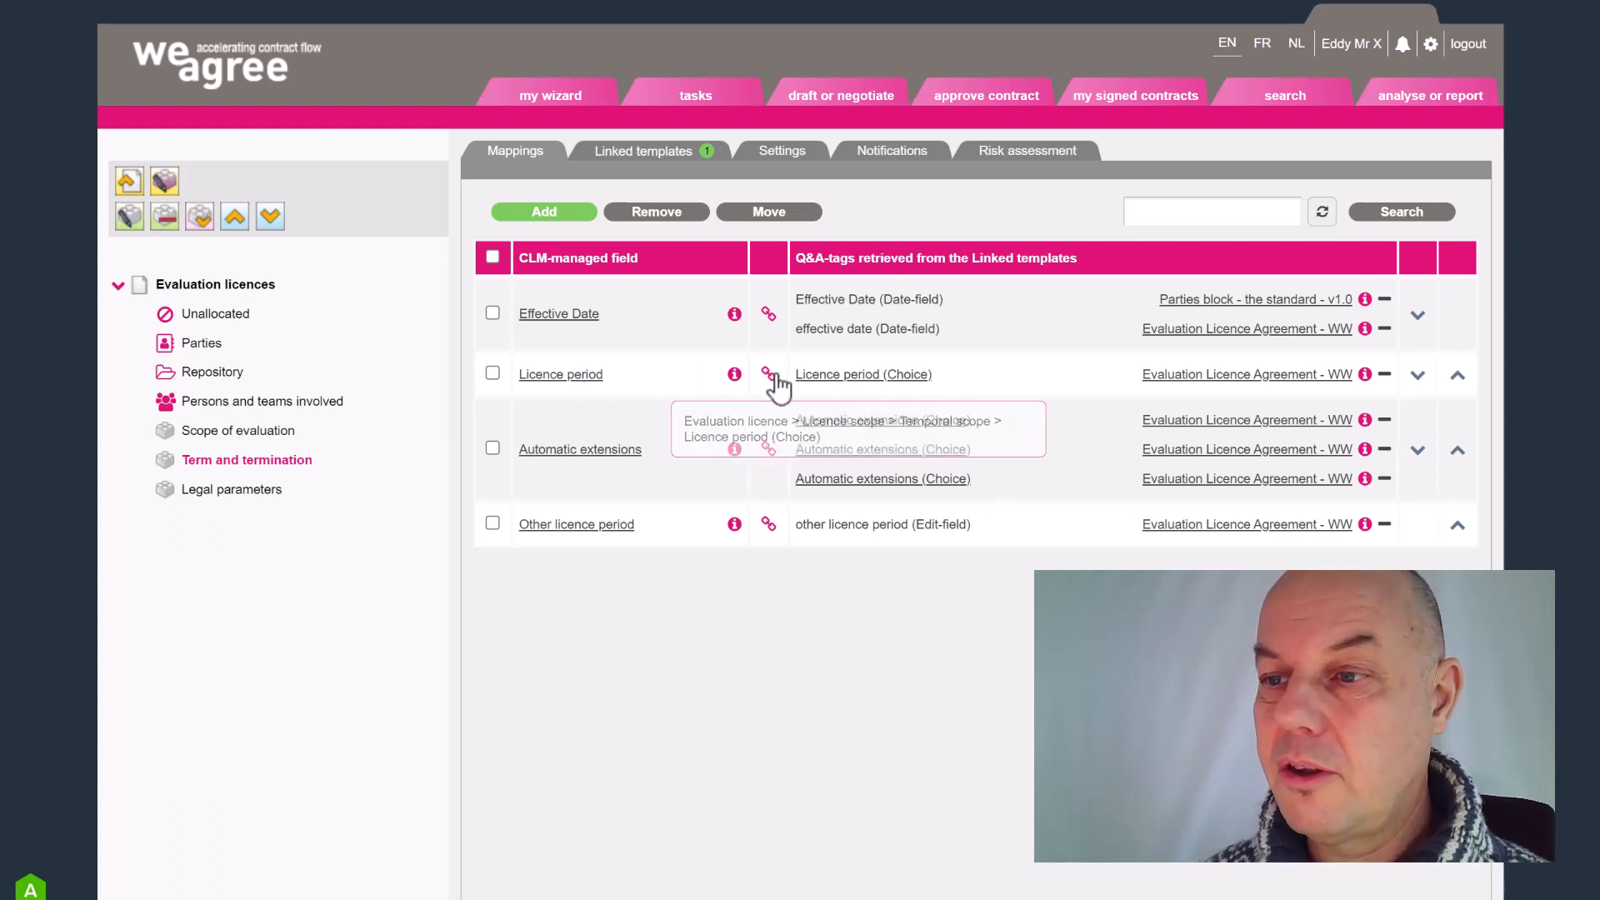
click(823, 376)
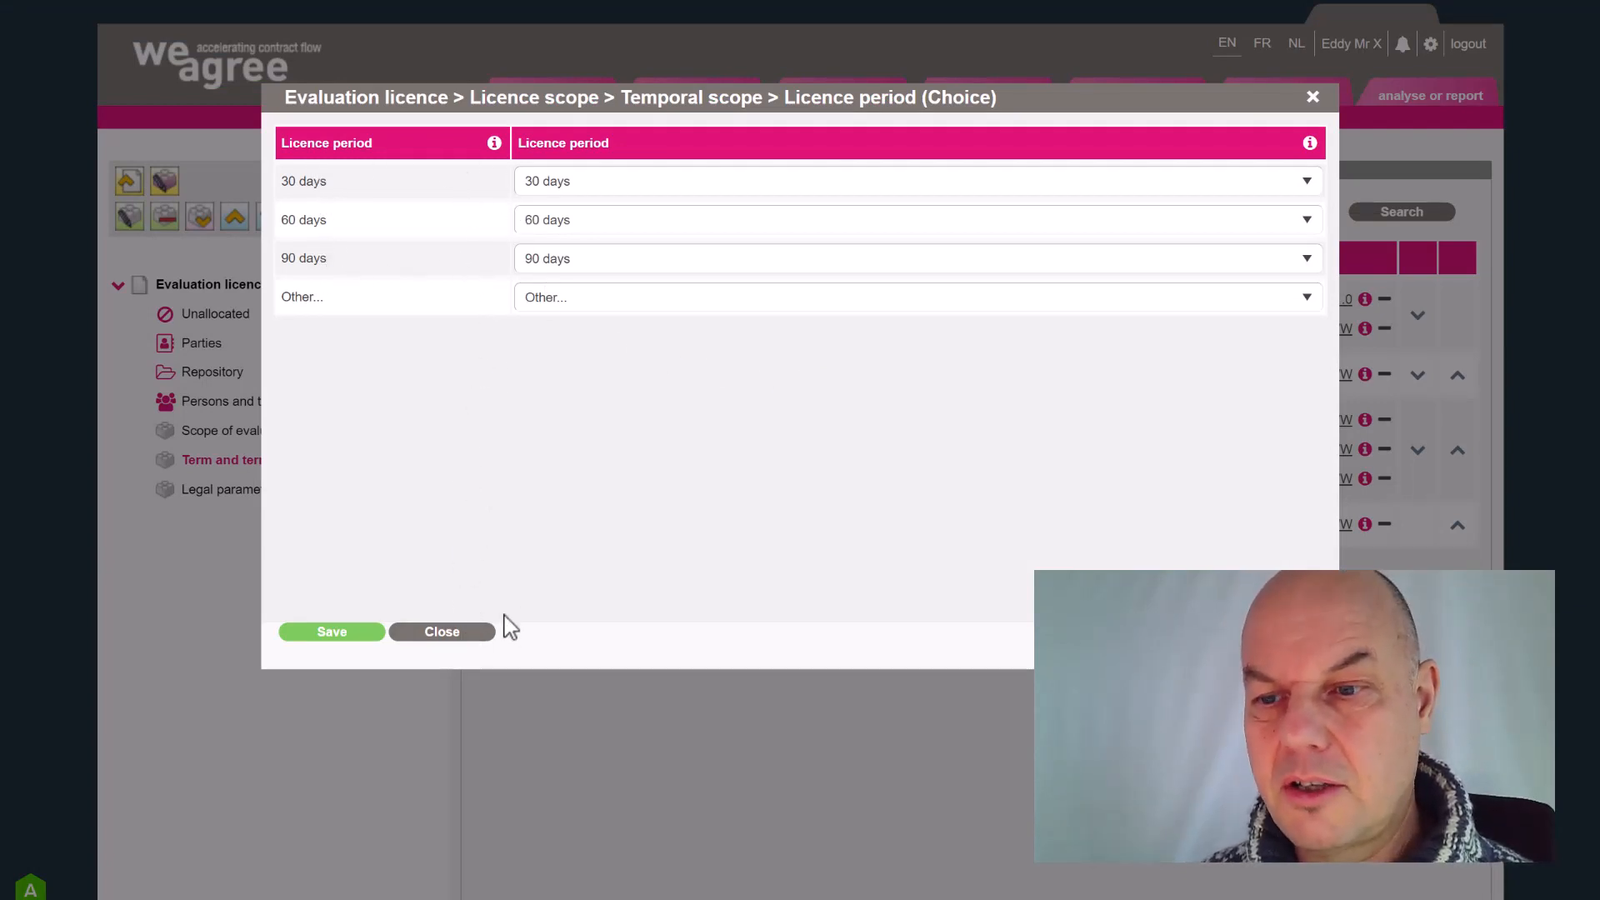
click(444, 635)
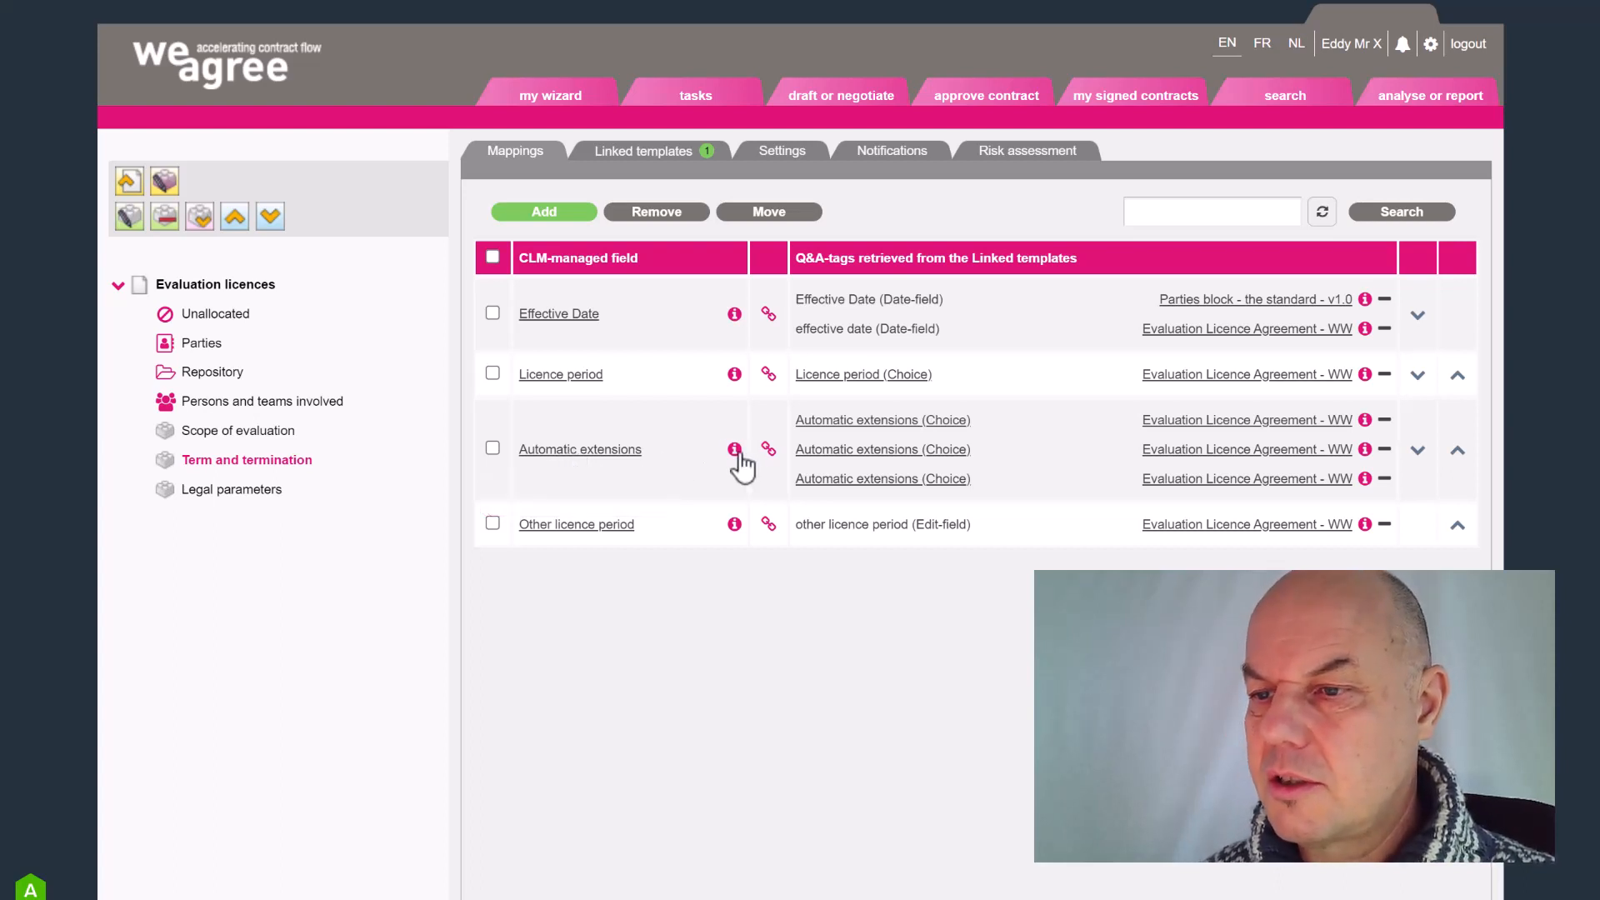
mouse_move(735, 453)
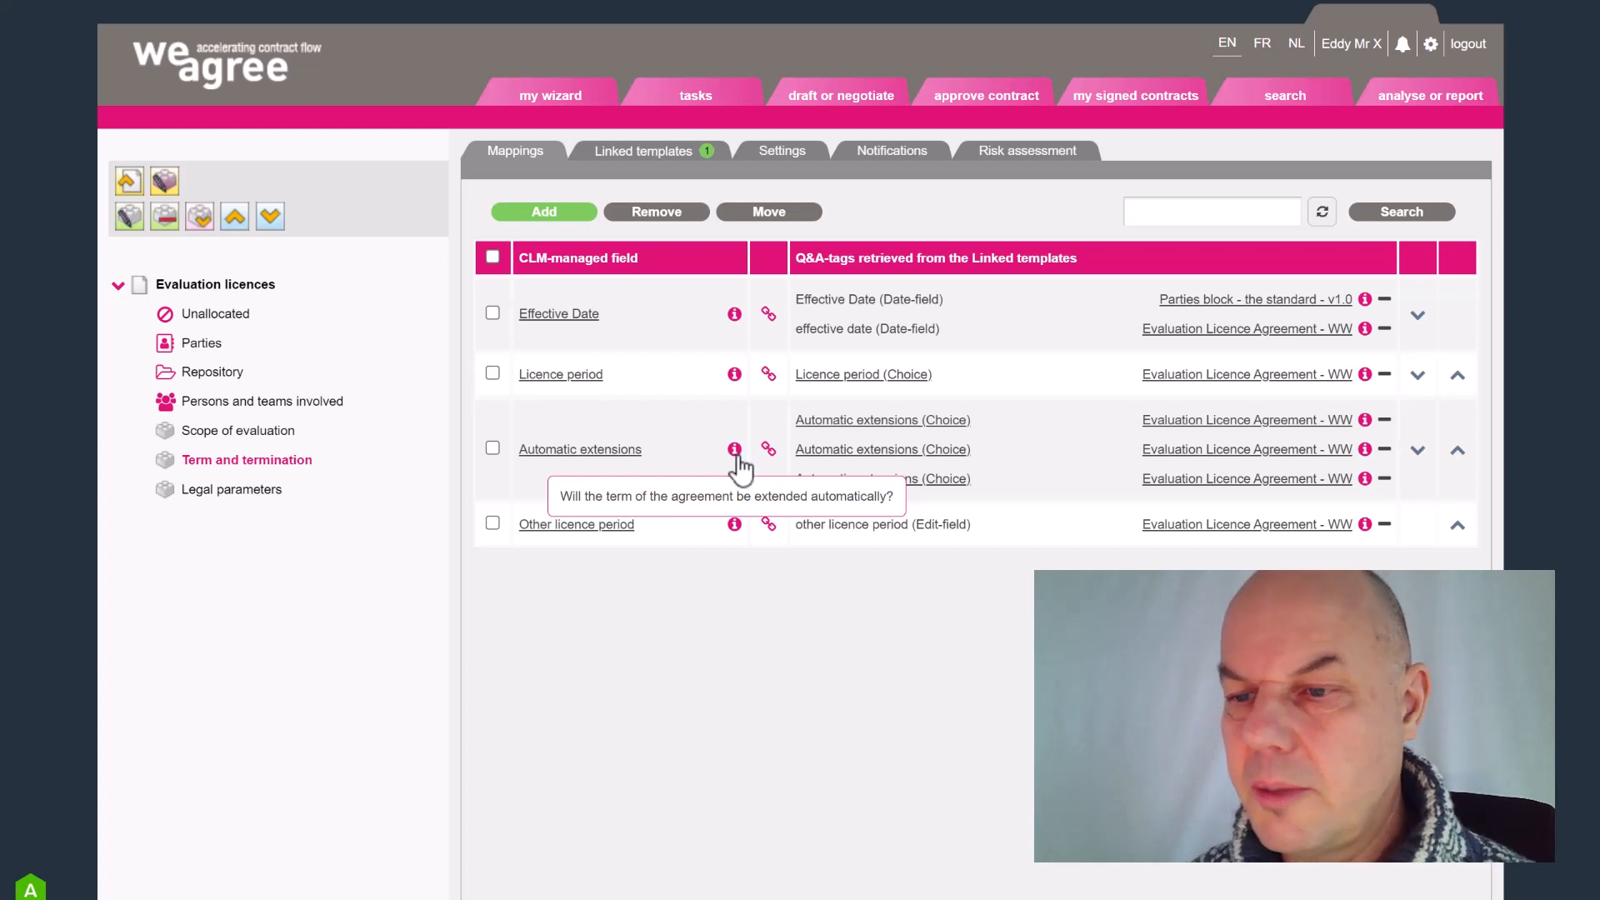
mouse_move(734, 527)
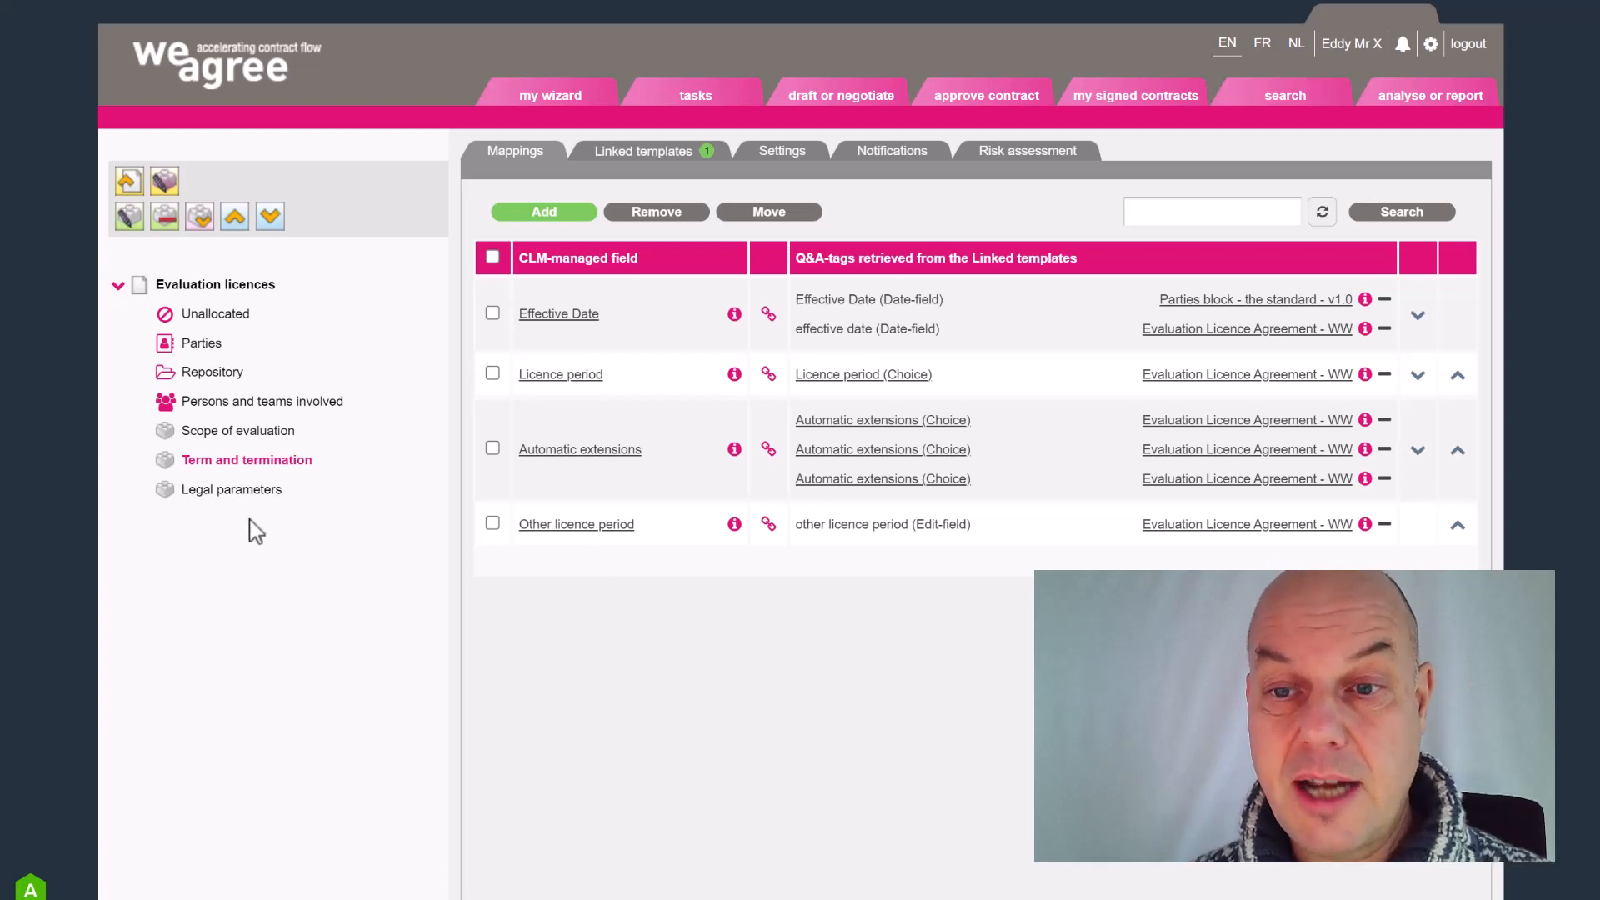
- In Legal parameters, map the Included answer of the Restrictions and ownership clause inclusion to Included
click(222, 493)
click(842, 300)
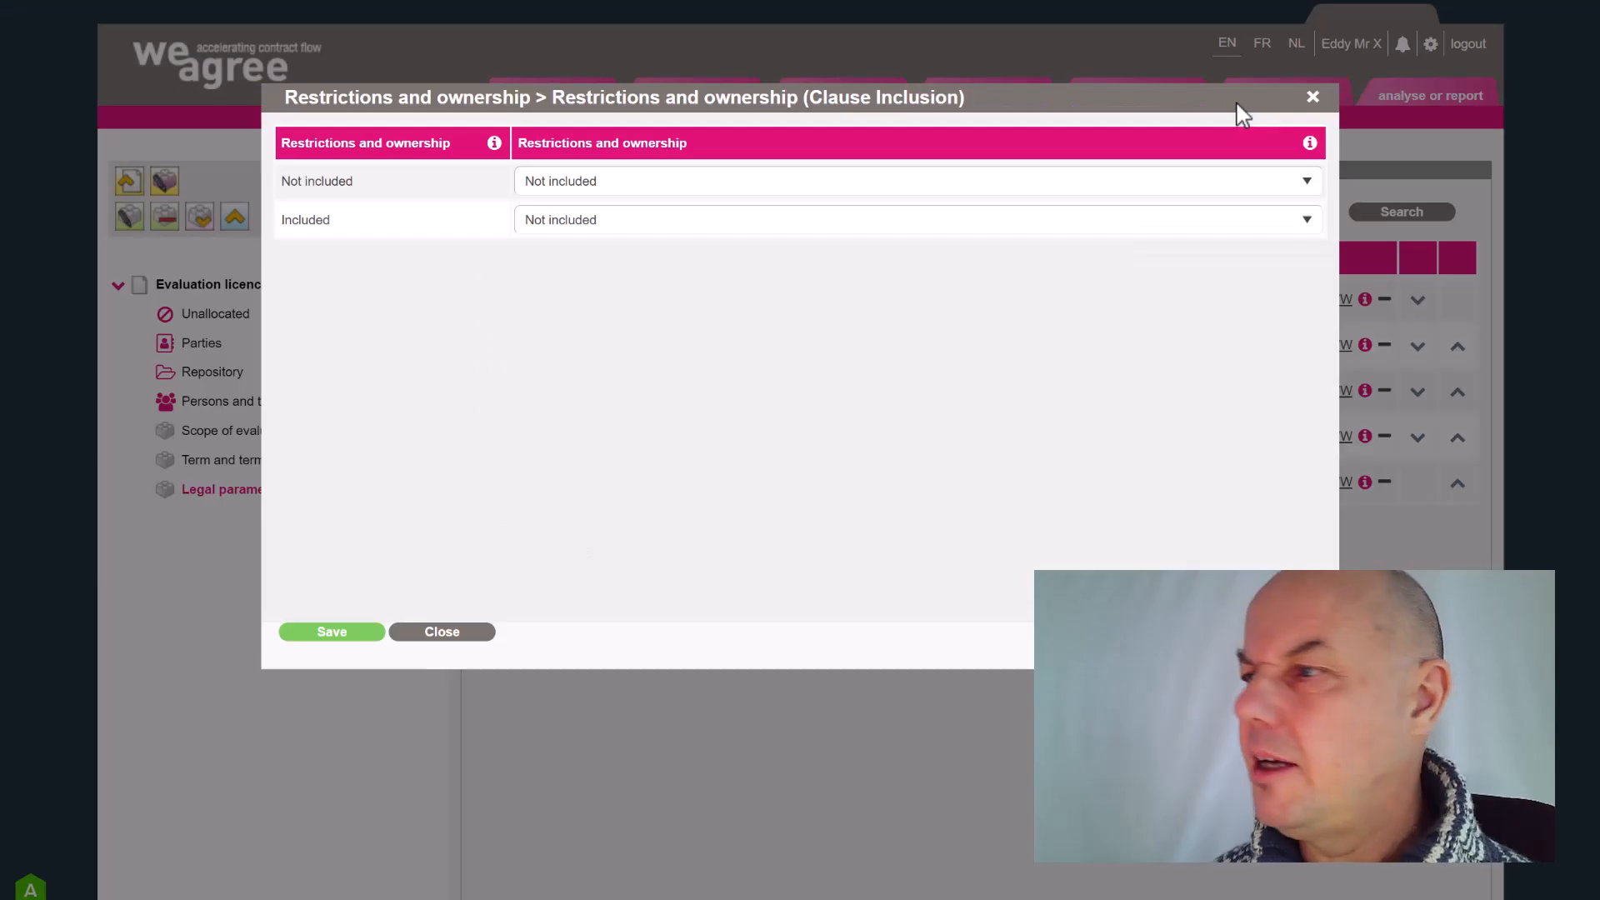
click(1307, 100)
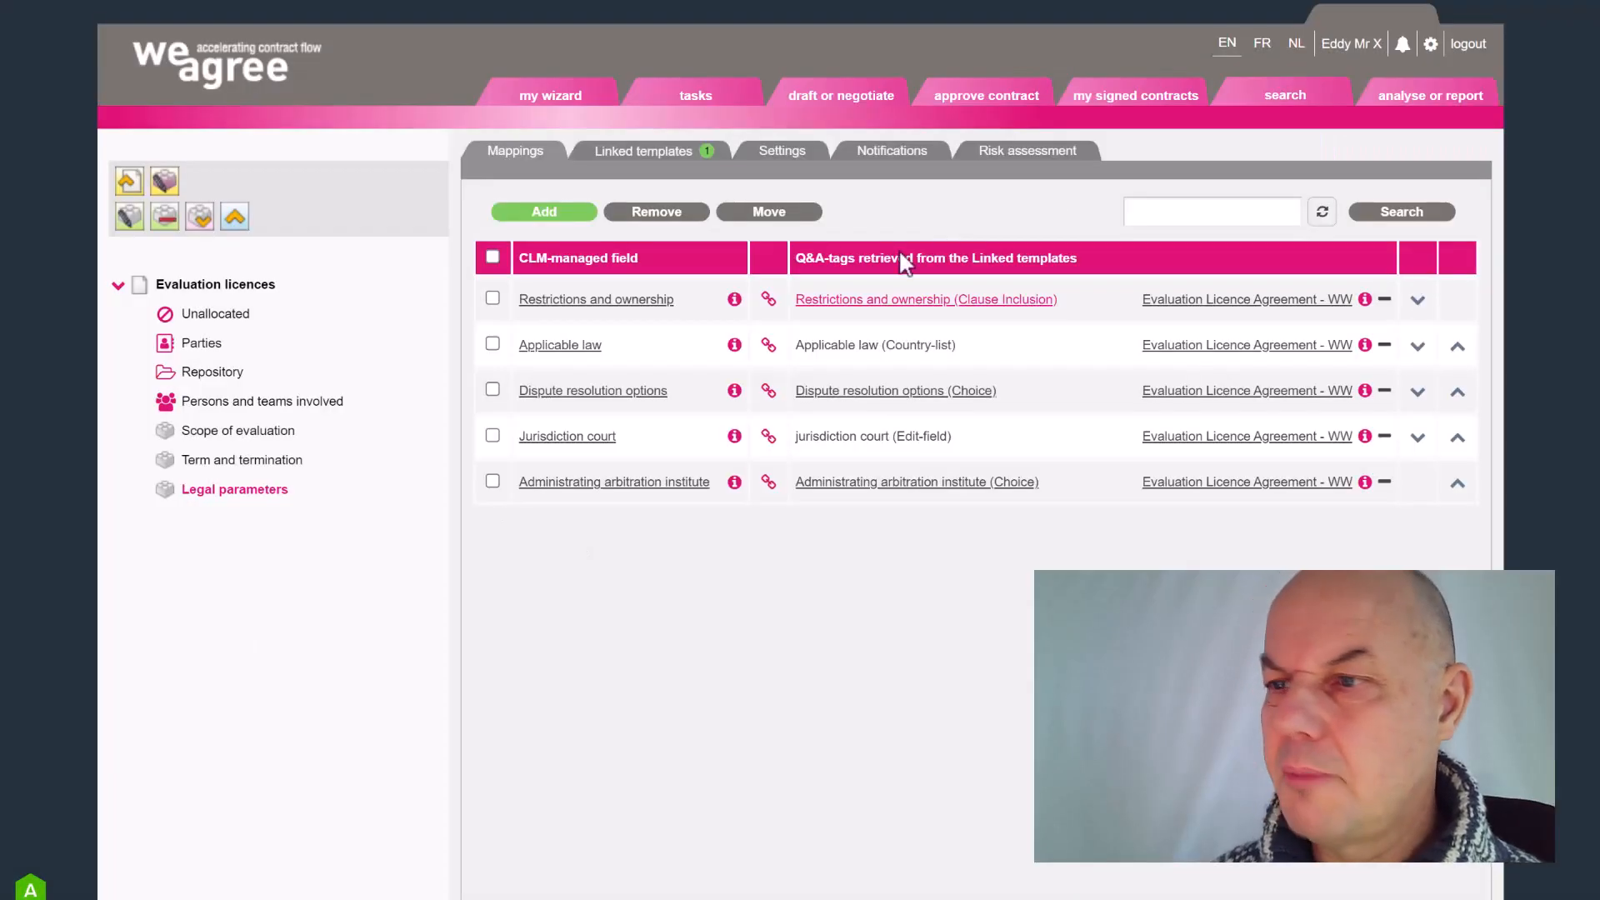
click(855, 302)
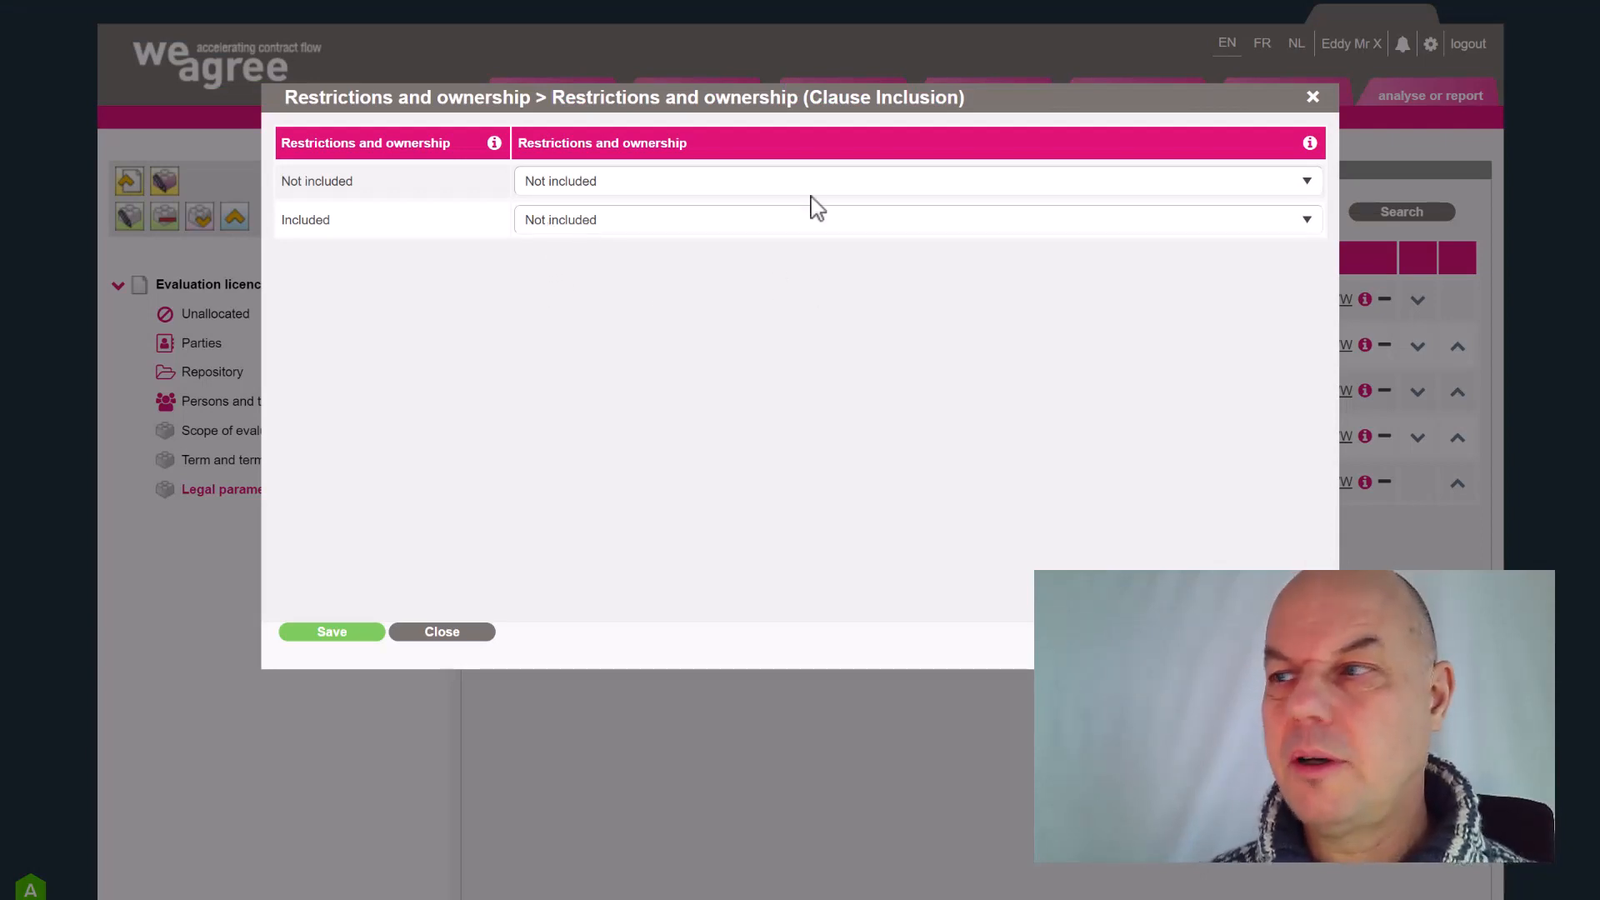
click(536, 225)
click(536, 259)
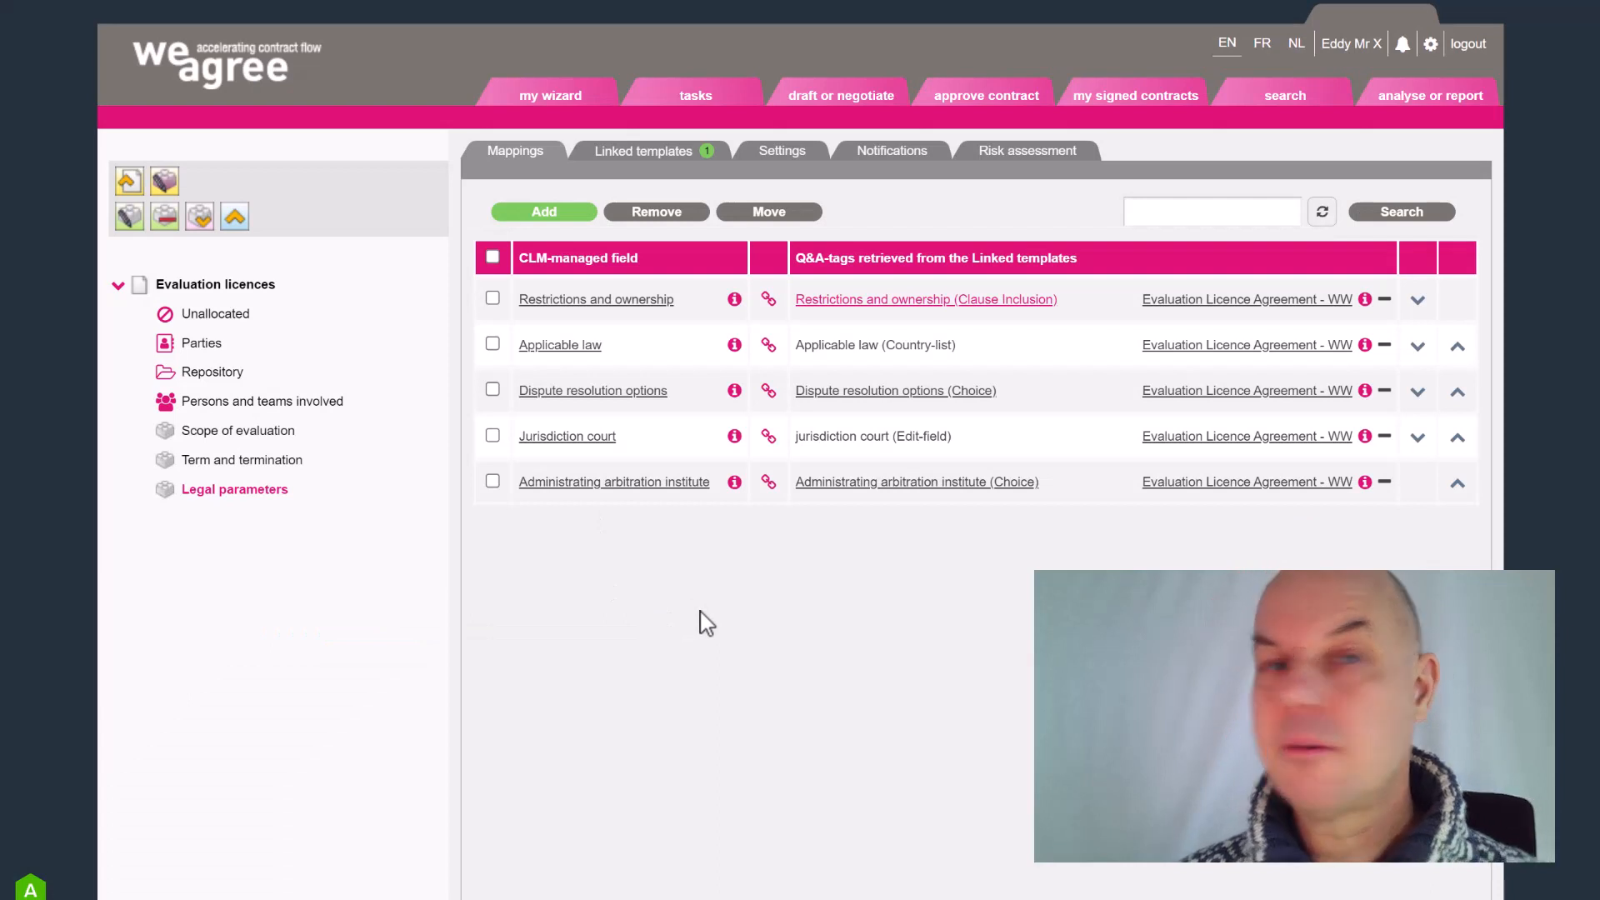
- Start moving the draft contract "Evaluation AI-driven CLM" into contract lifecycle management and accept the warning
click(837, 93)
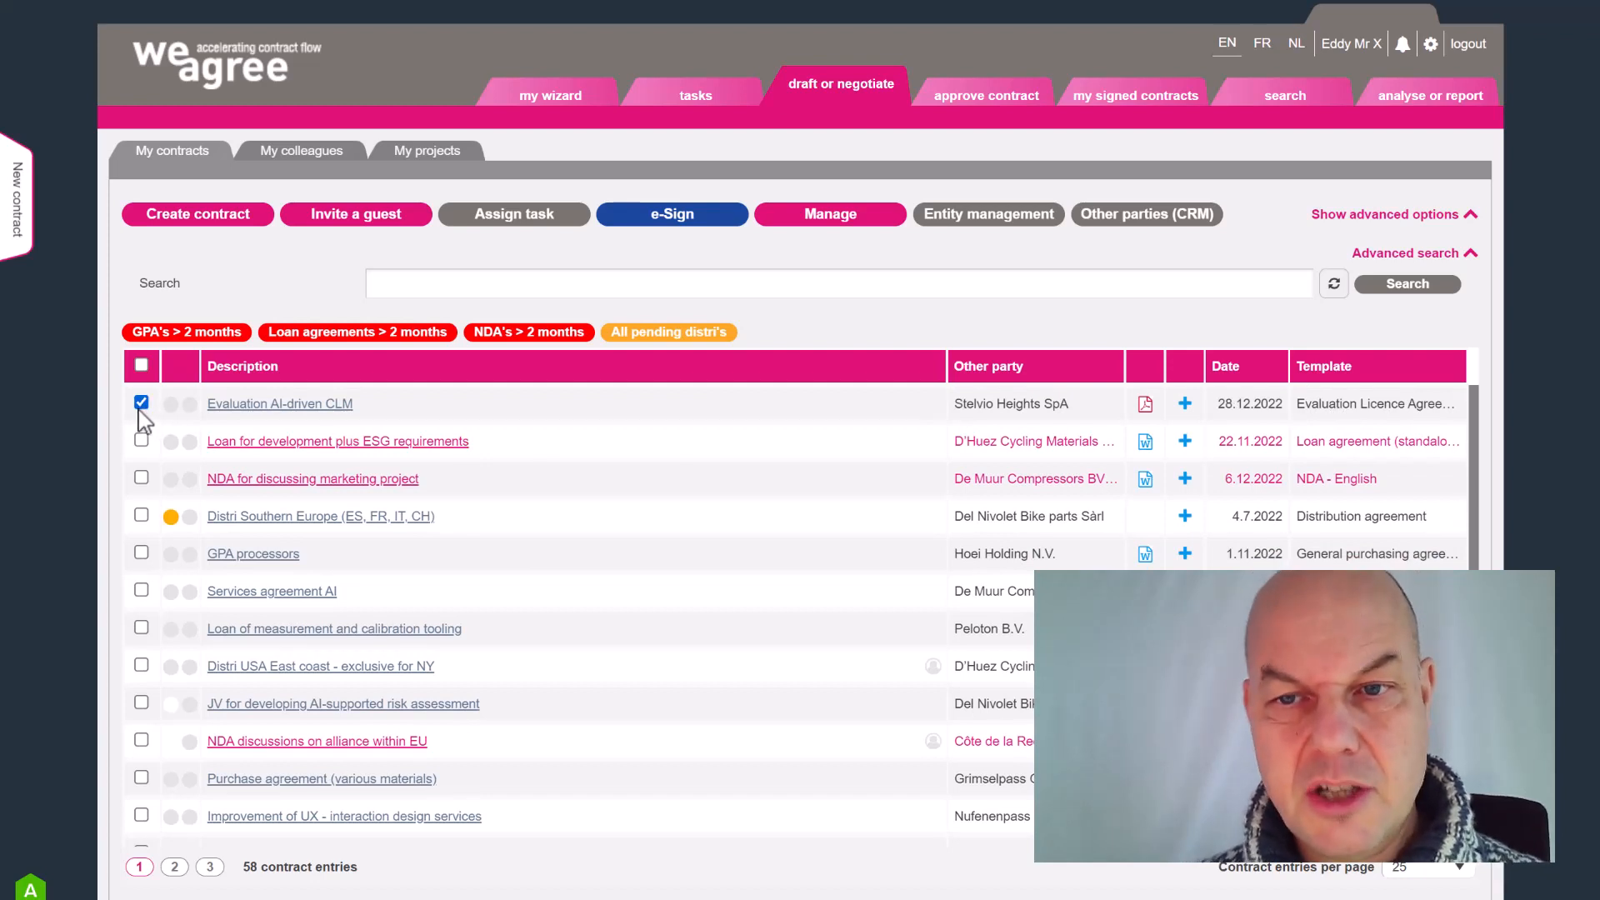
click(829, 221)
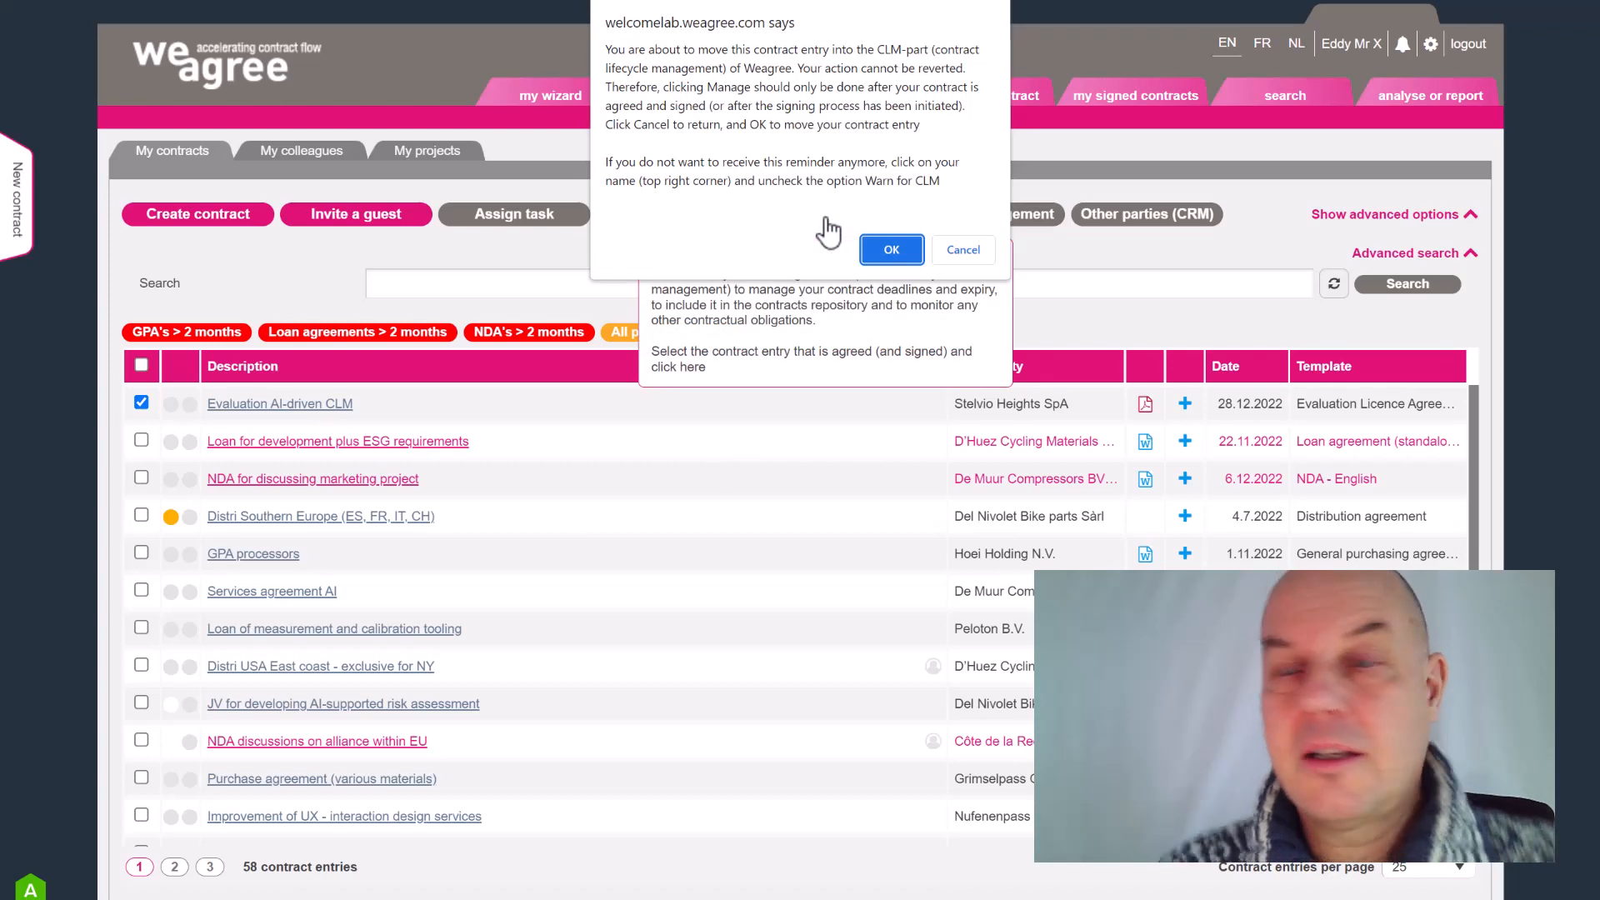
click(889, 255)
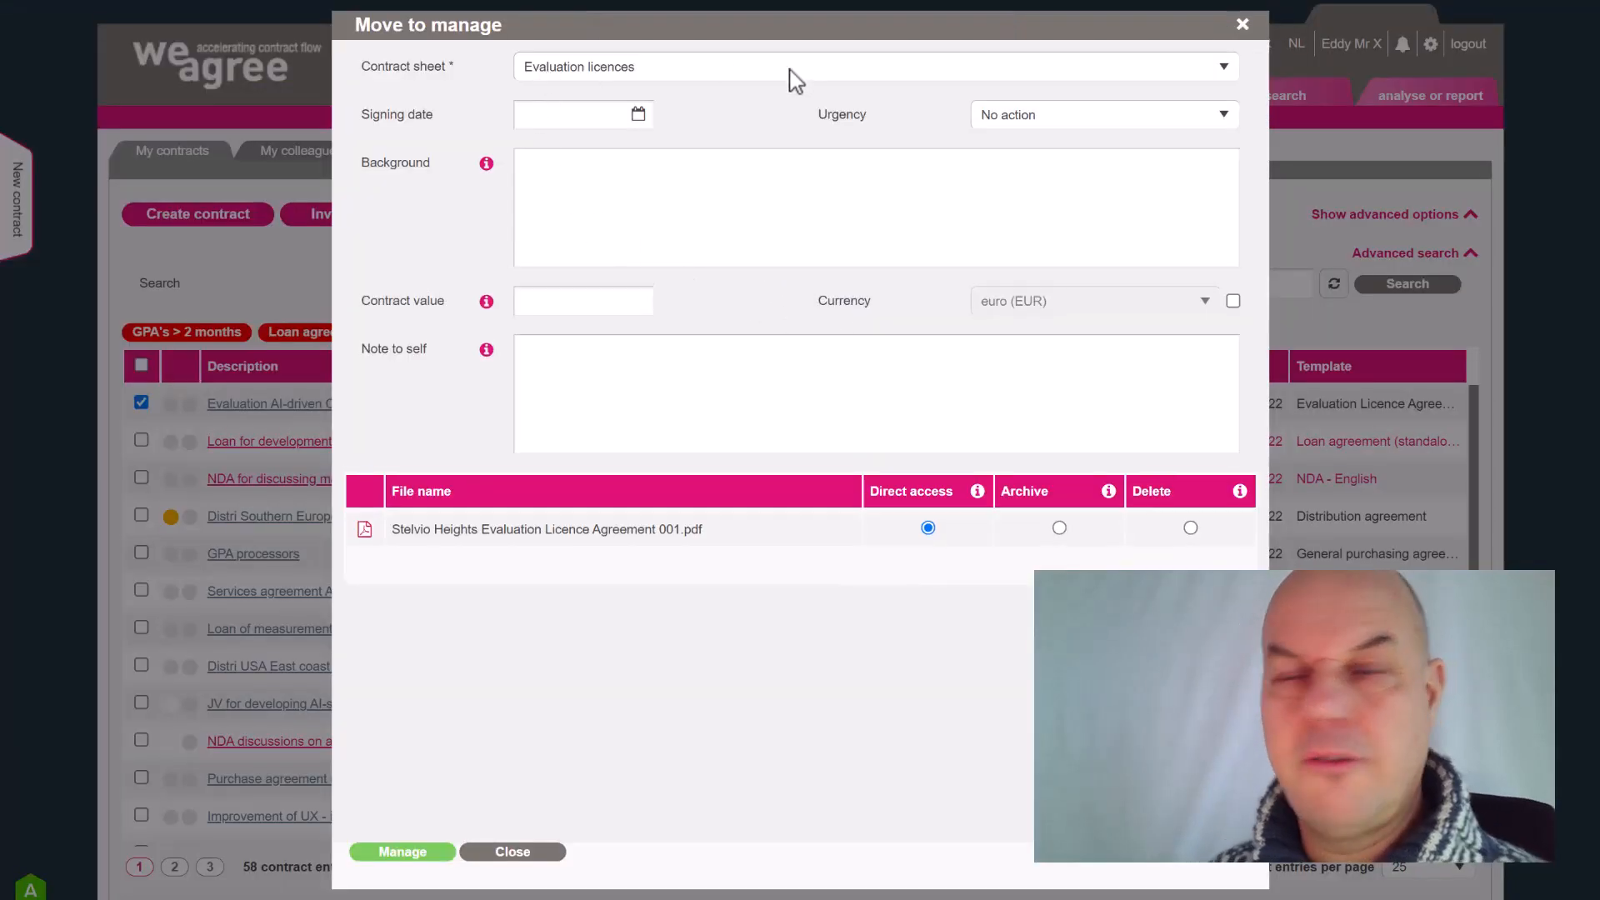
- Set the contract's urgency to Medium prio and its signing date to 12/29/2022
click(1015, 123)
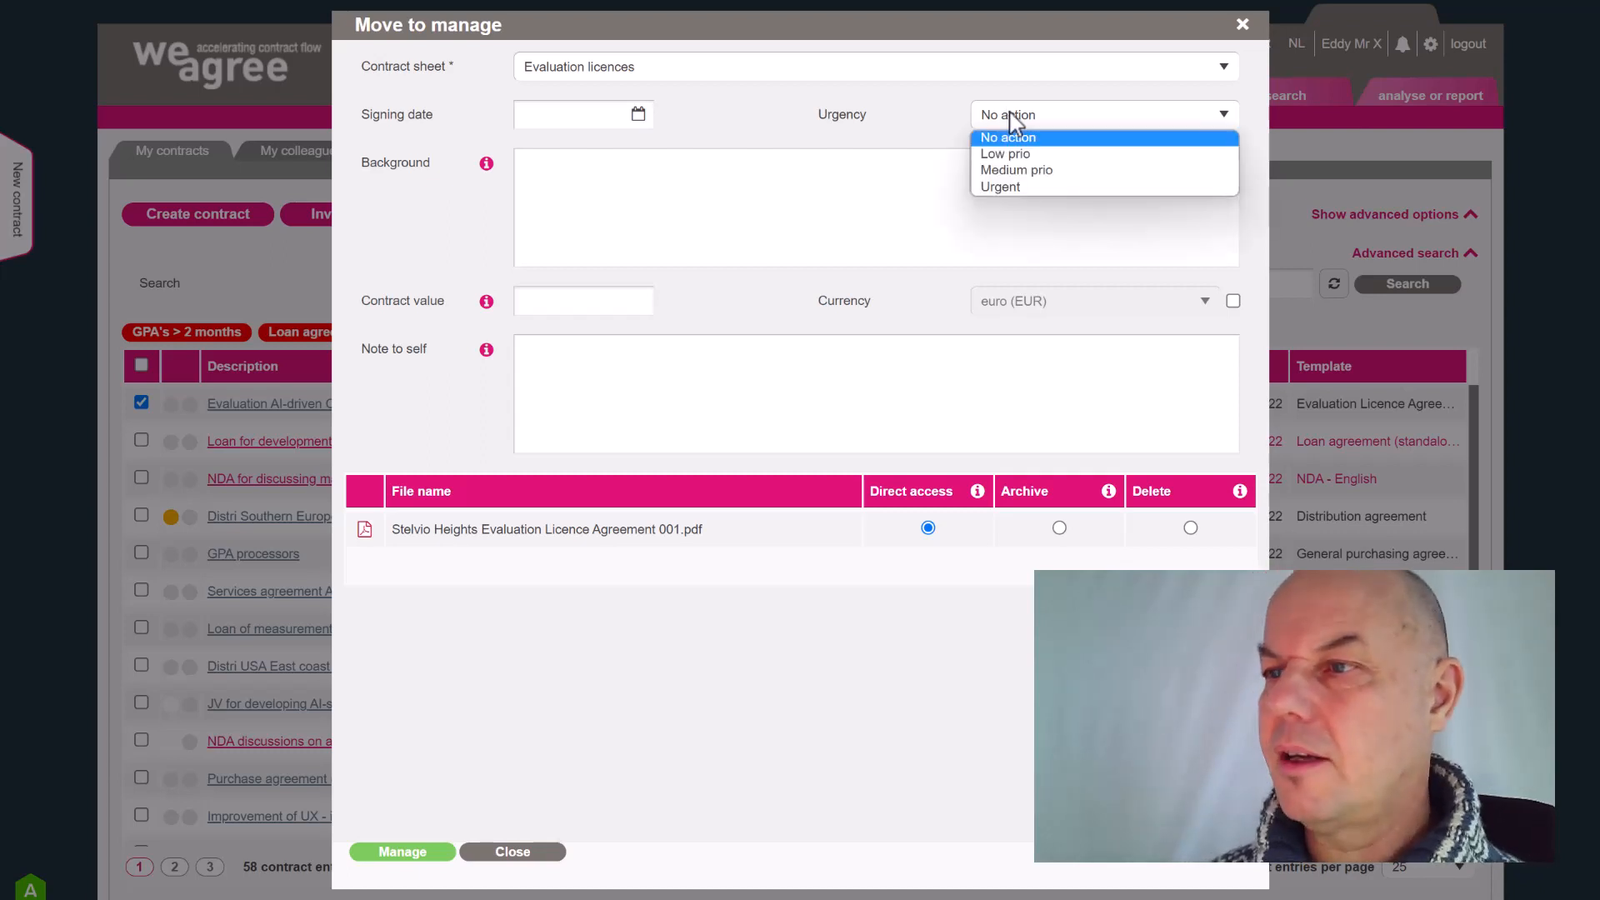
click(1012, 171)
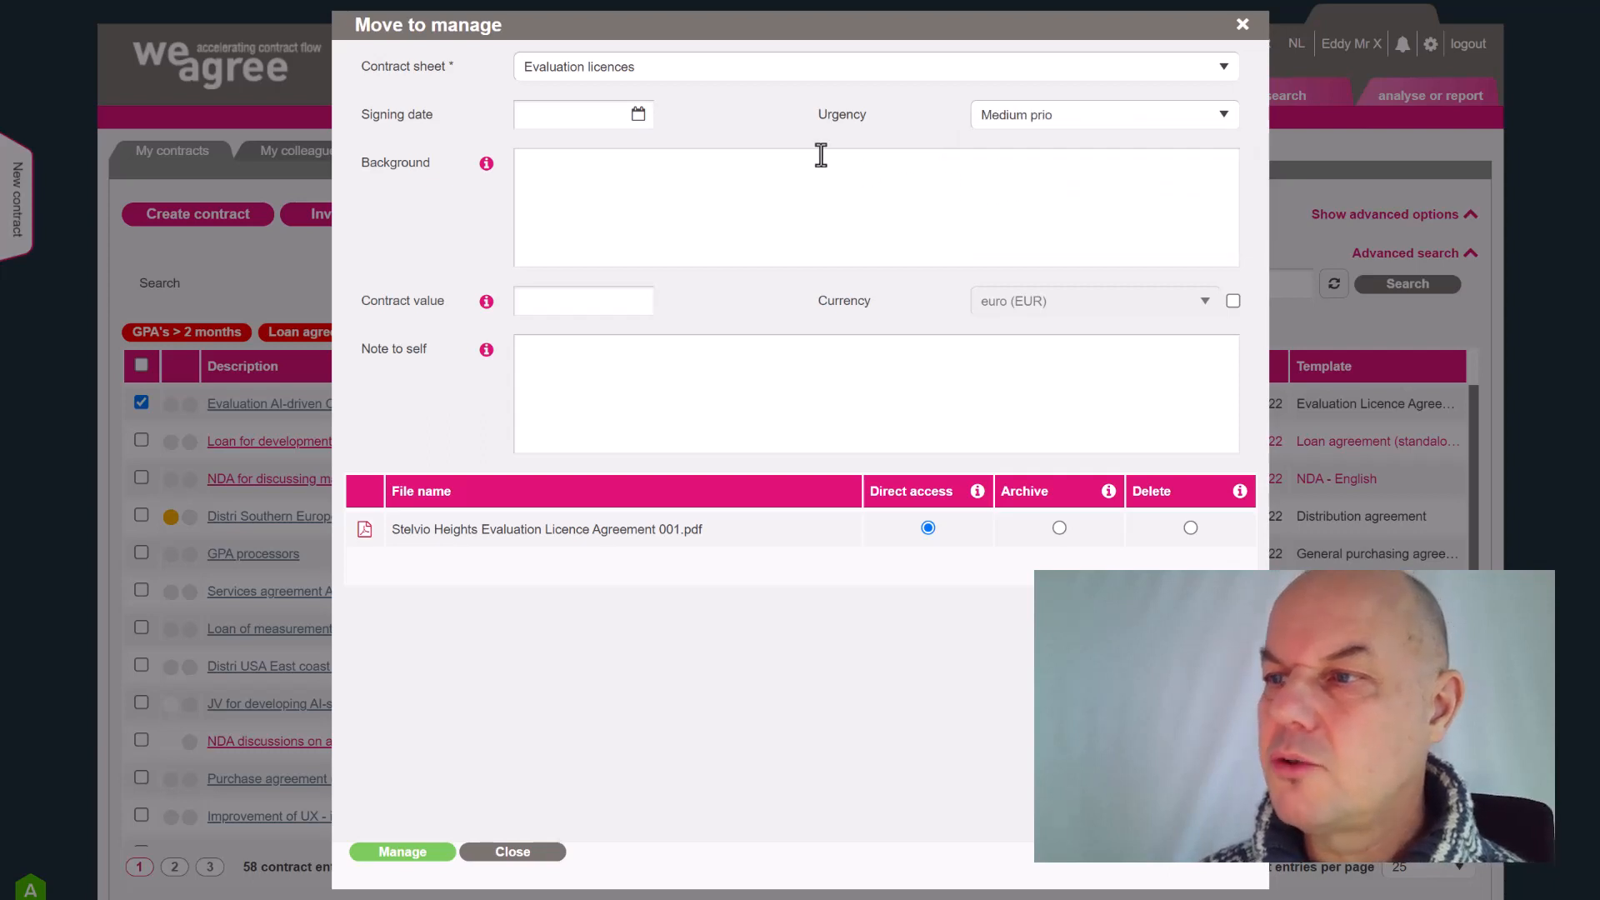
click(538, 121)
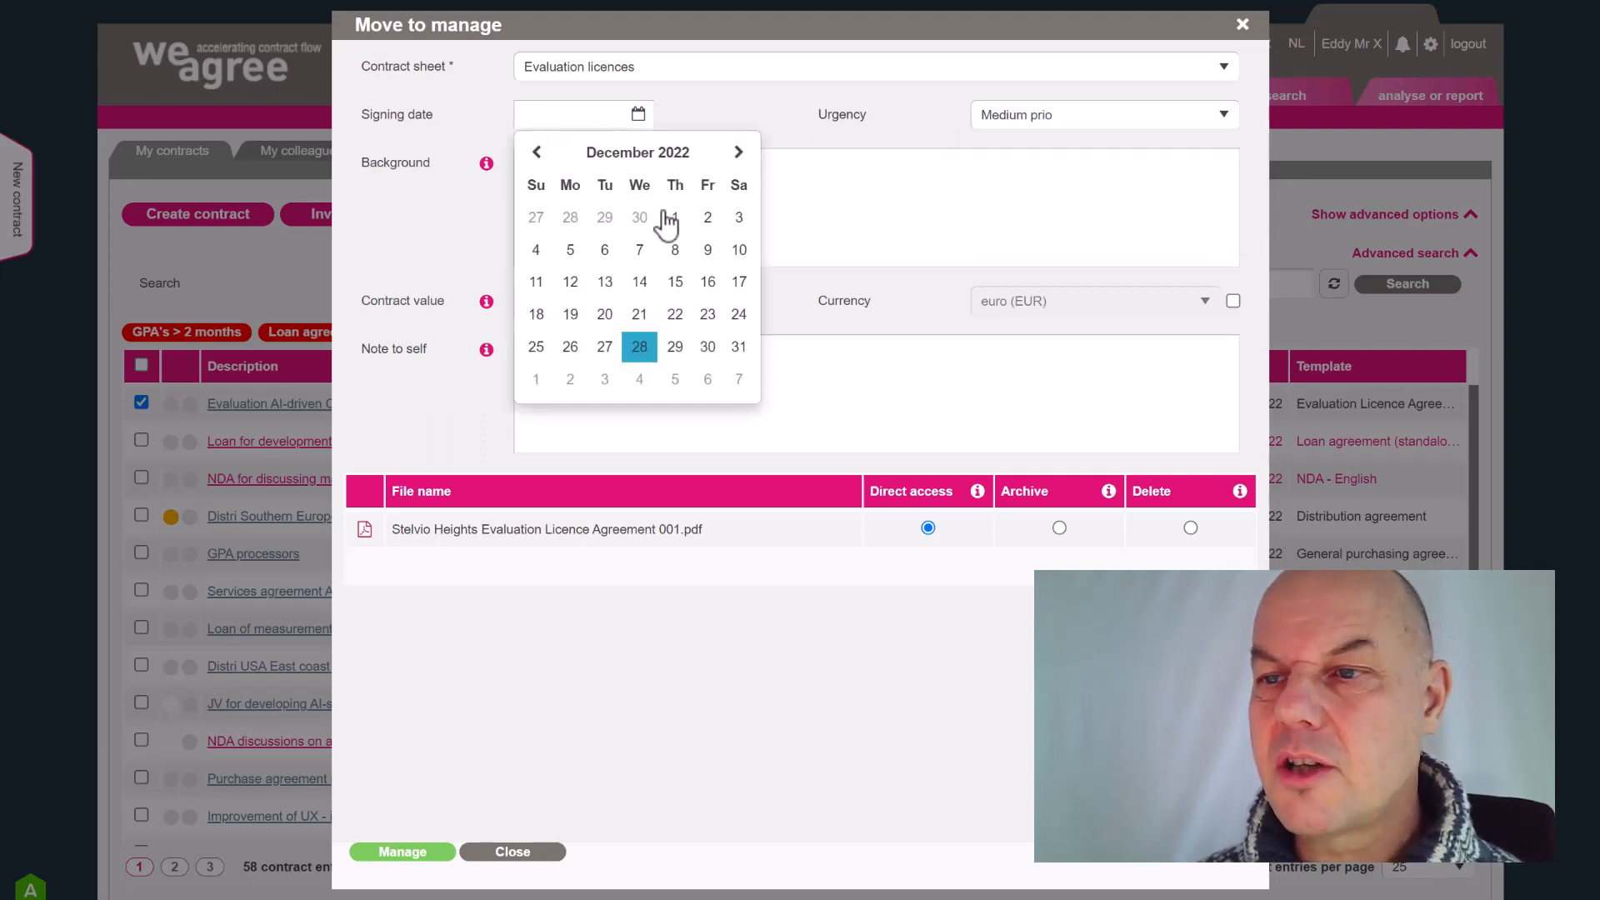
click(674, 348)
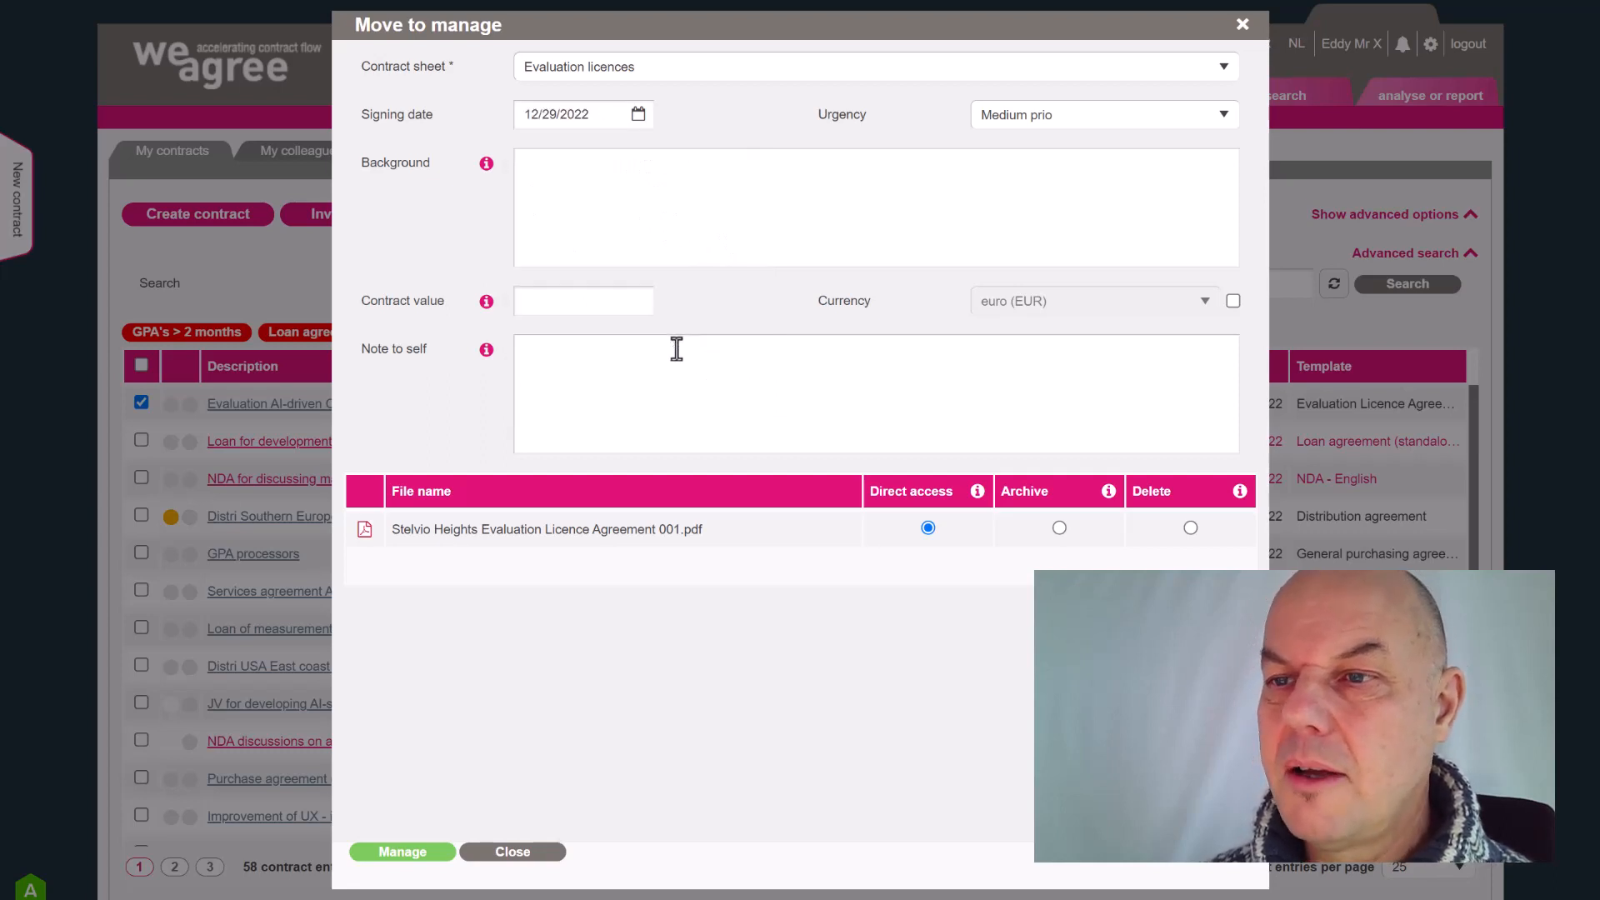
- Add the background "Evaluation of our technology." and note "Plan the admin training sessions, as well as the kick off meeting", and move the contract to management
click(607, 196)
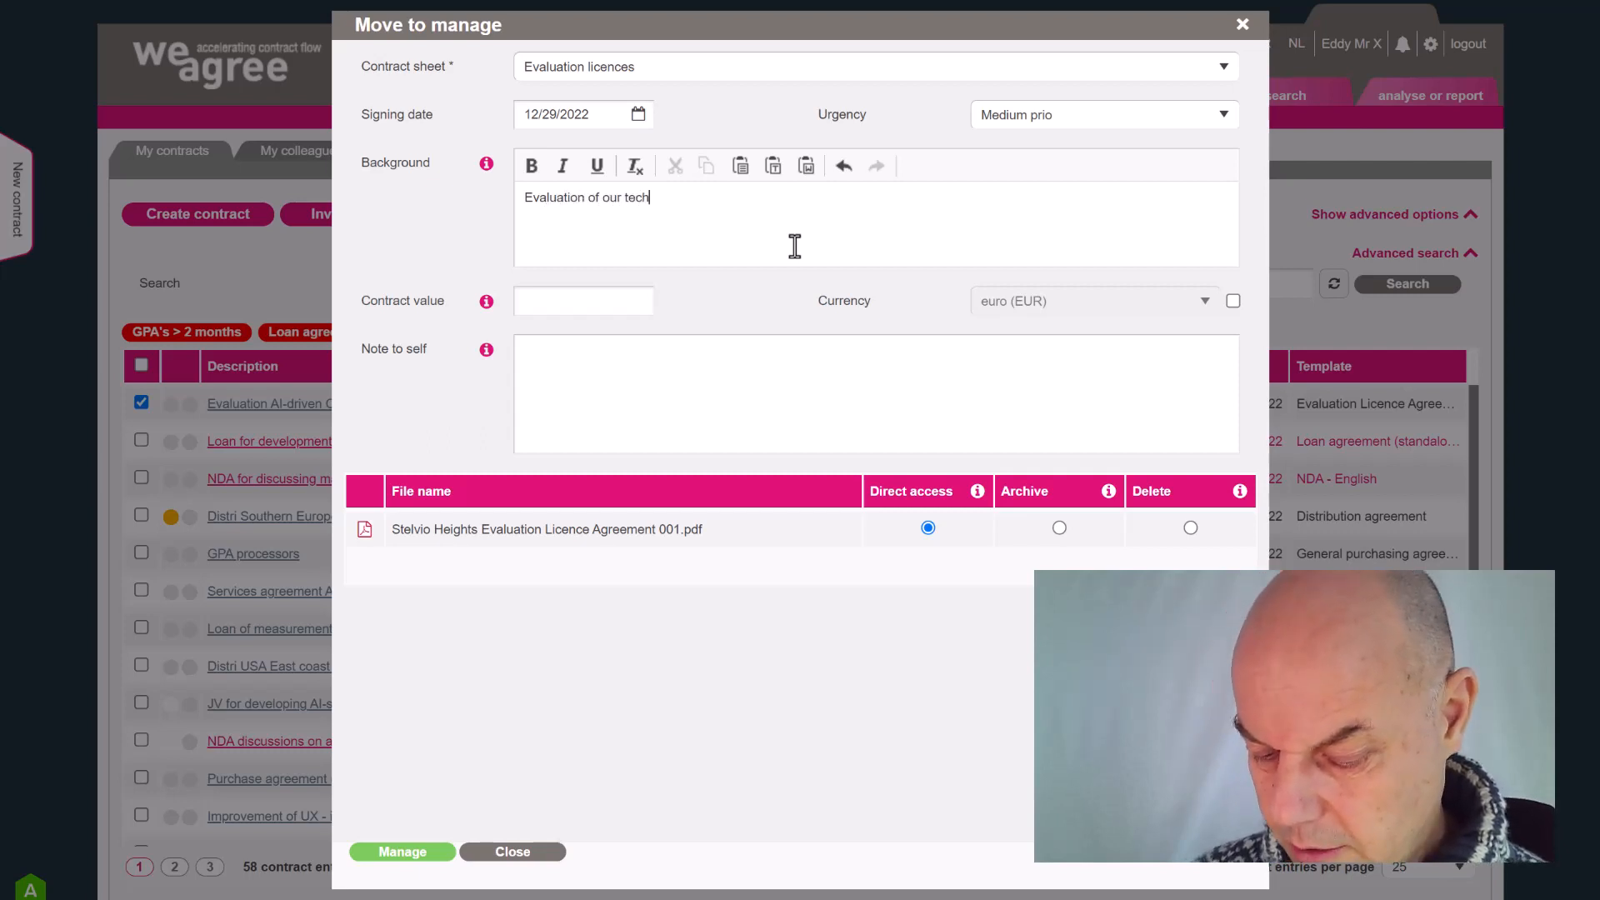
text(Evaluation of our technology.)
click(583, 310)
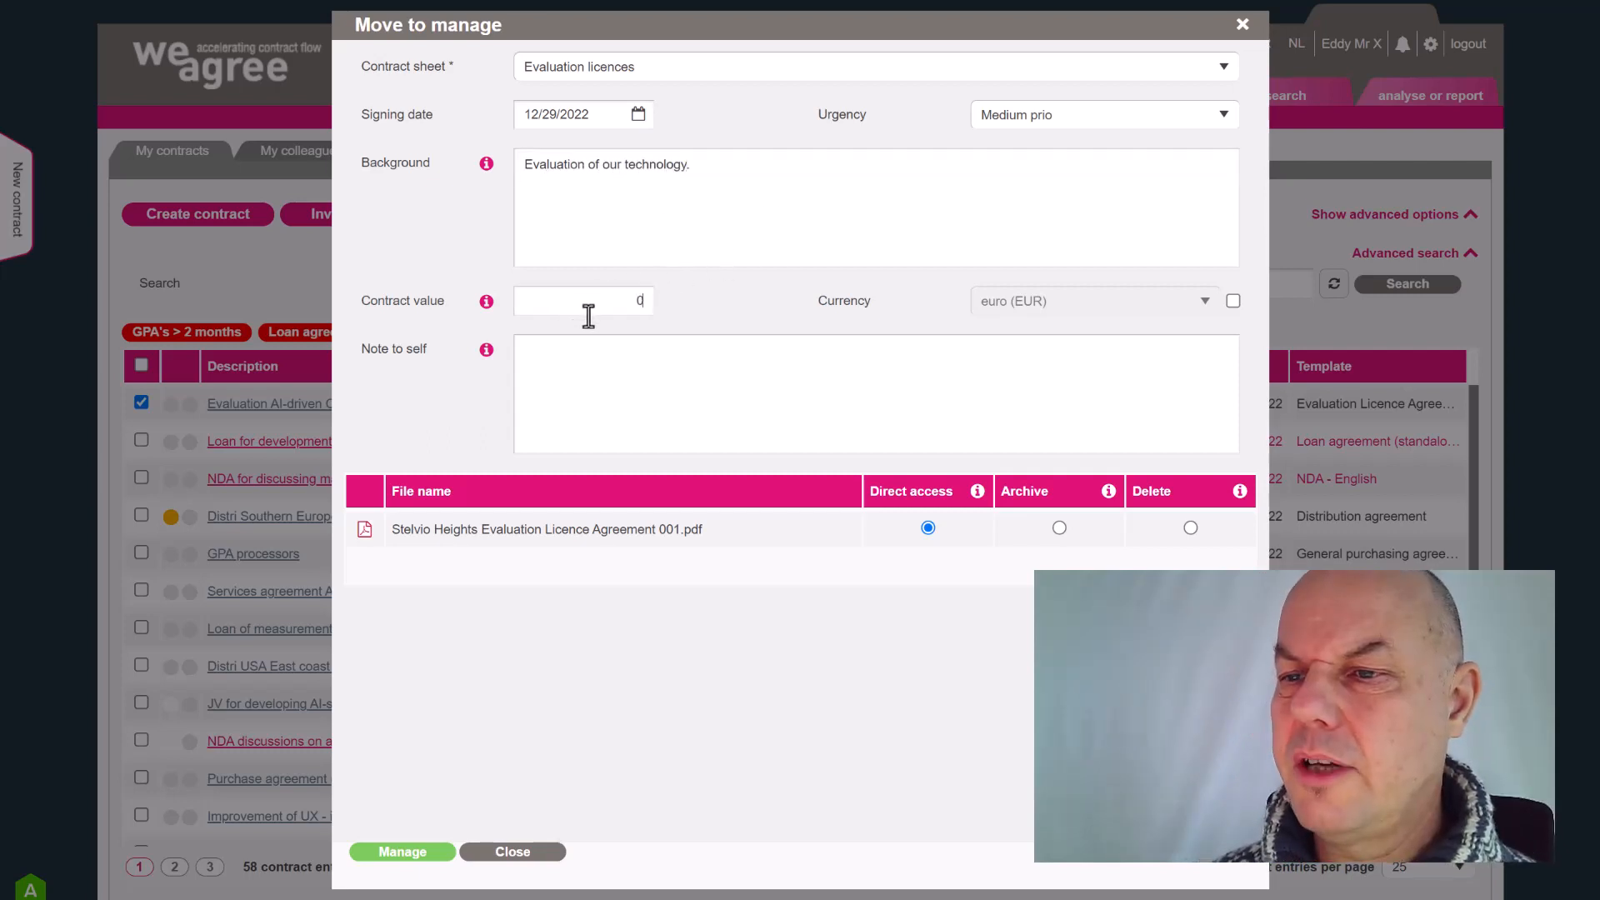
click(590, 402)
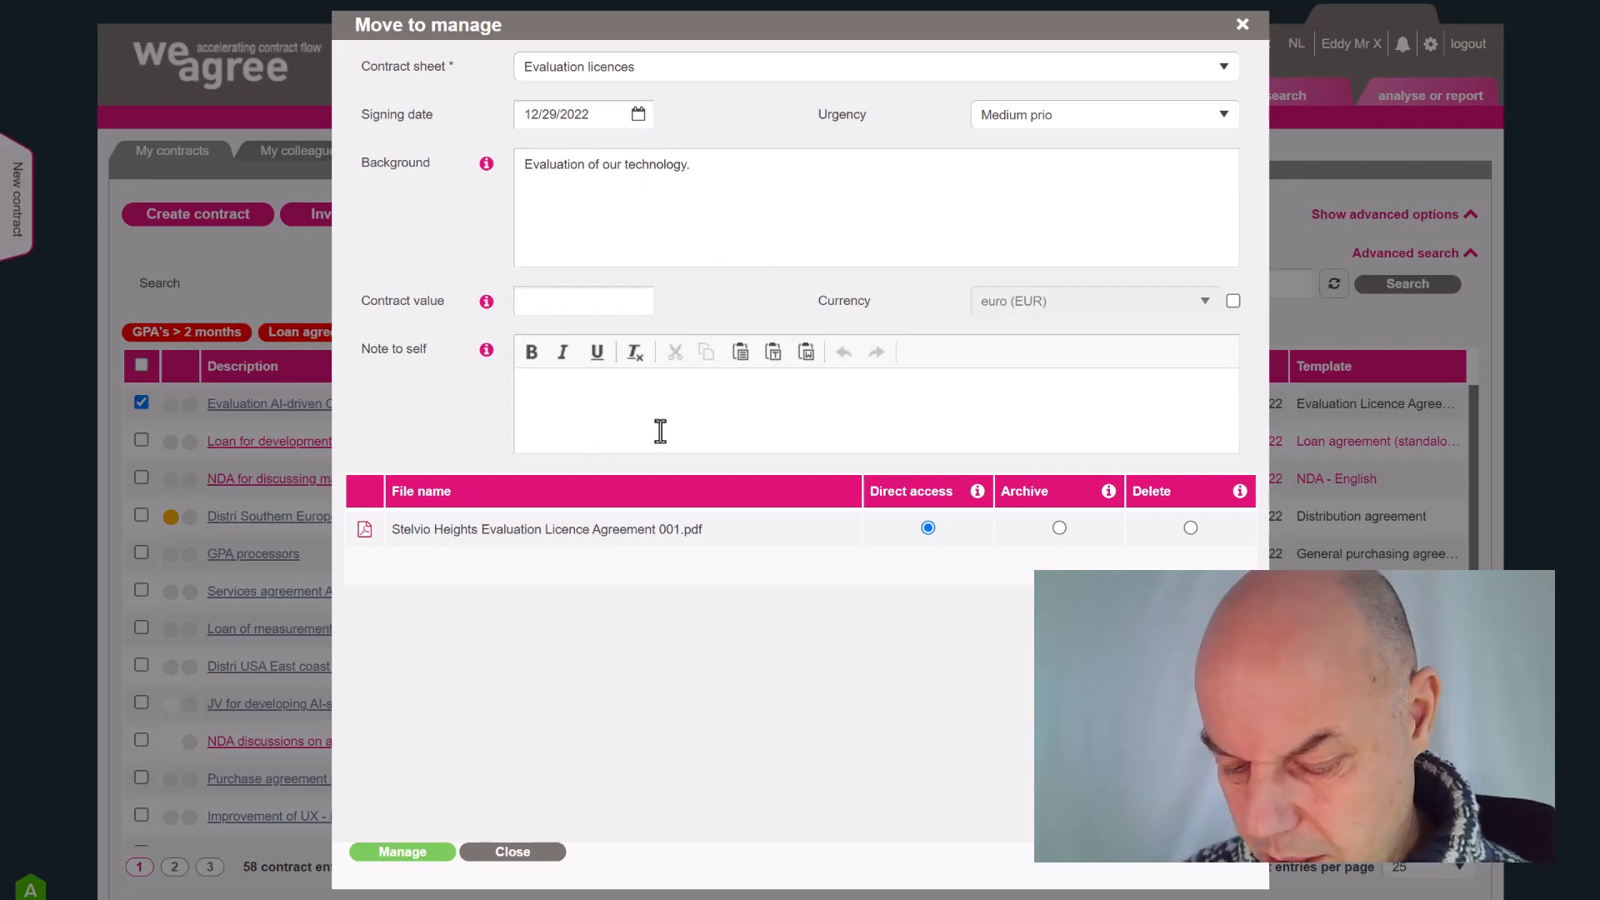
text(Plan the admin training sessions, as well as the kick off meeting)
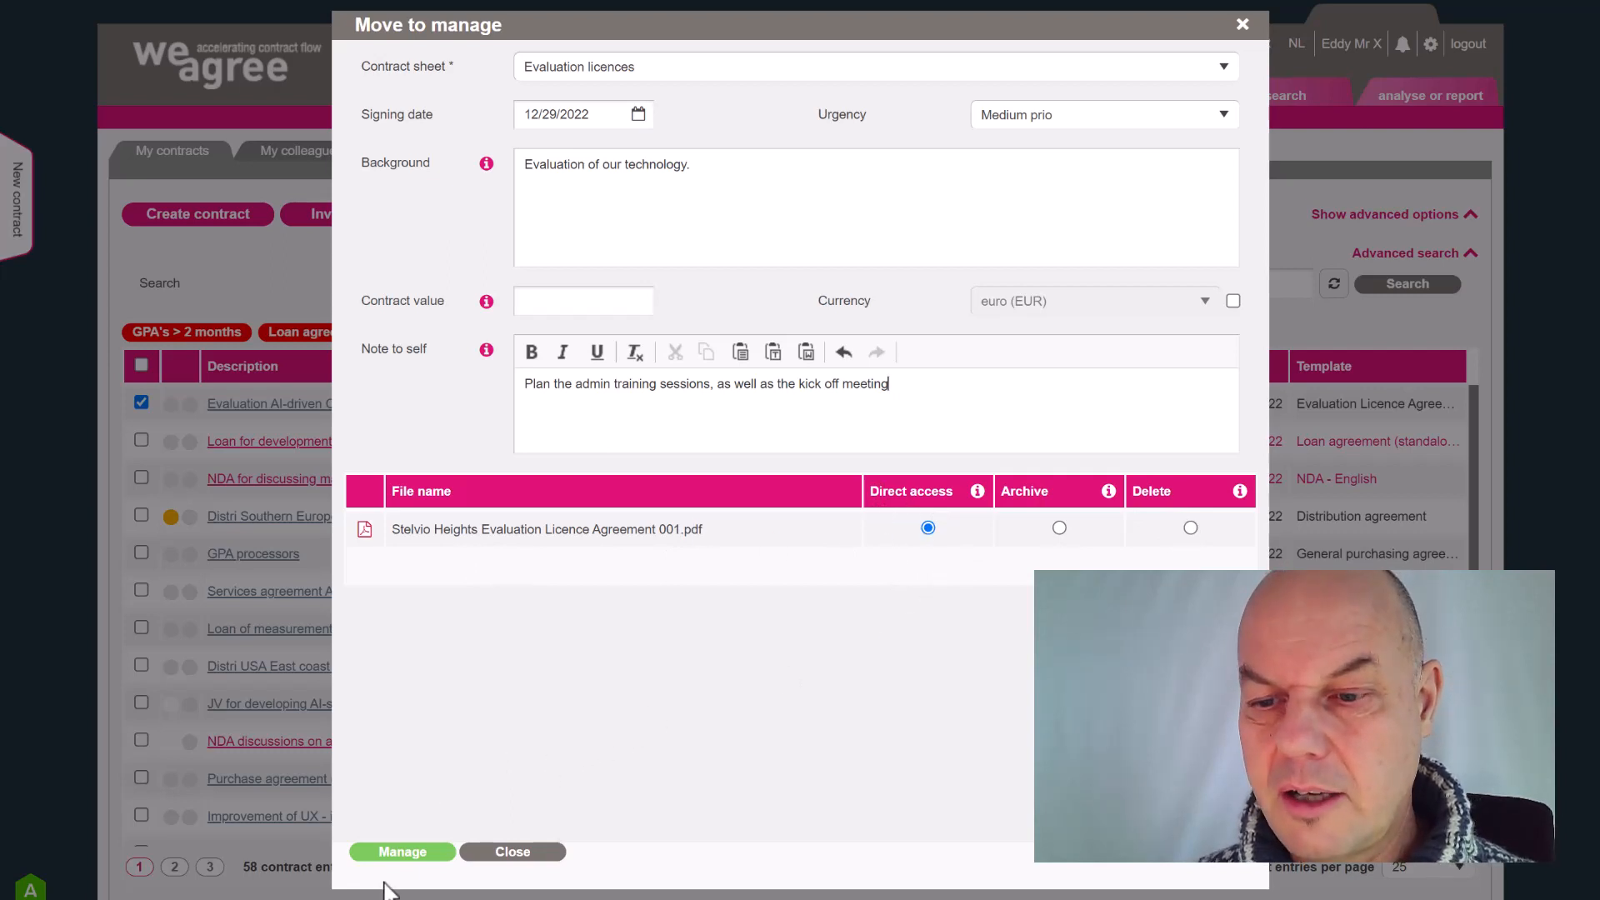
click(393, 857)
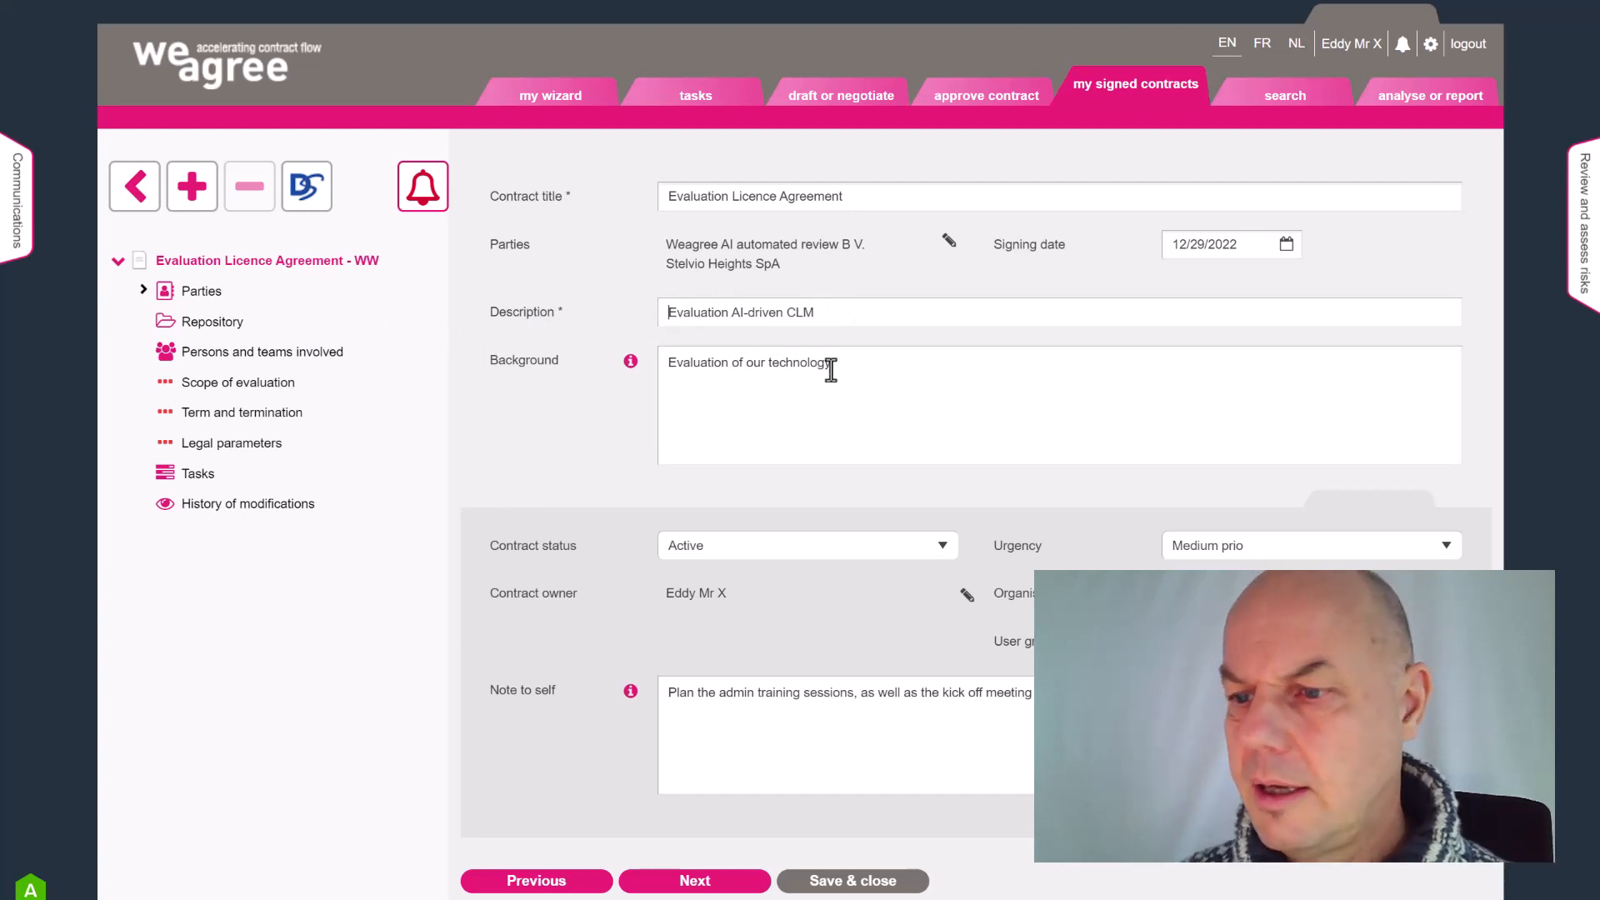
- Go through the contract's Scope of evaluation, Term and termination and Legal parameters pages, setting the Effective Date to a day in January 2023
click(237, 385)
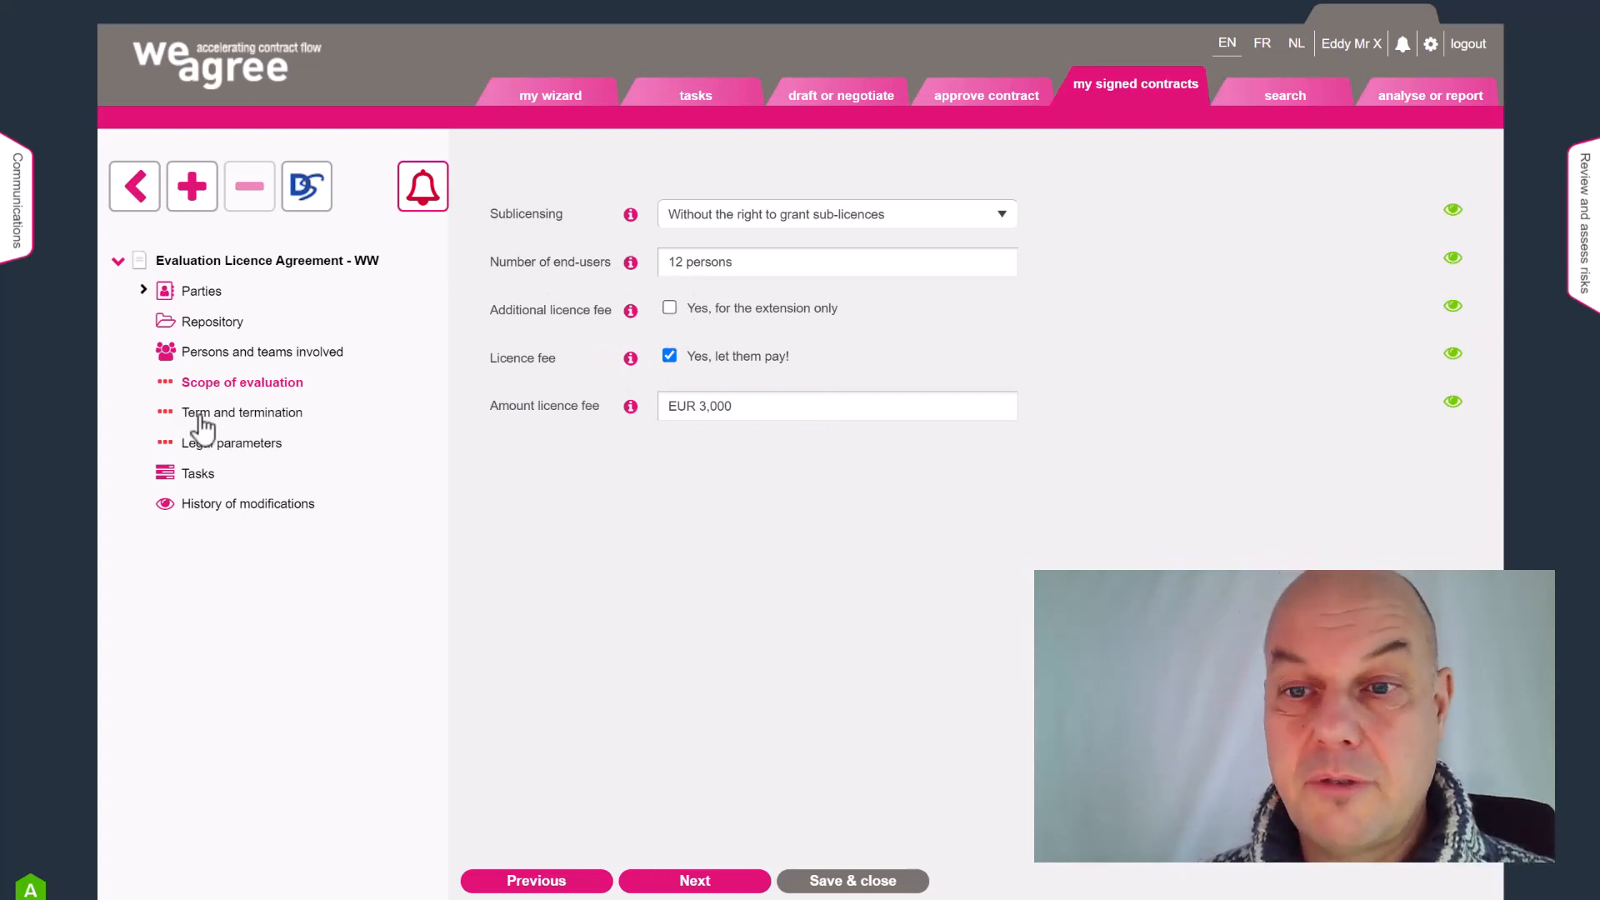
click(695, 881)
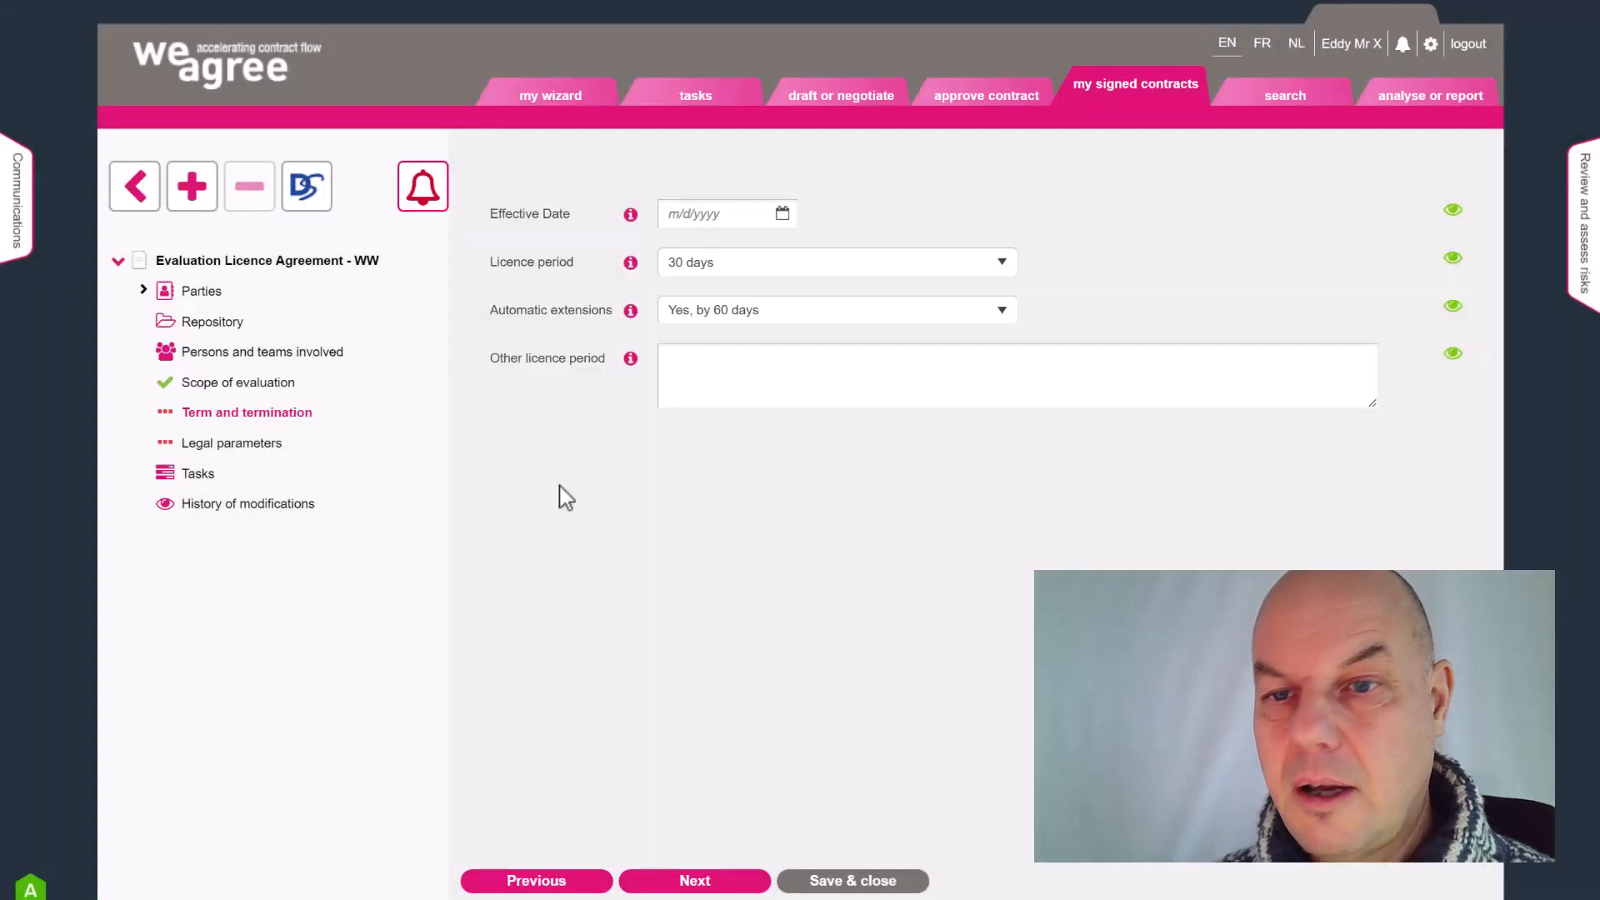
click(693, 215)
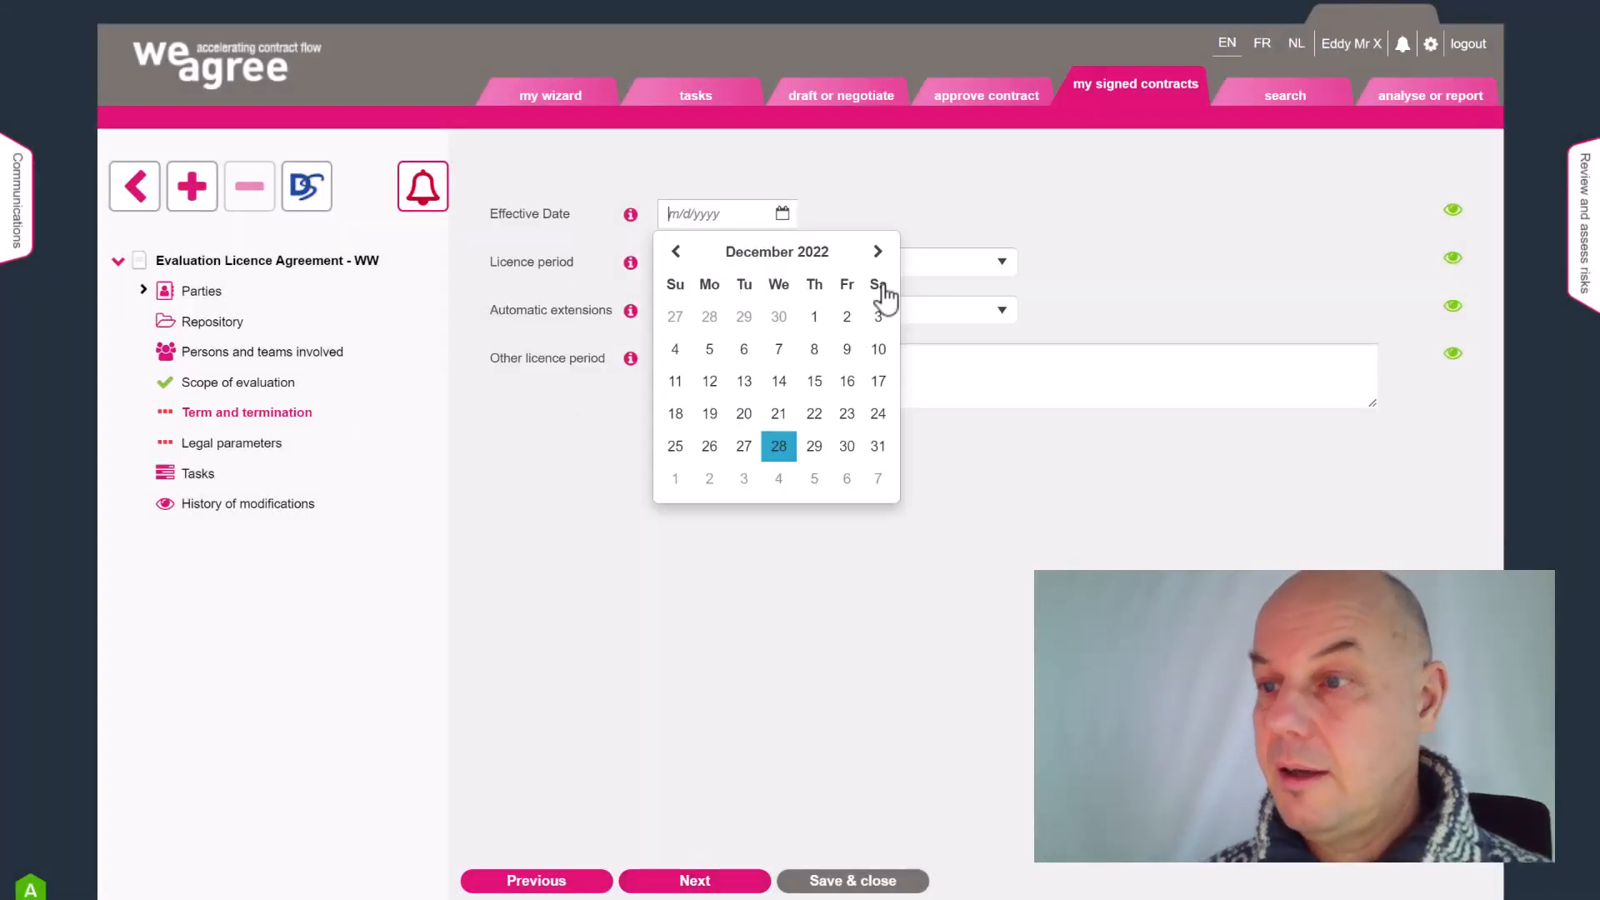
click(877, 251)
click(675, 349)
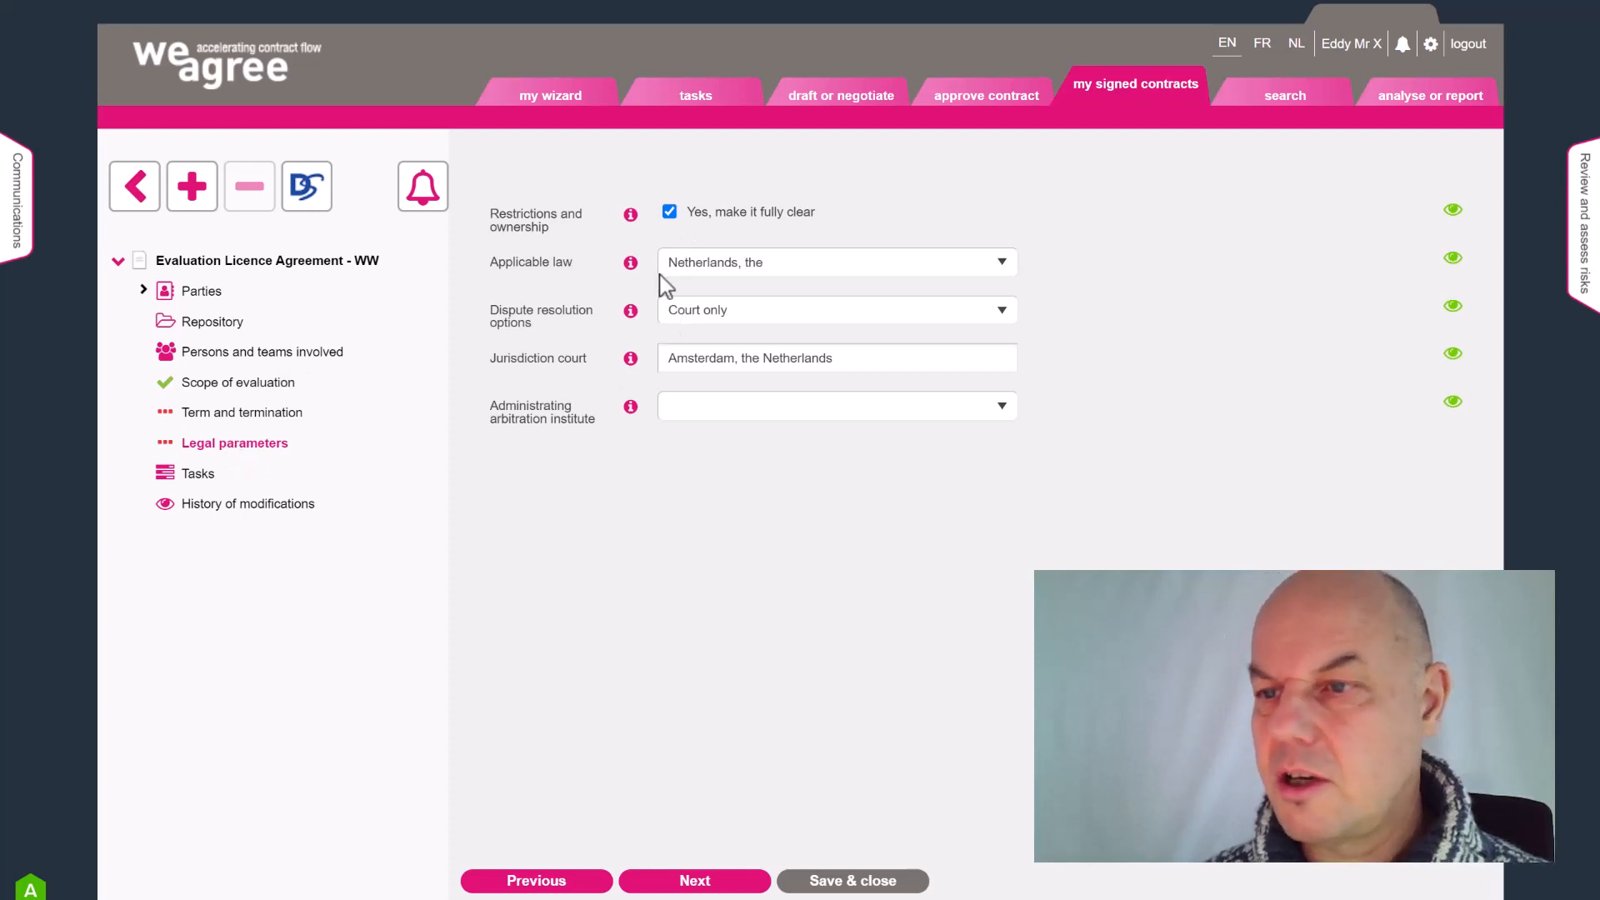
click(699, 882)
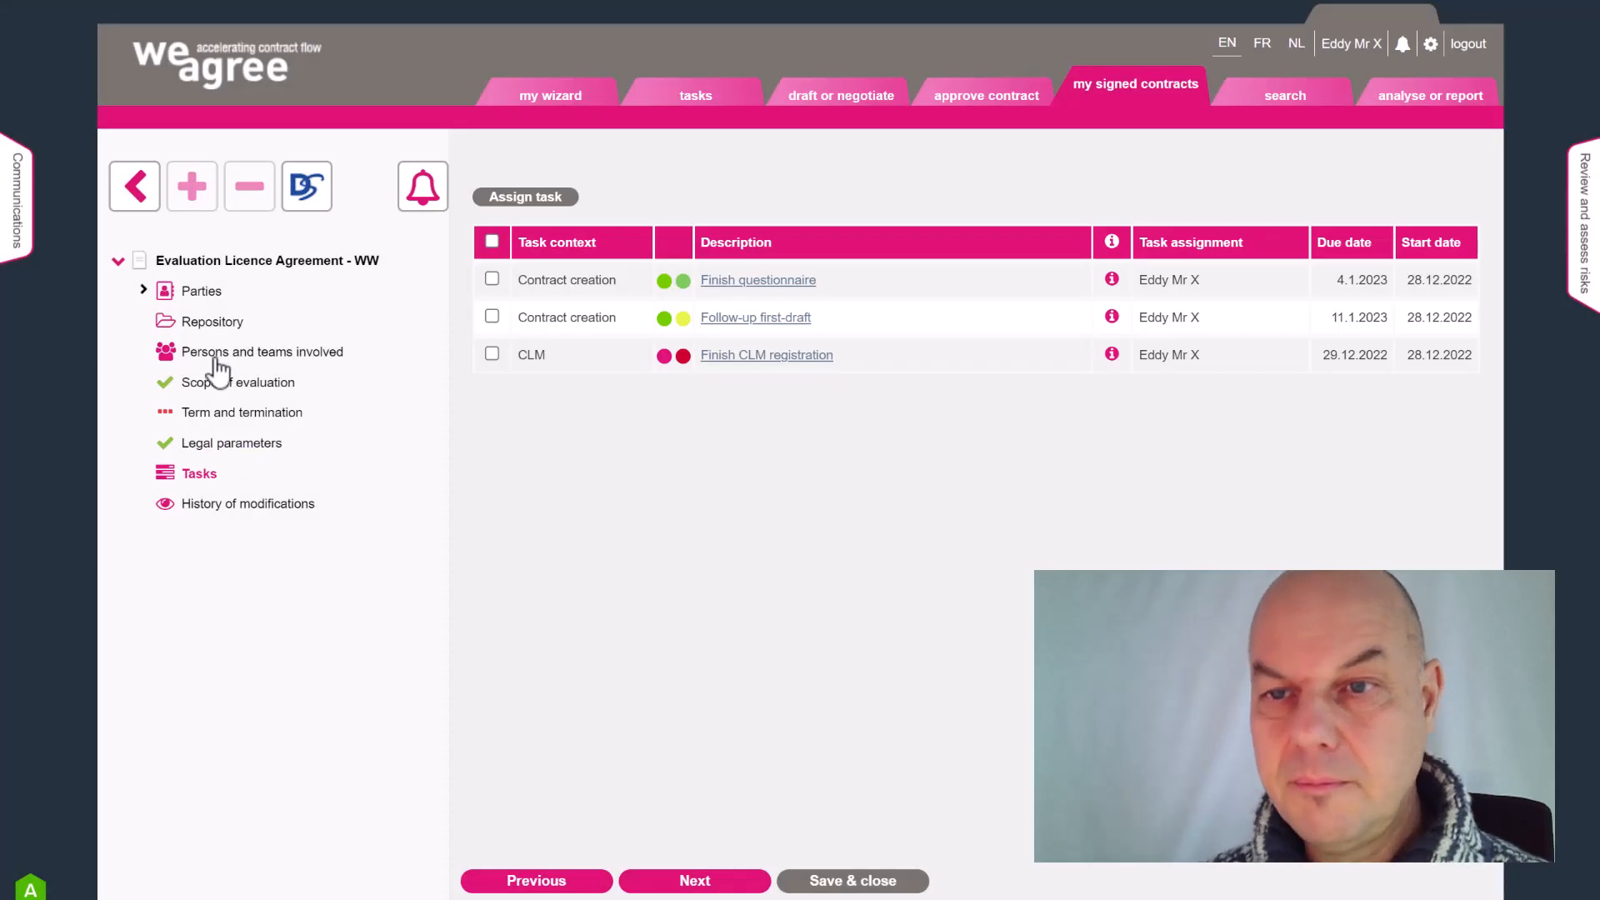
- Reopen the managed contract "Evaluation AI-driven CLM" from the signed contracts overview and examine its Legal parameters
click(192, 262)
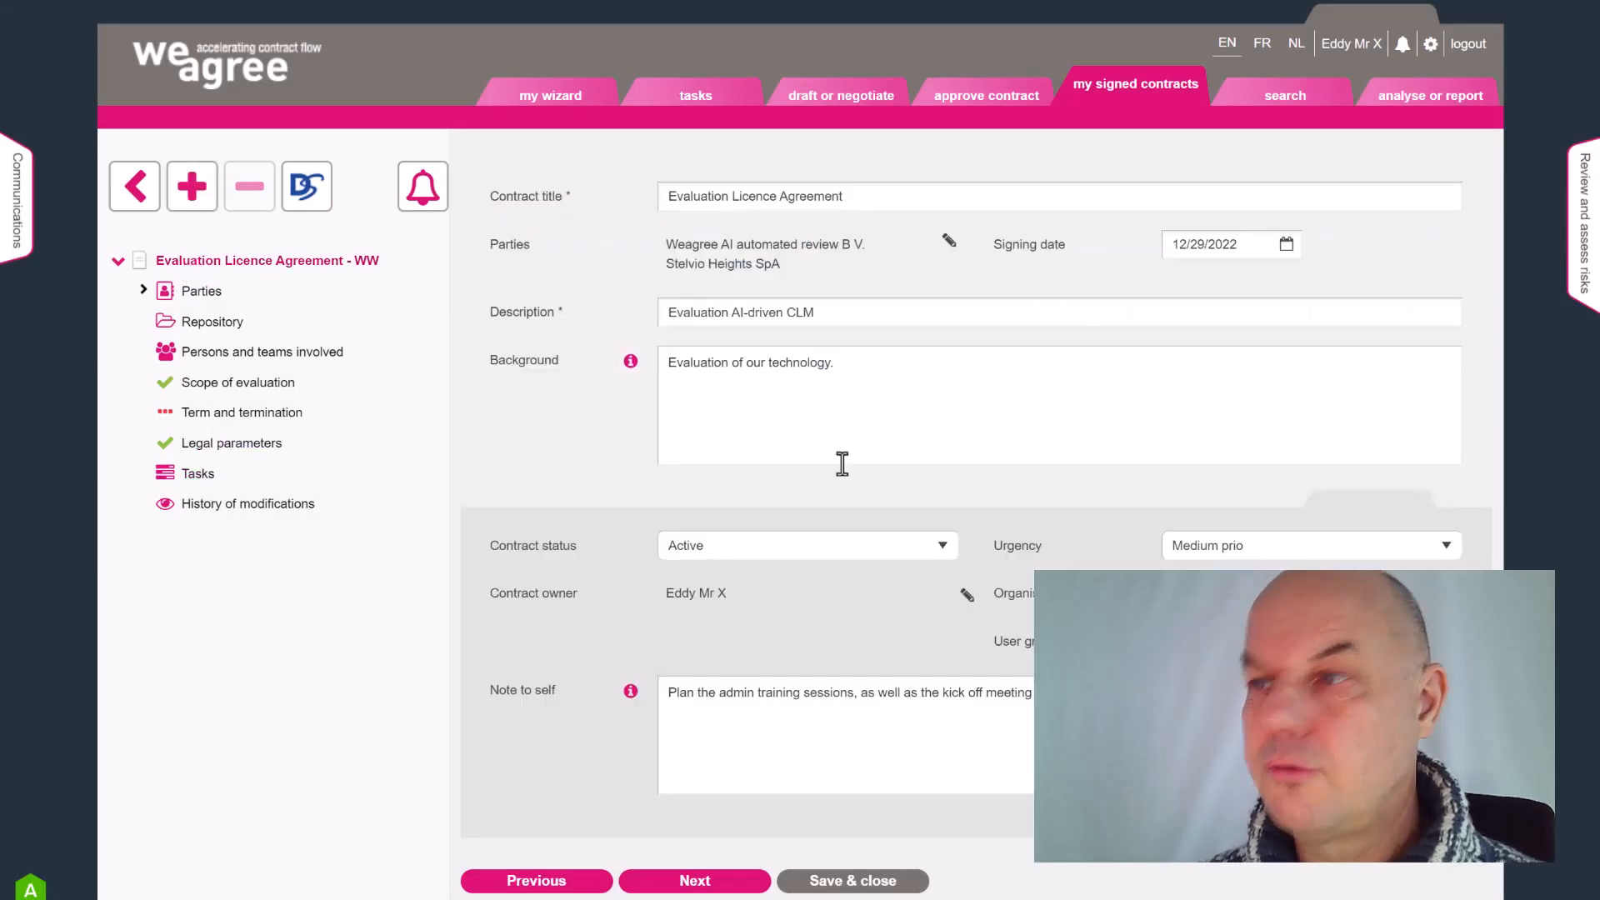
click(1118, 87)
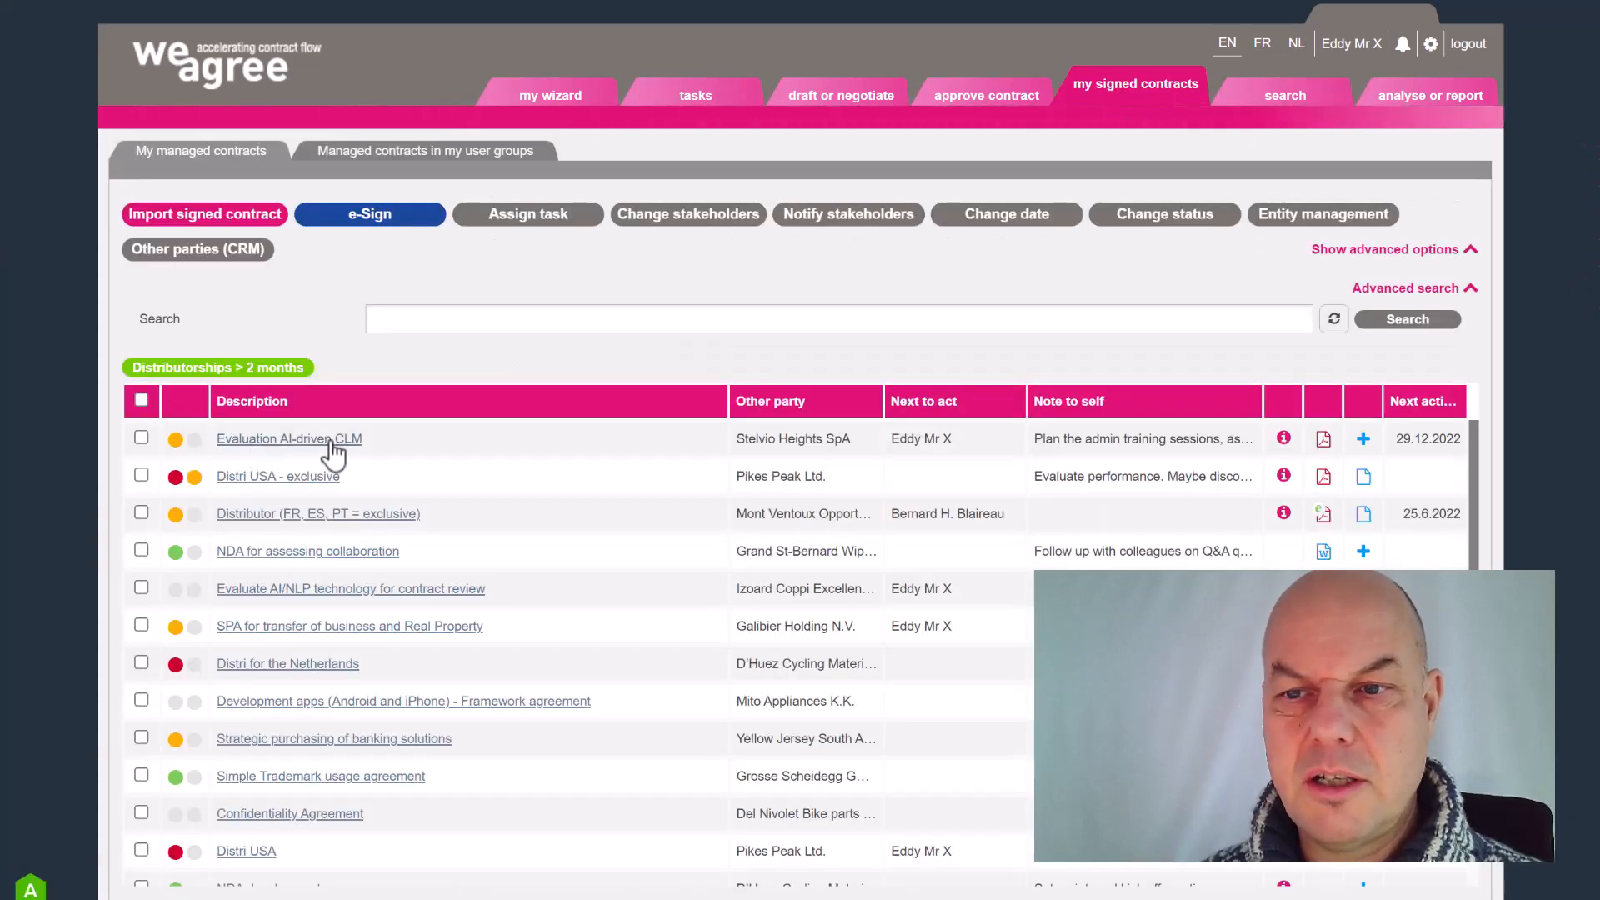
click(332, 442)
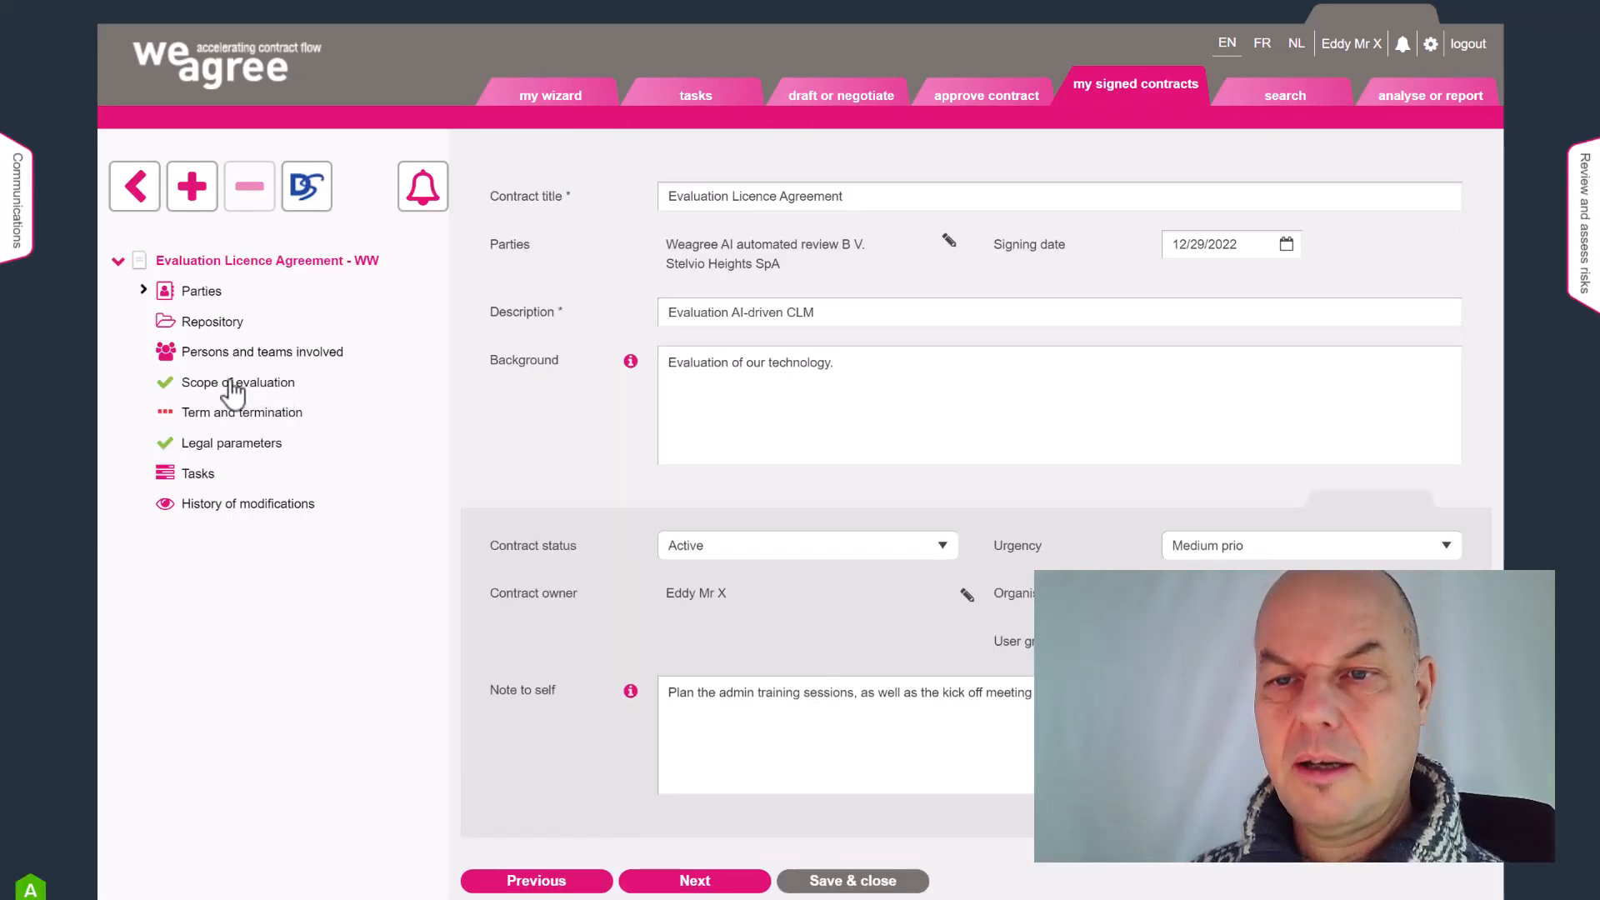
click(225, 450)
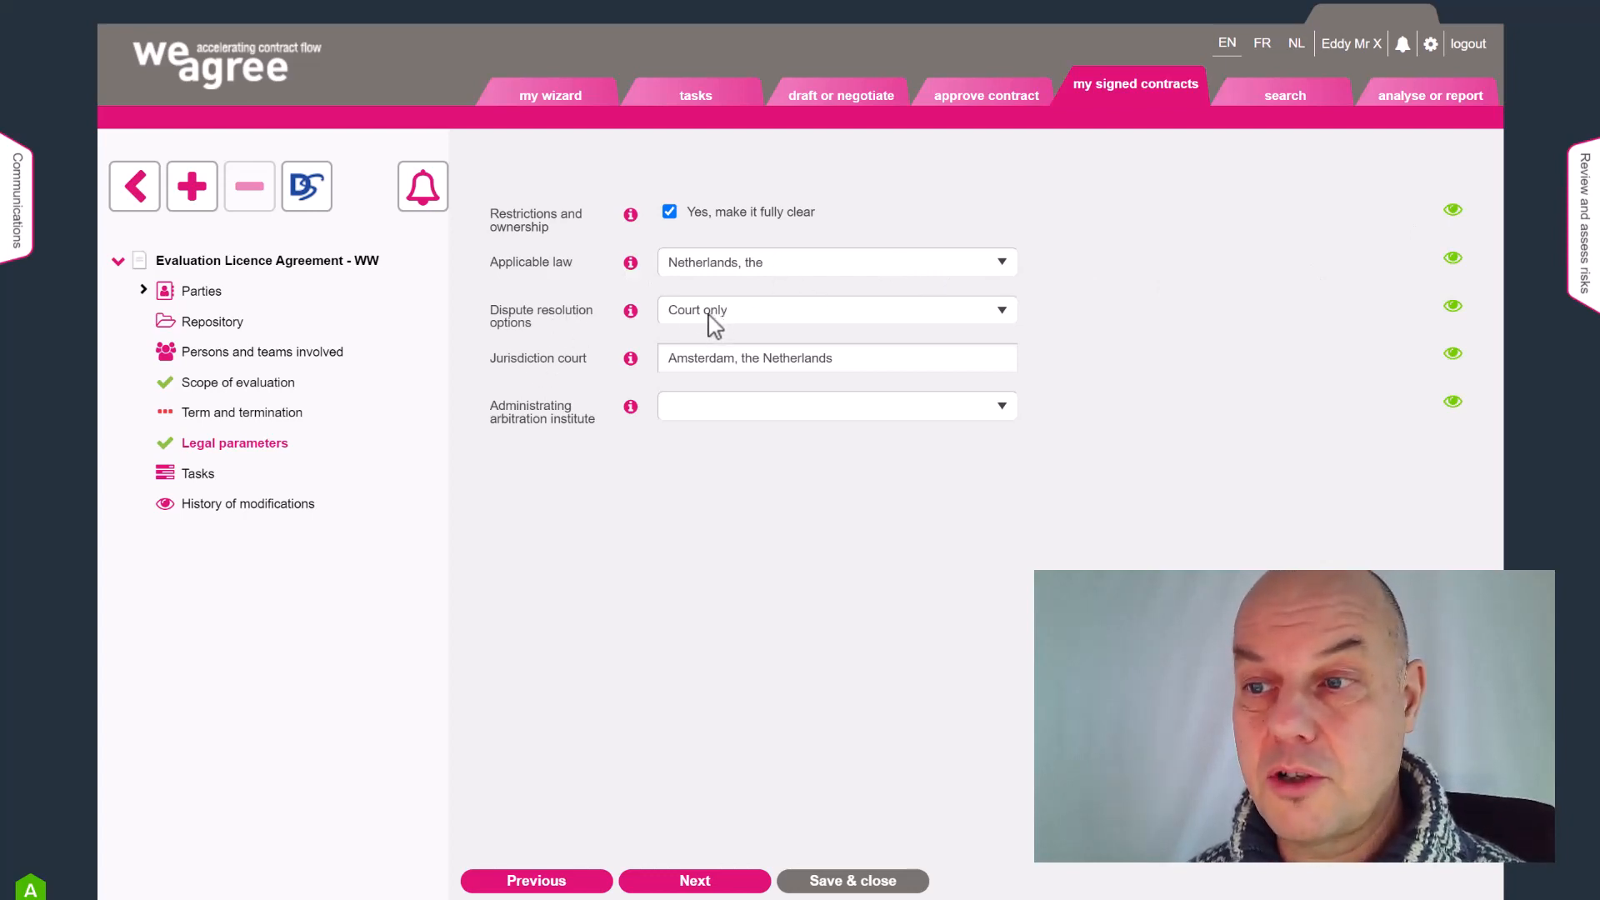
- Open the "Evaluation licences" sheet among the CLM contract sheets in the administration and go to its Legal parameters mappings
click(1432, 45)
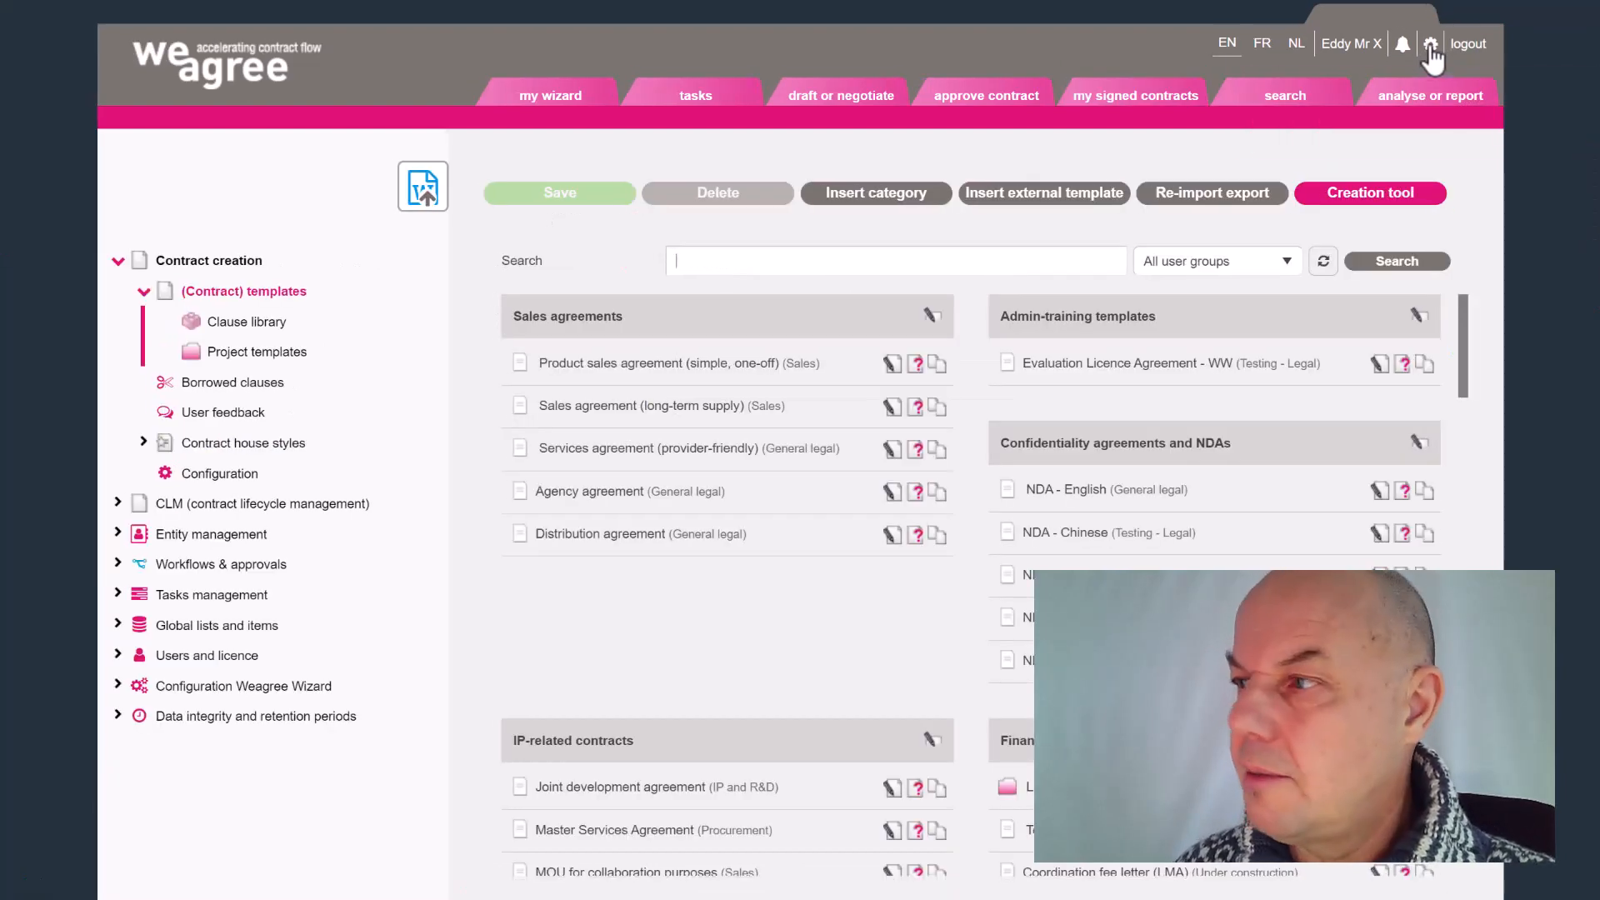
click(221, 503)
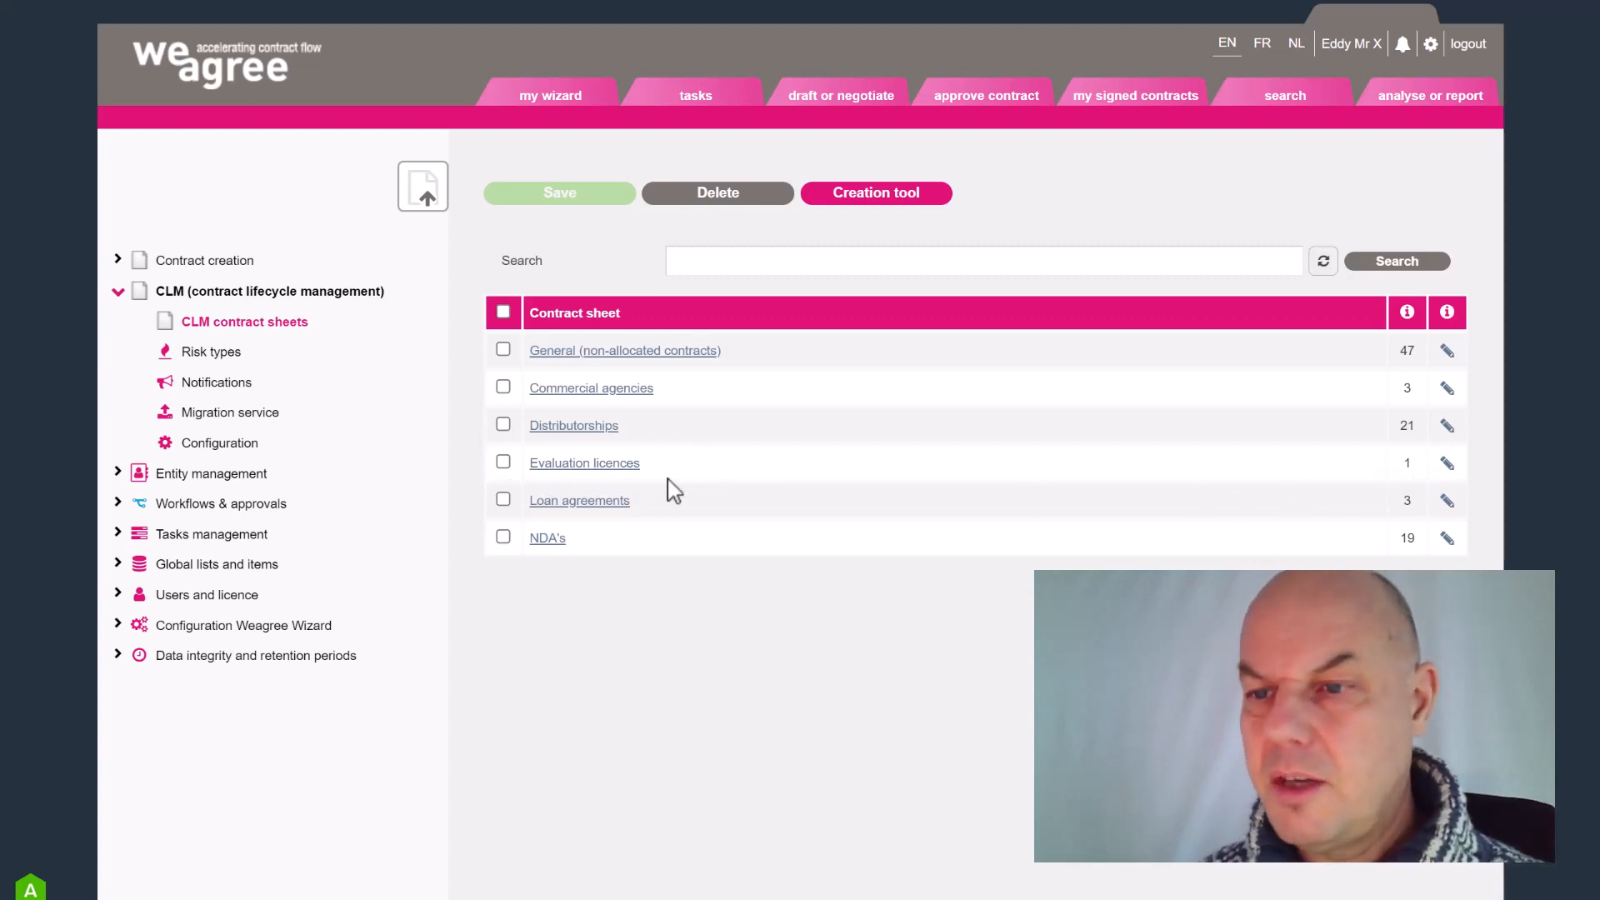
click(593, 467)
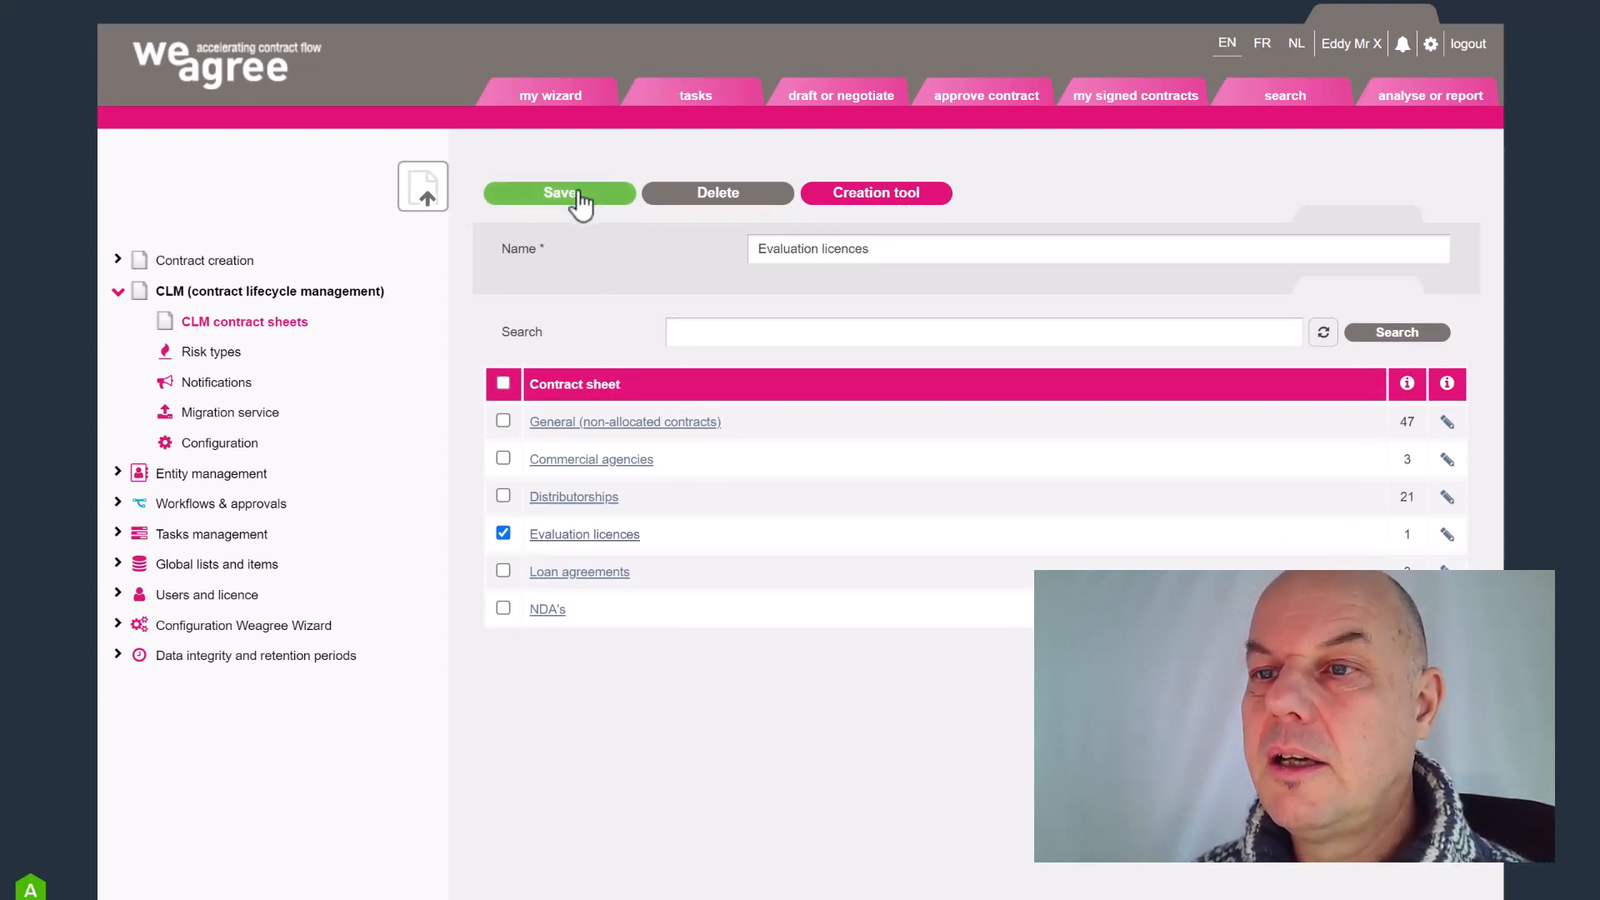
click(1447, 538)
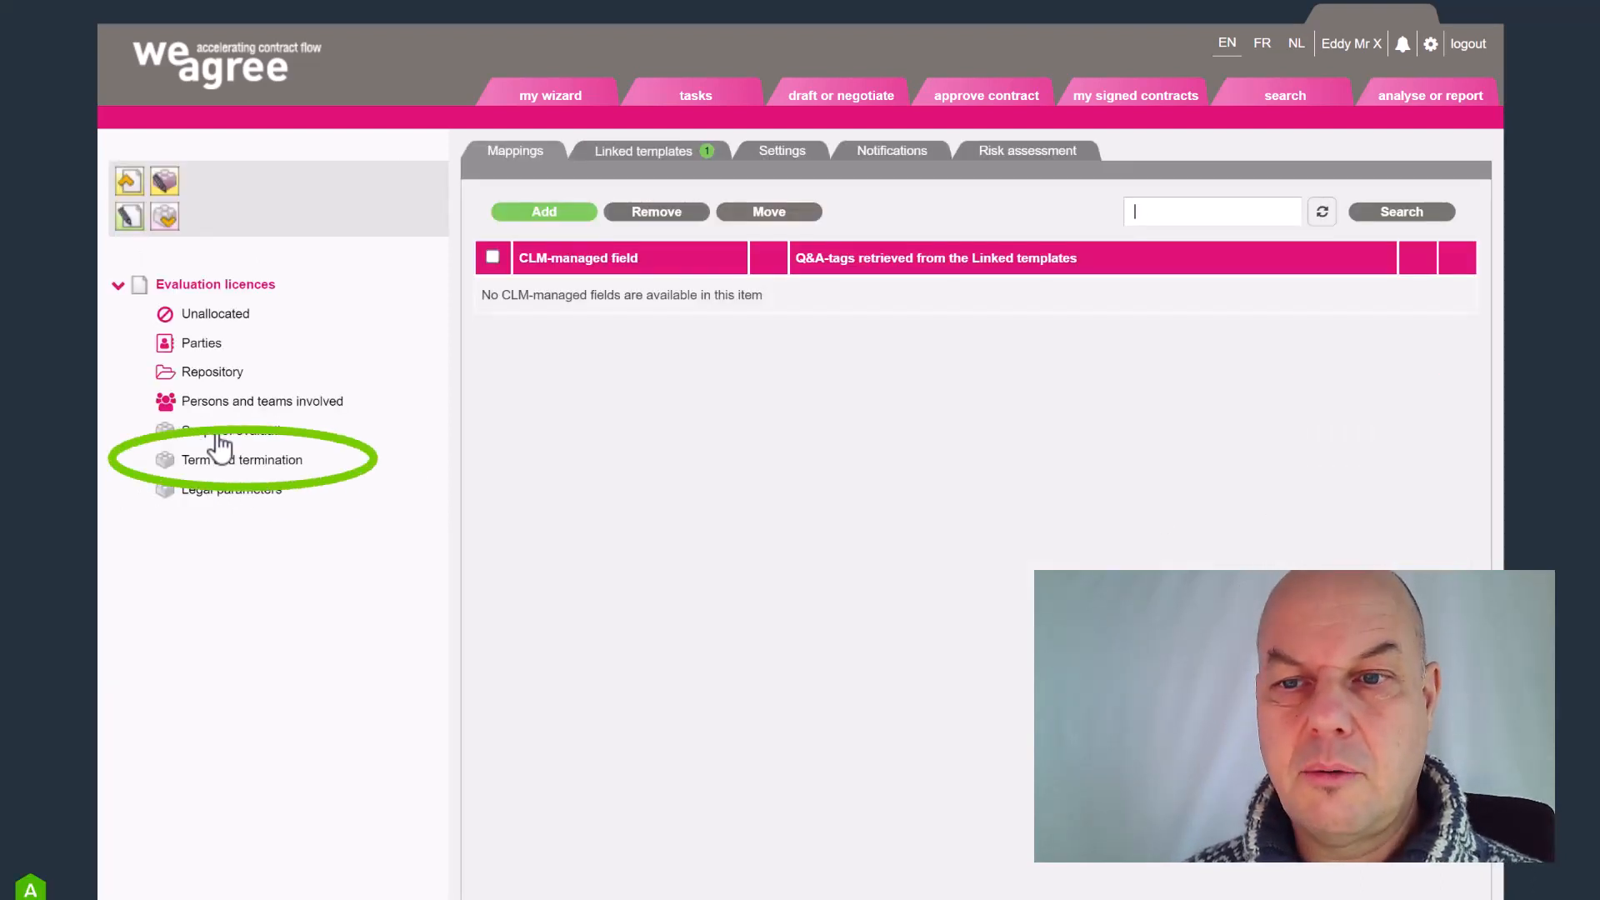
click(218, 432)
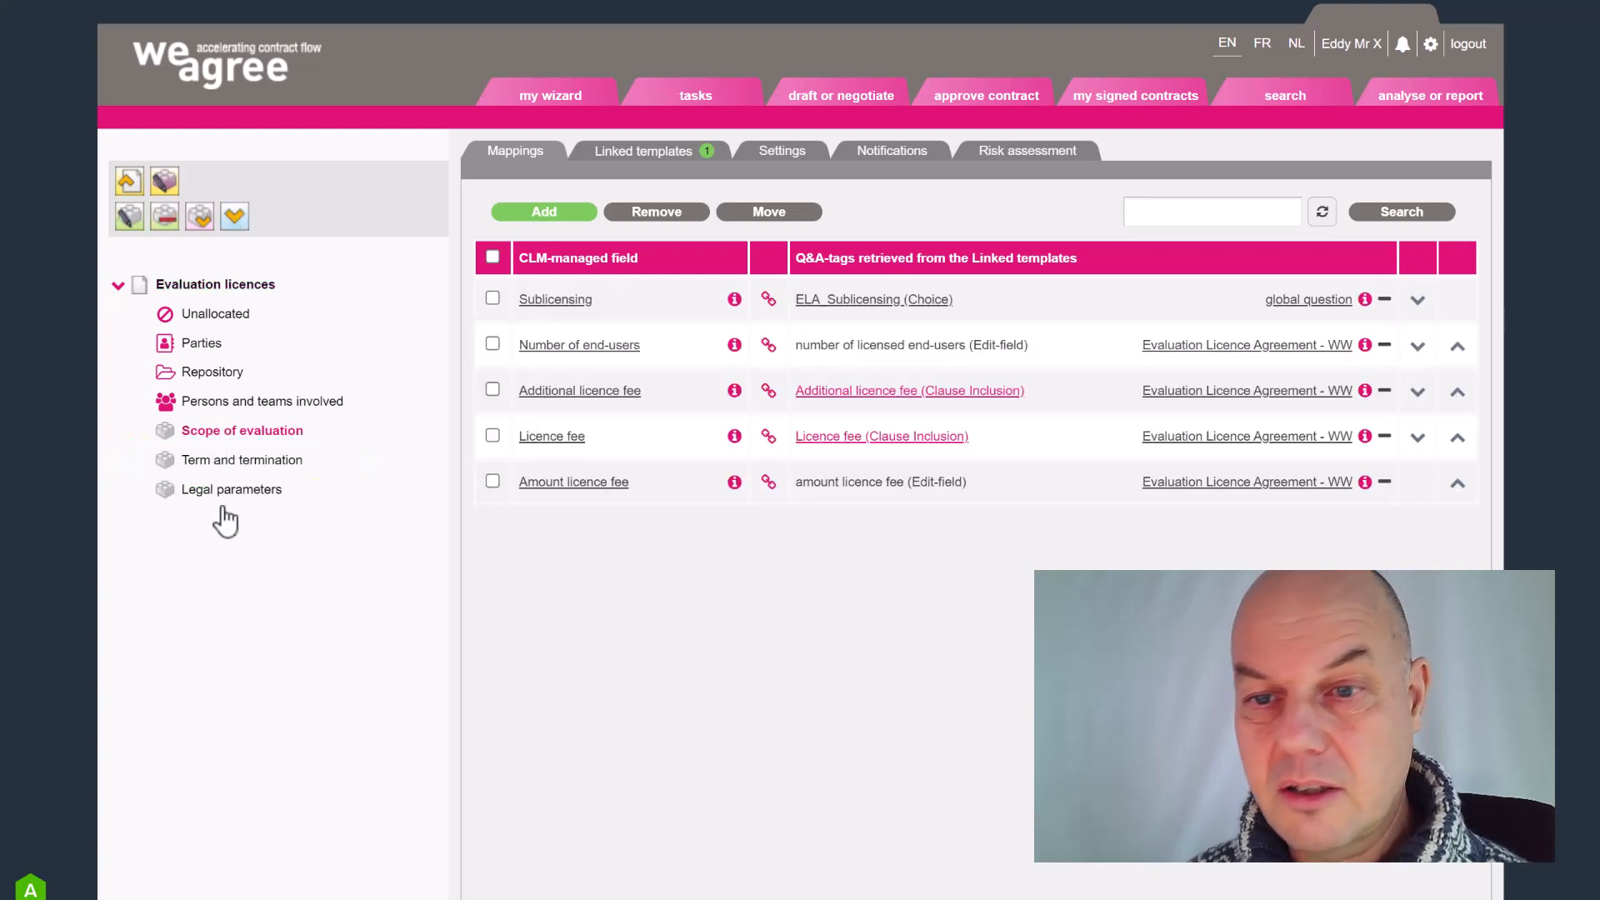
click(223, 494)
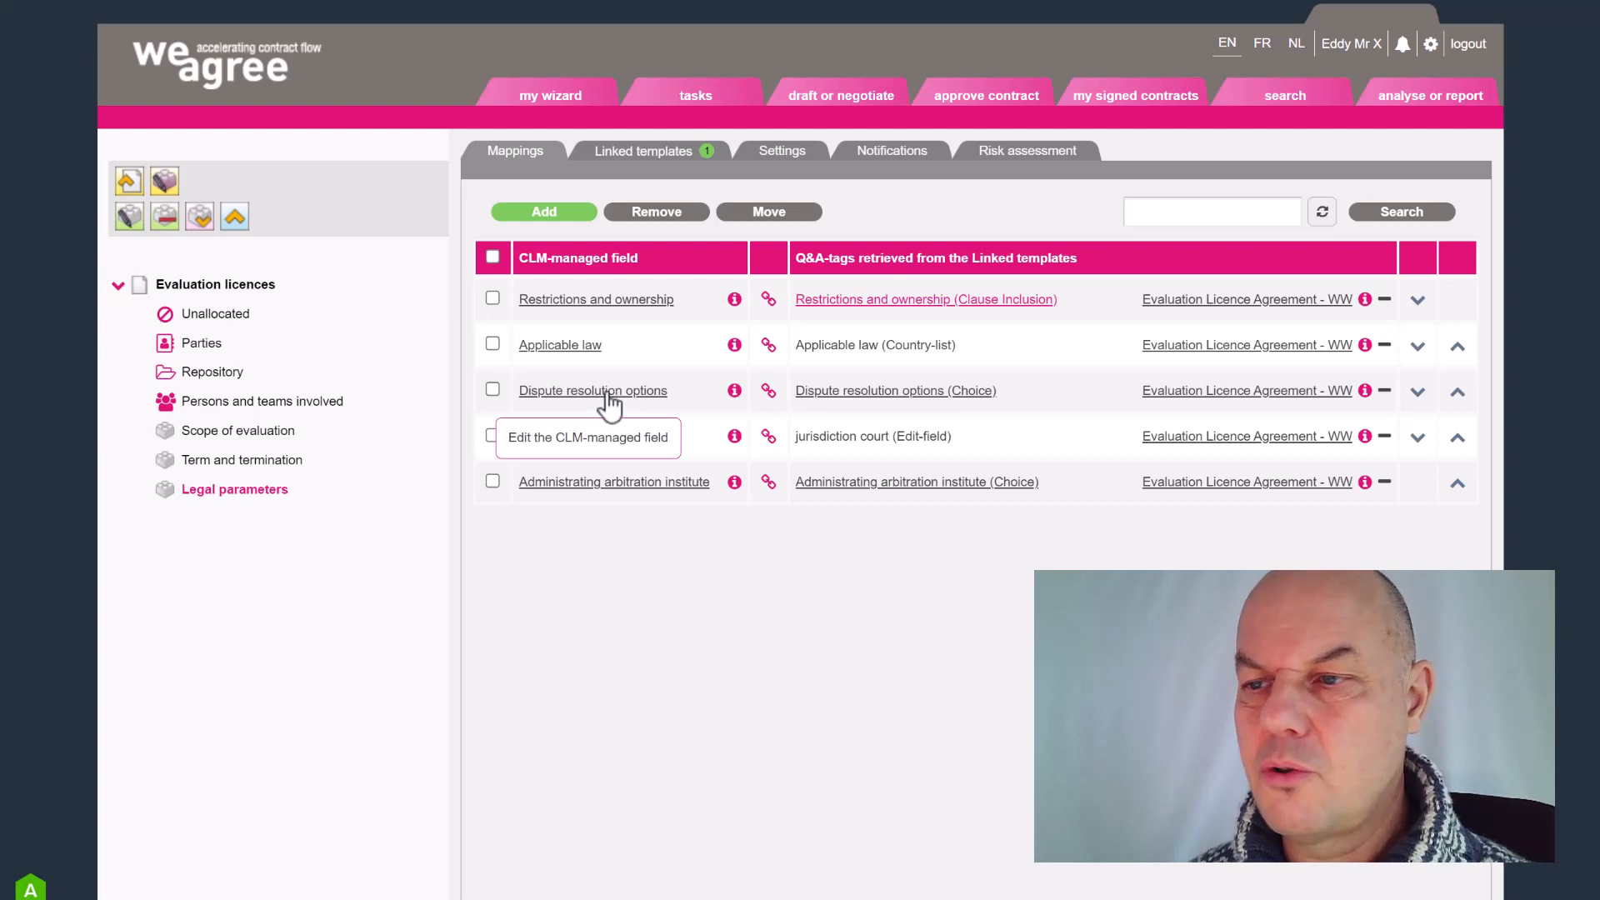
- Try forcing a Q&A answer for the Dispute resolution options field, review its appearance and answer options, and save the field
click(583, 392)
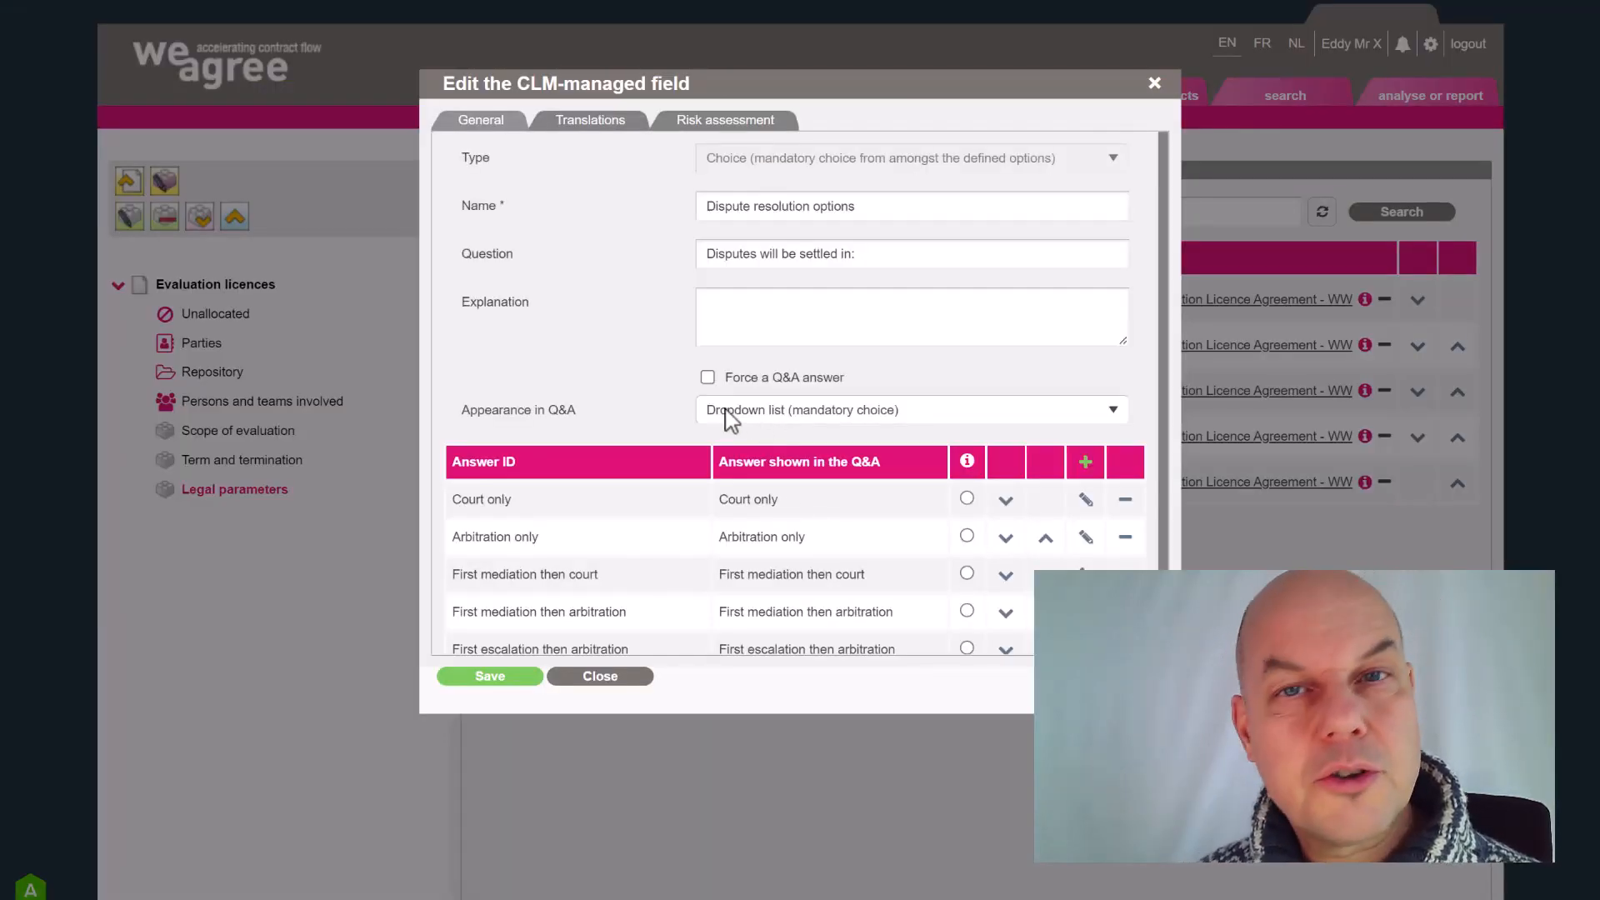
click(728, 416)
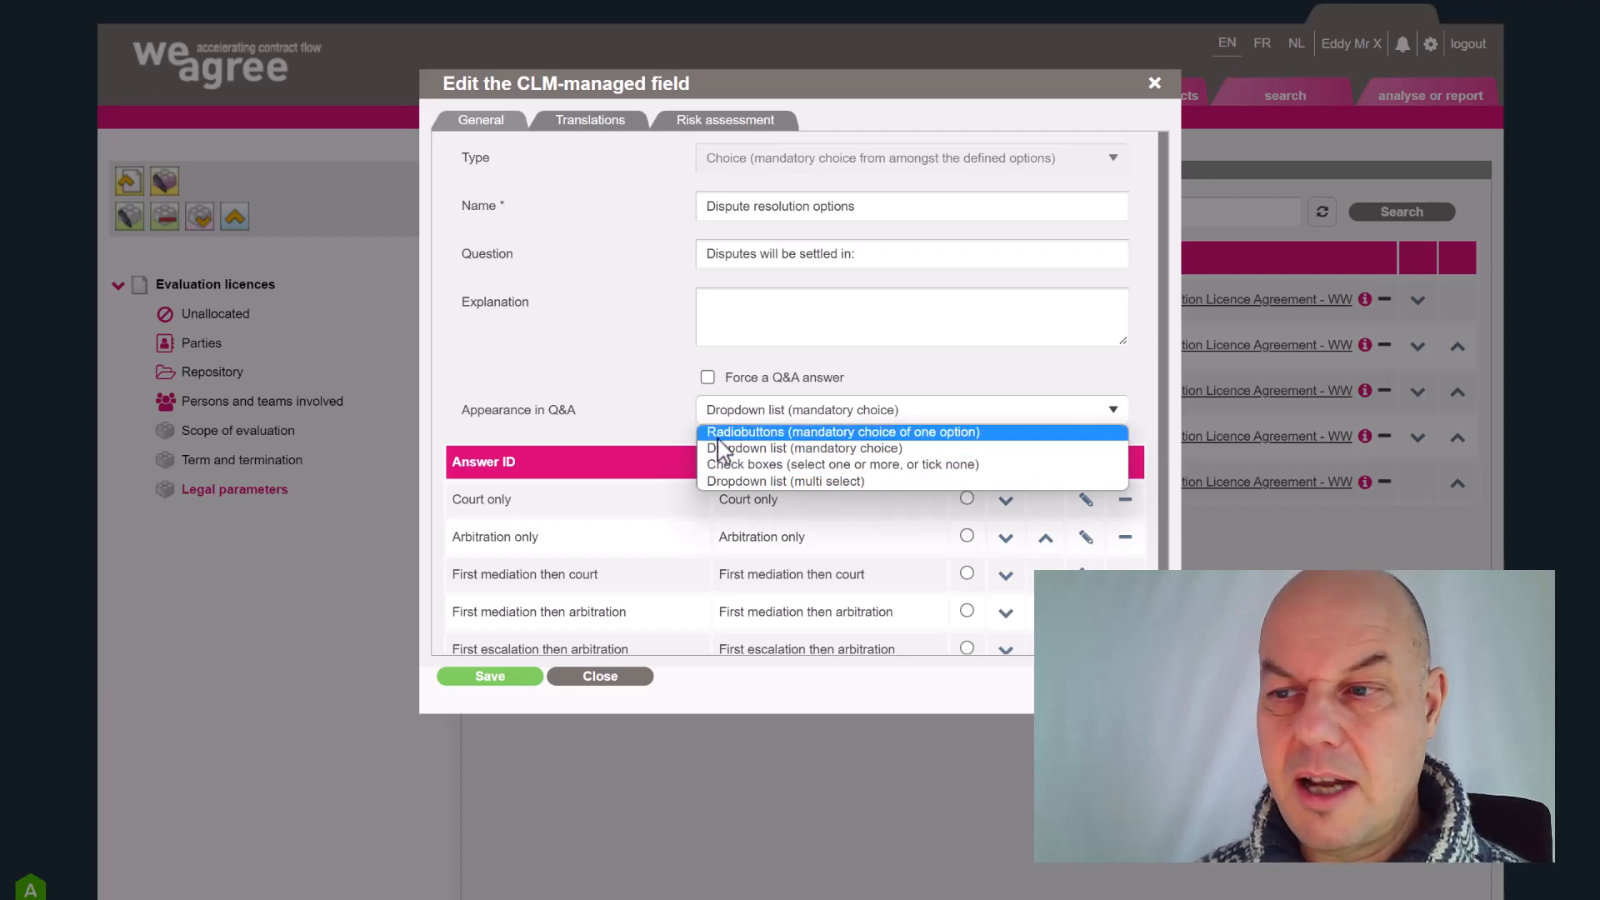
click(708, 382)
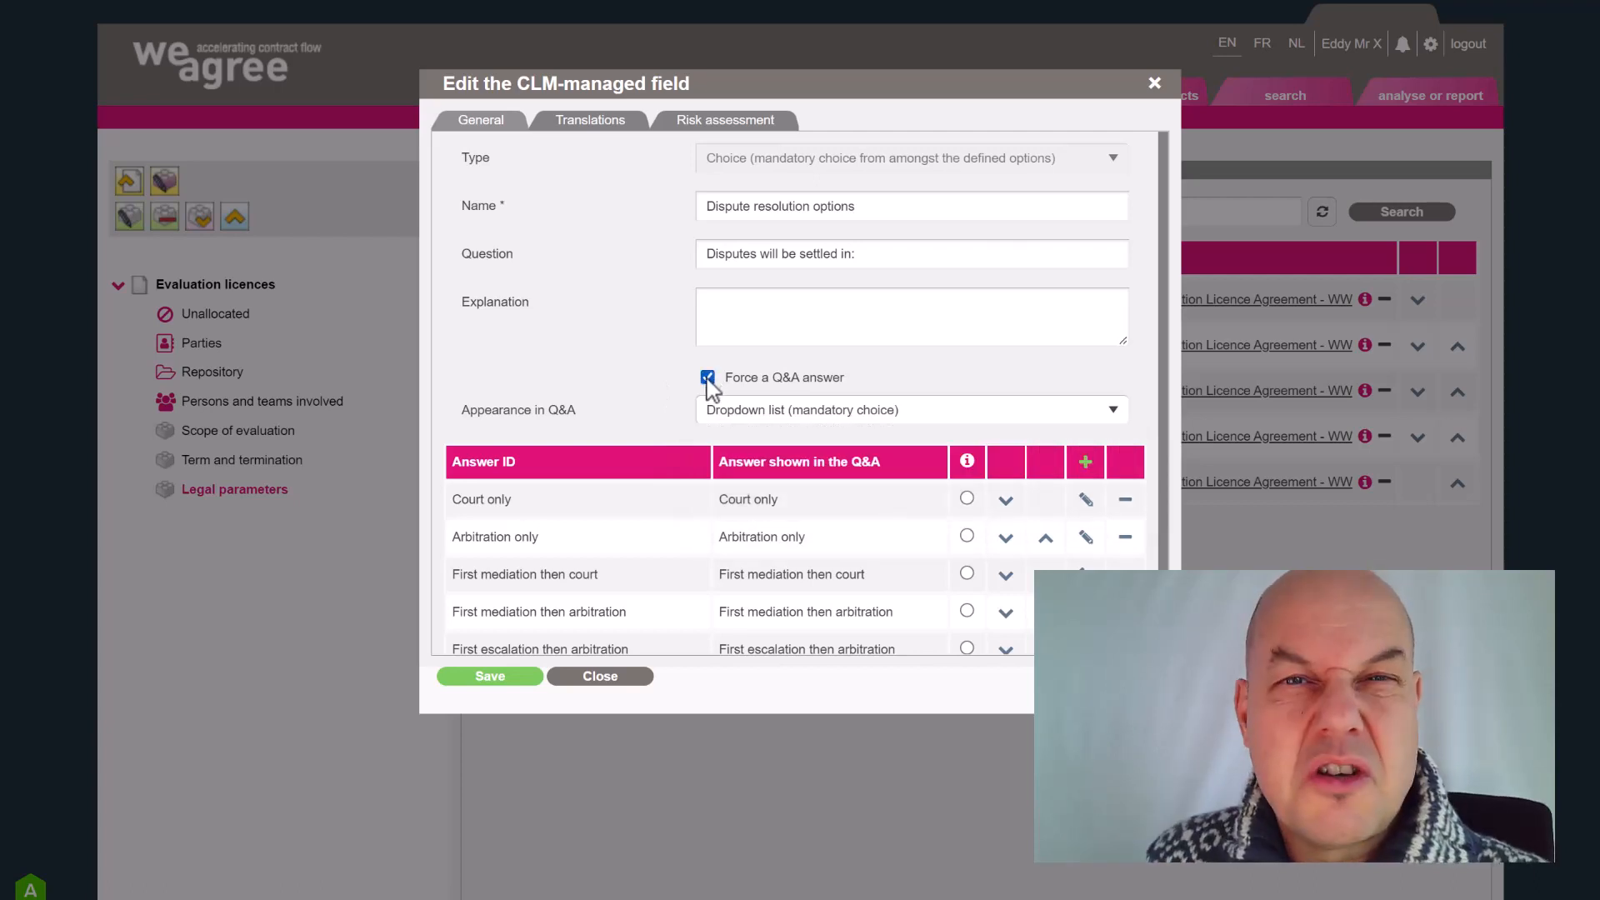
click(709, 382)
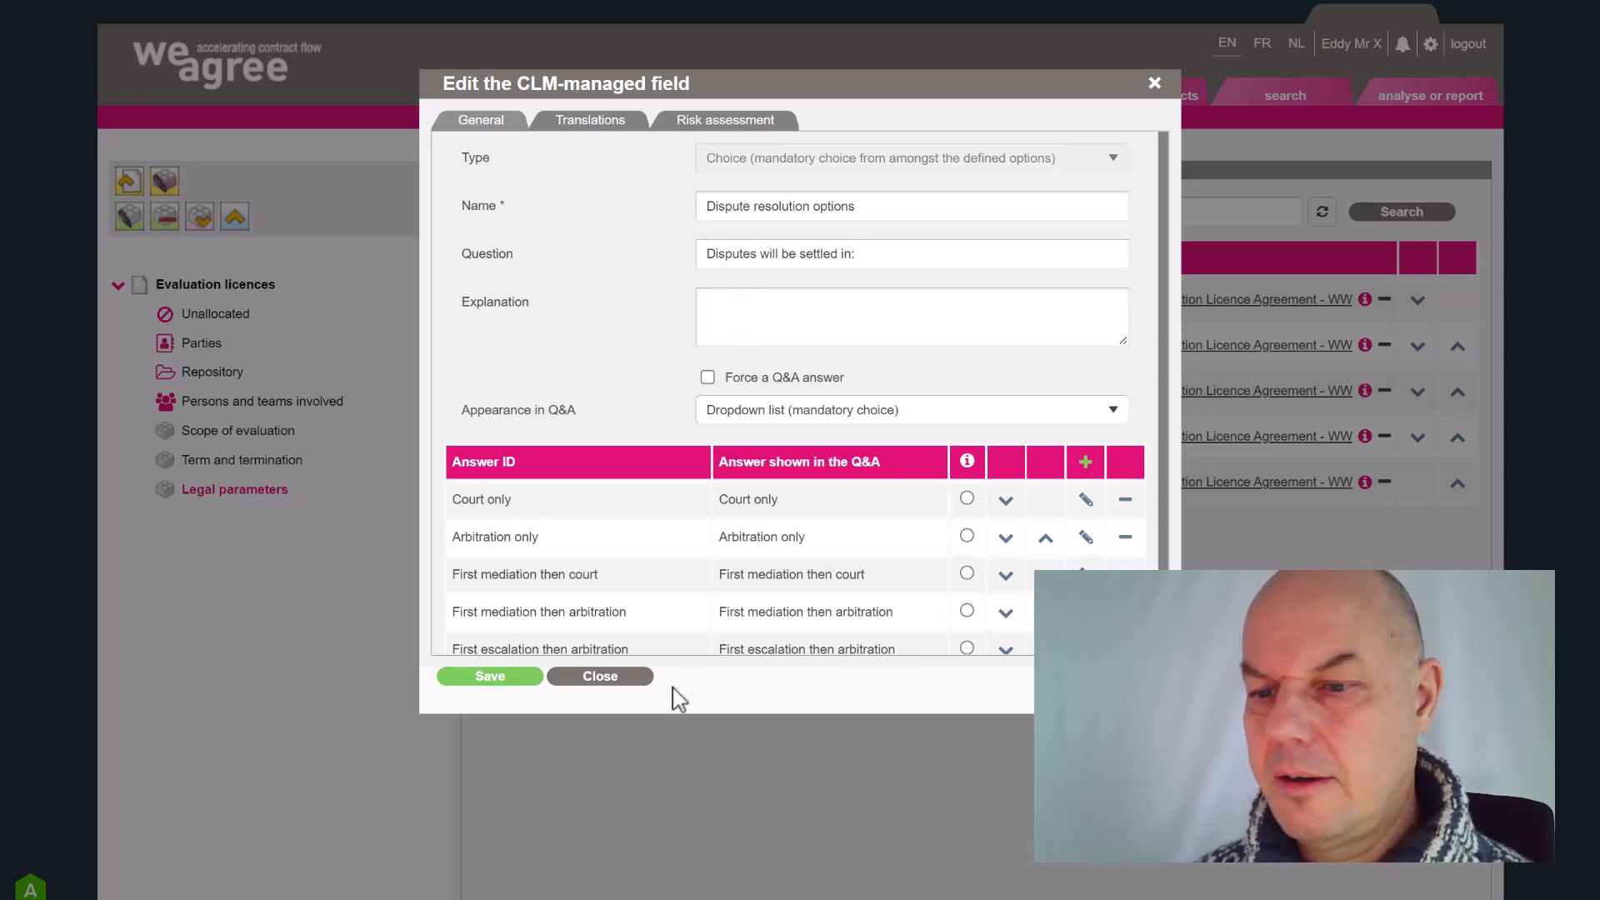
scroll(854, 601, down, 1)
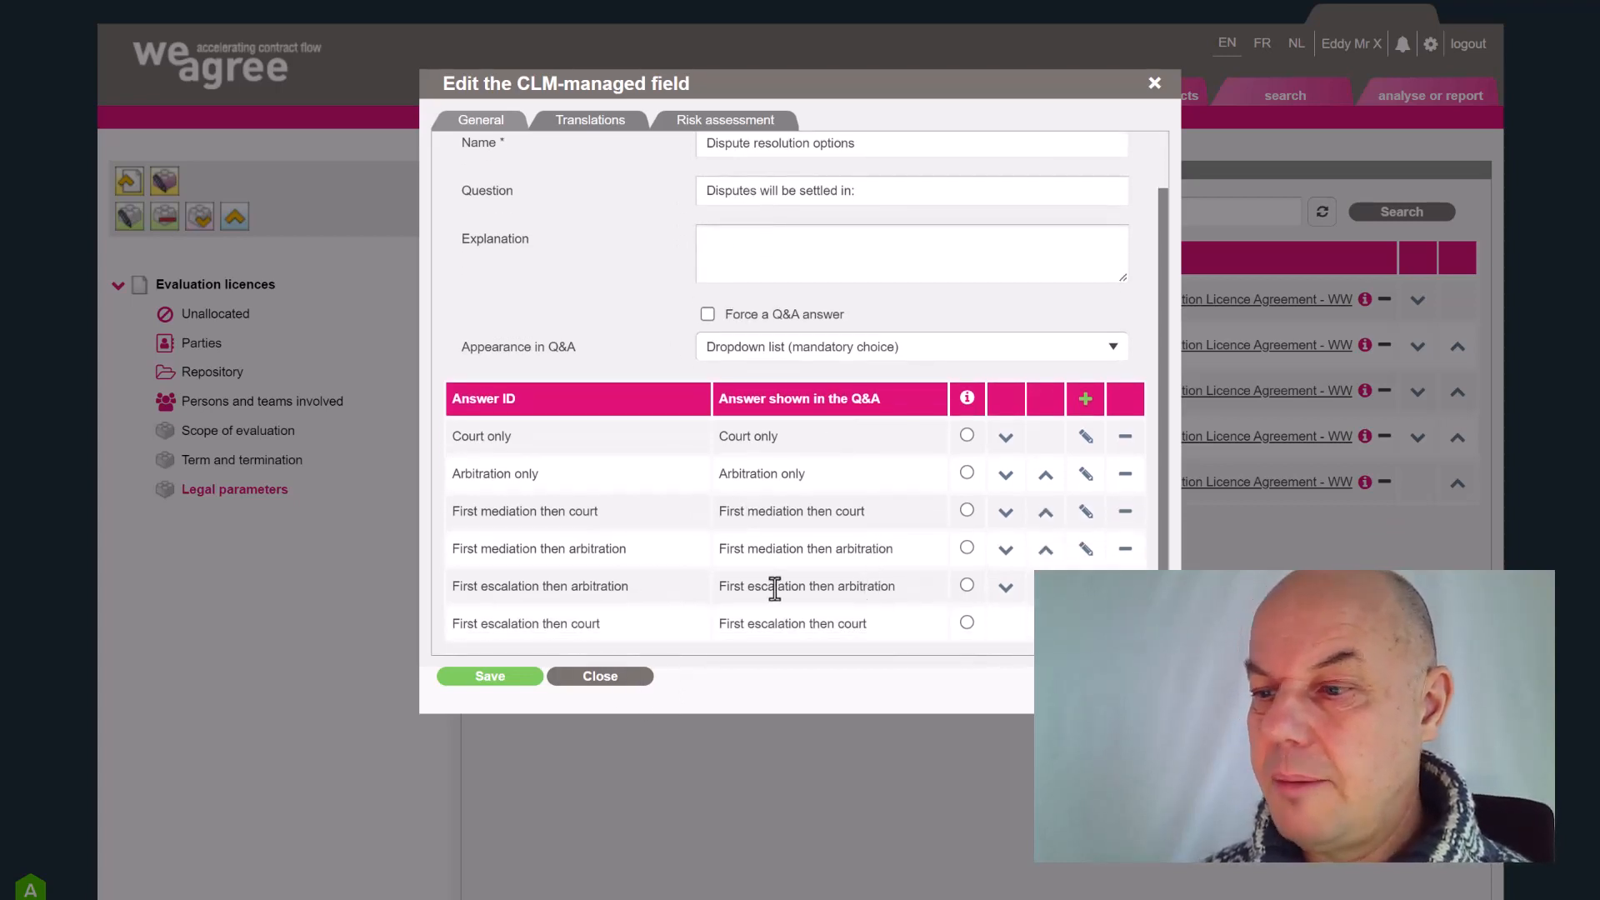
scroll(776, 583, up, 1)
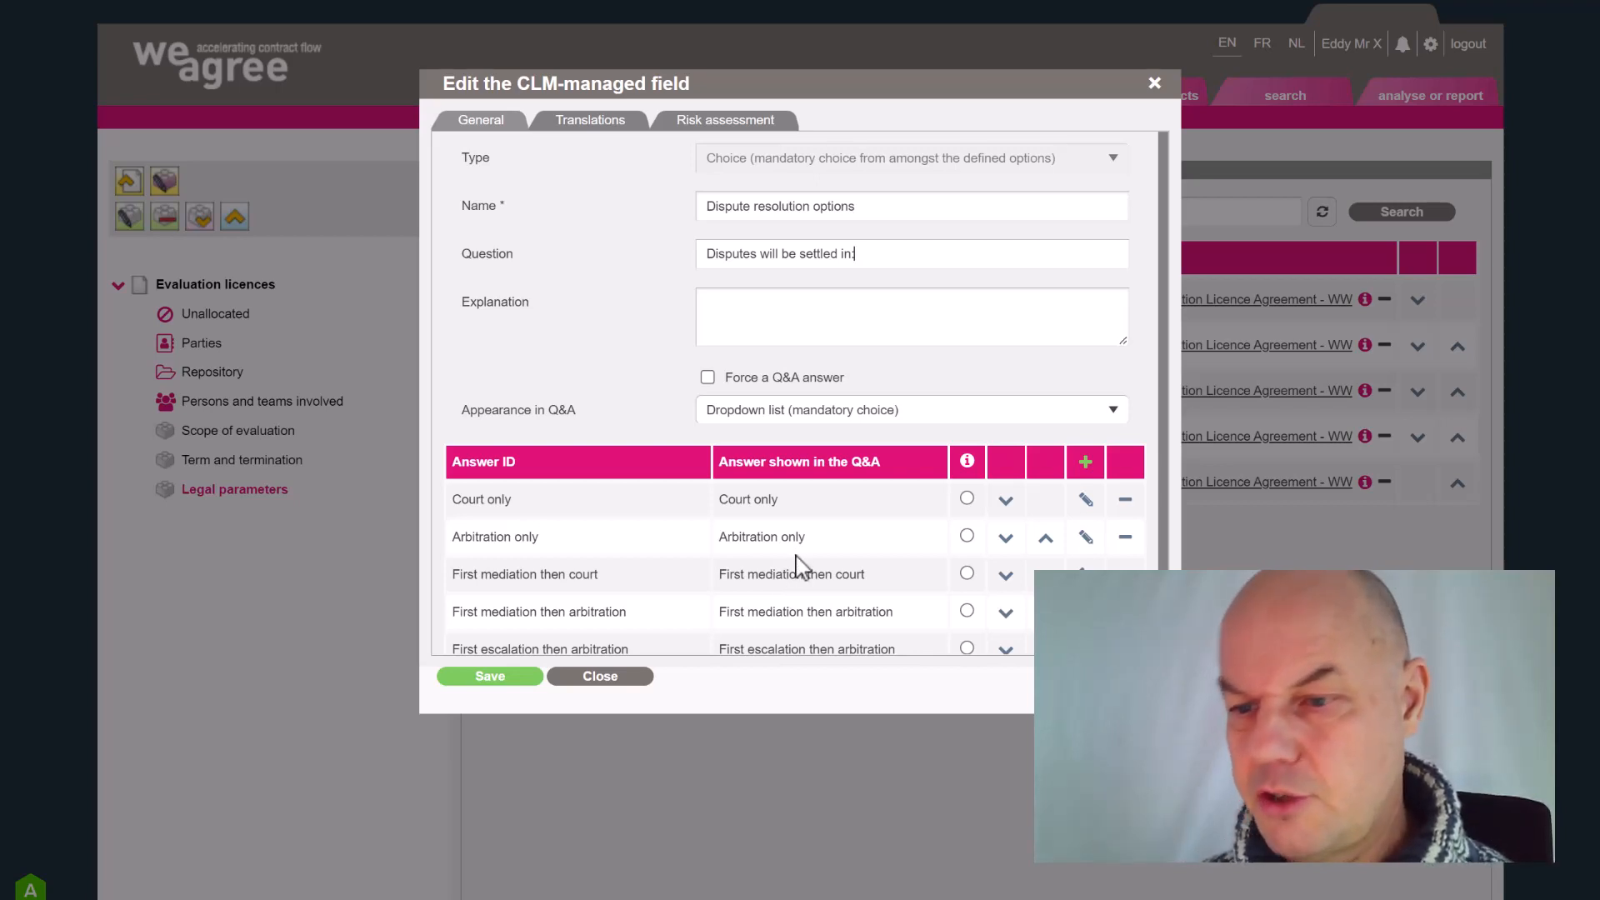
scroll(800, 561, down, 1)
click(506, 681)
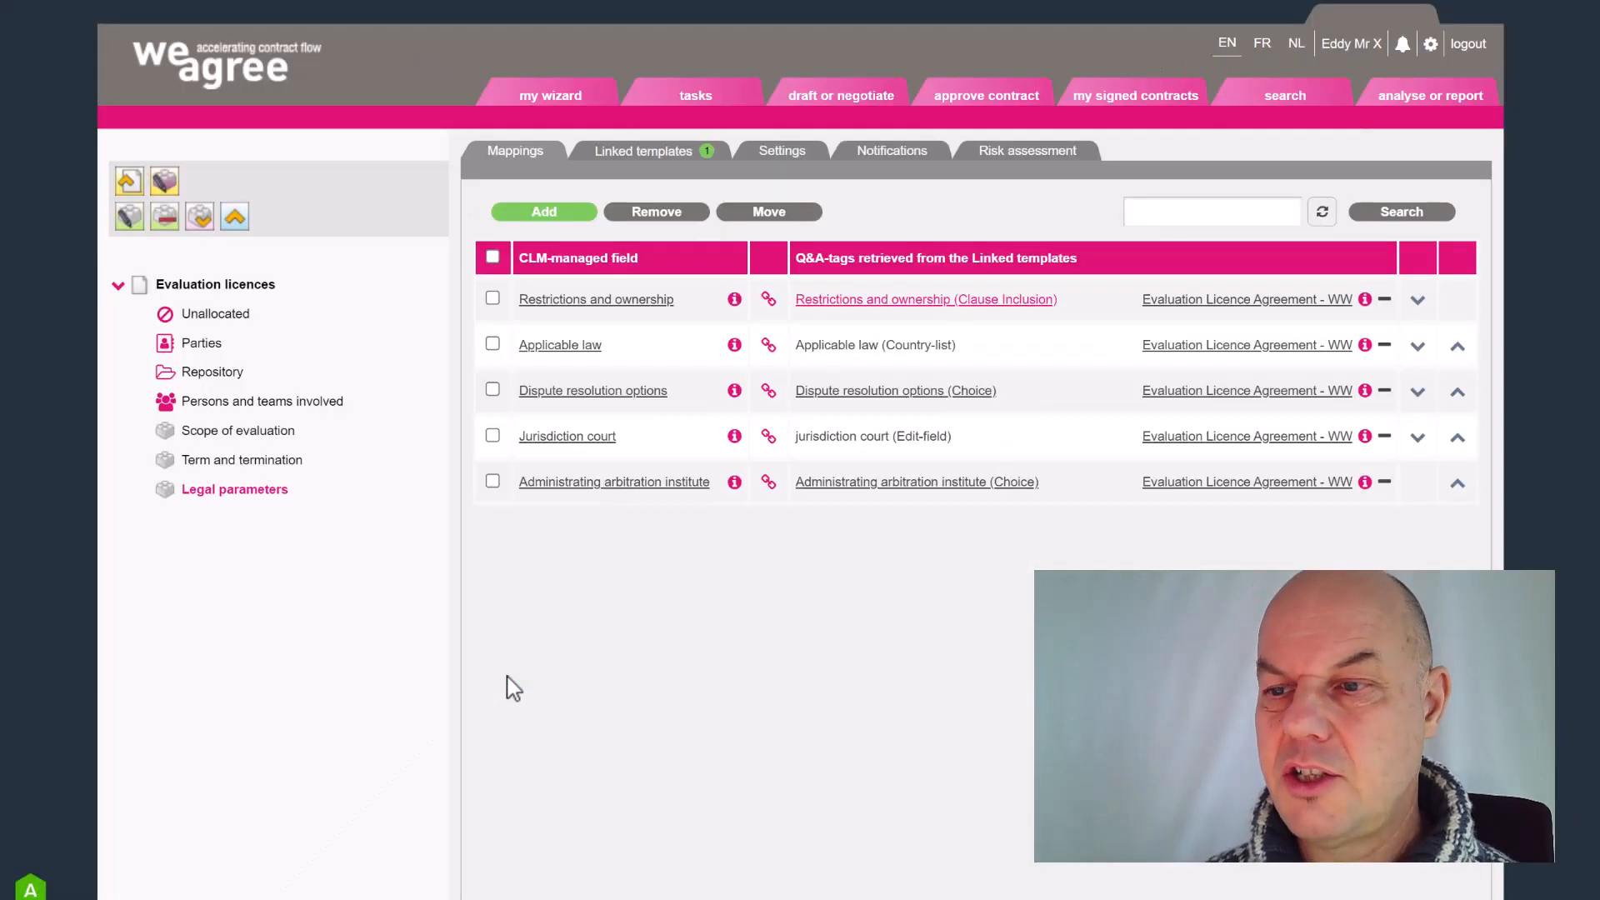
- Check how the dispute resolution options are presented in the Legal parameters of the signed contract "Evaluation AI-driven CLM"
click(1136, 93)
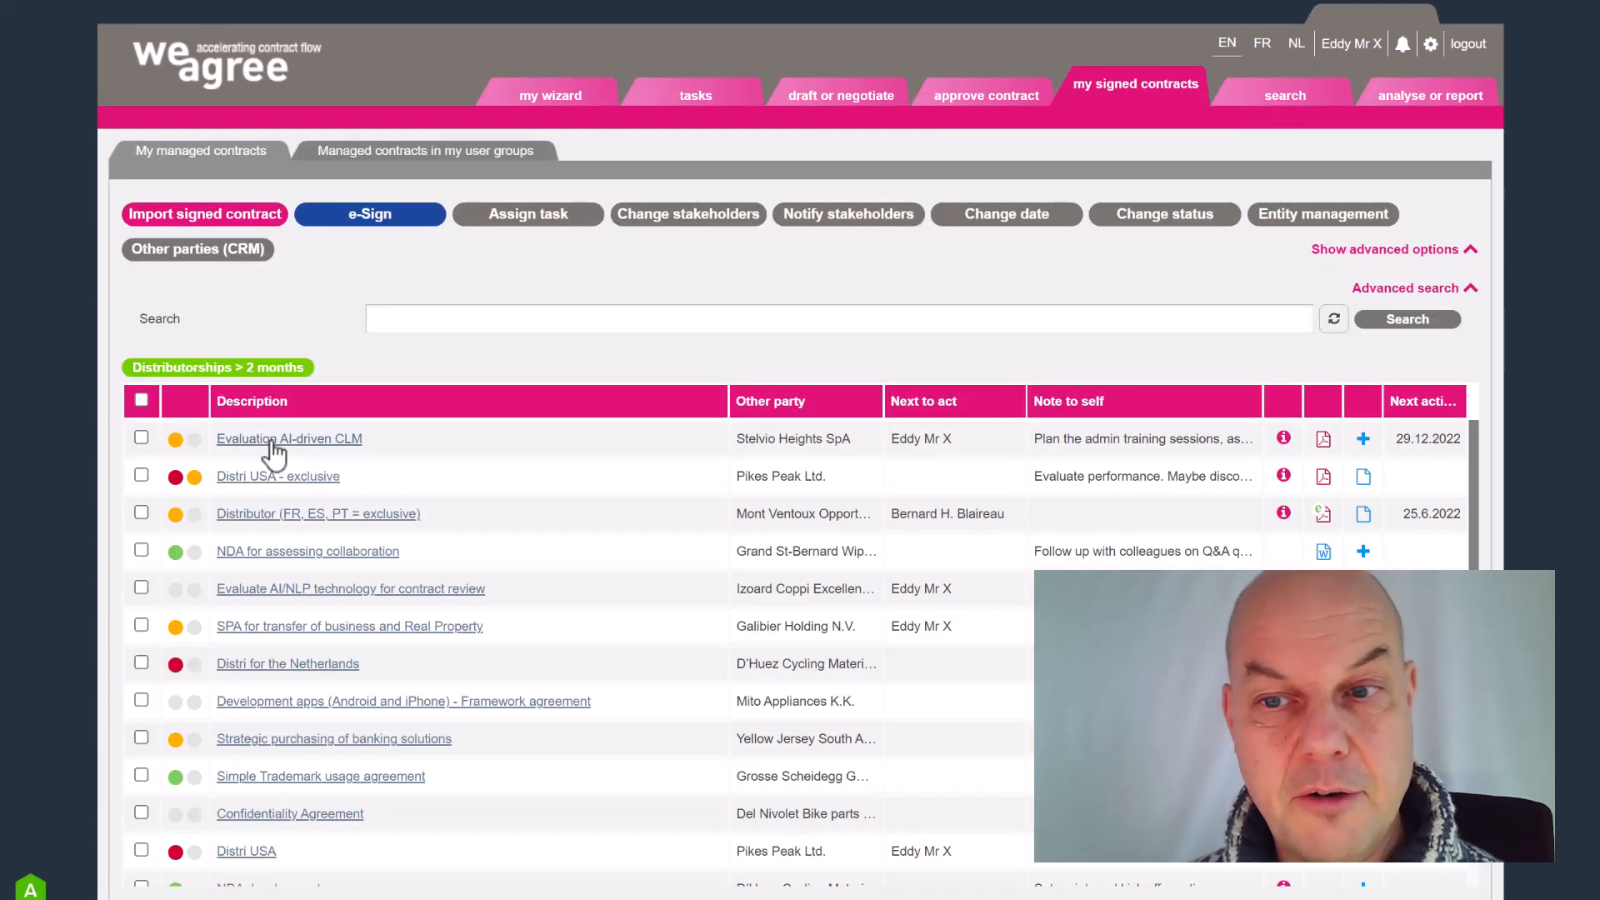
click(259, 445)
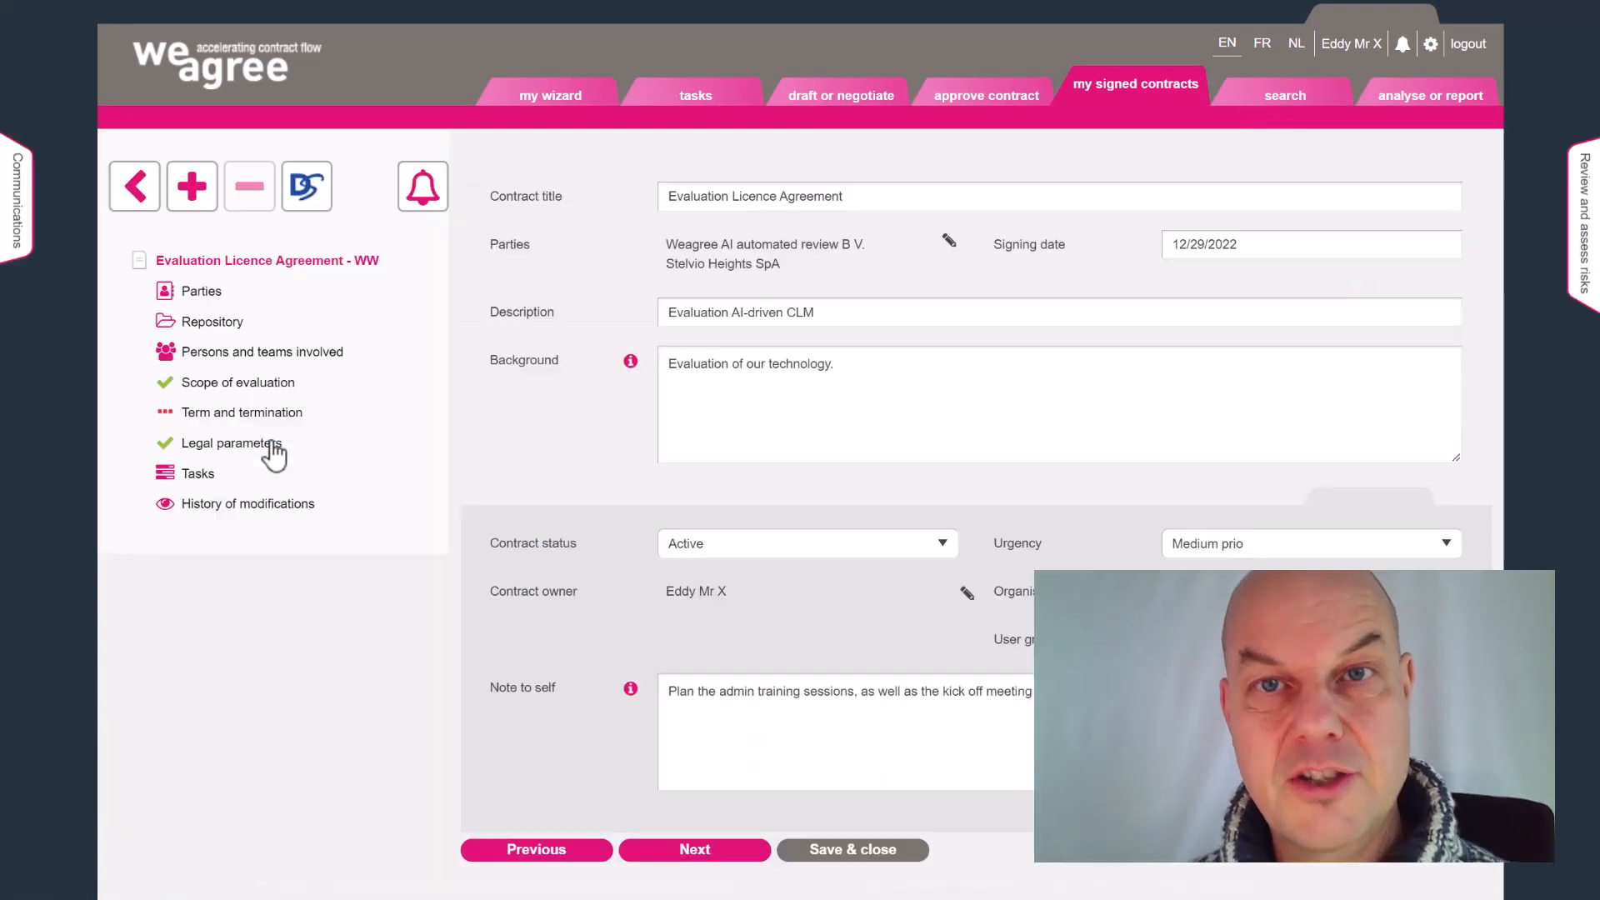
click(257, 446)
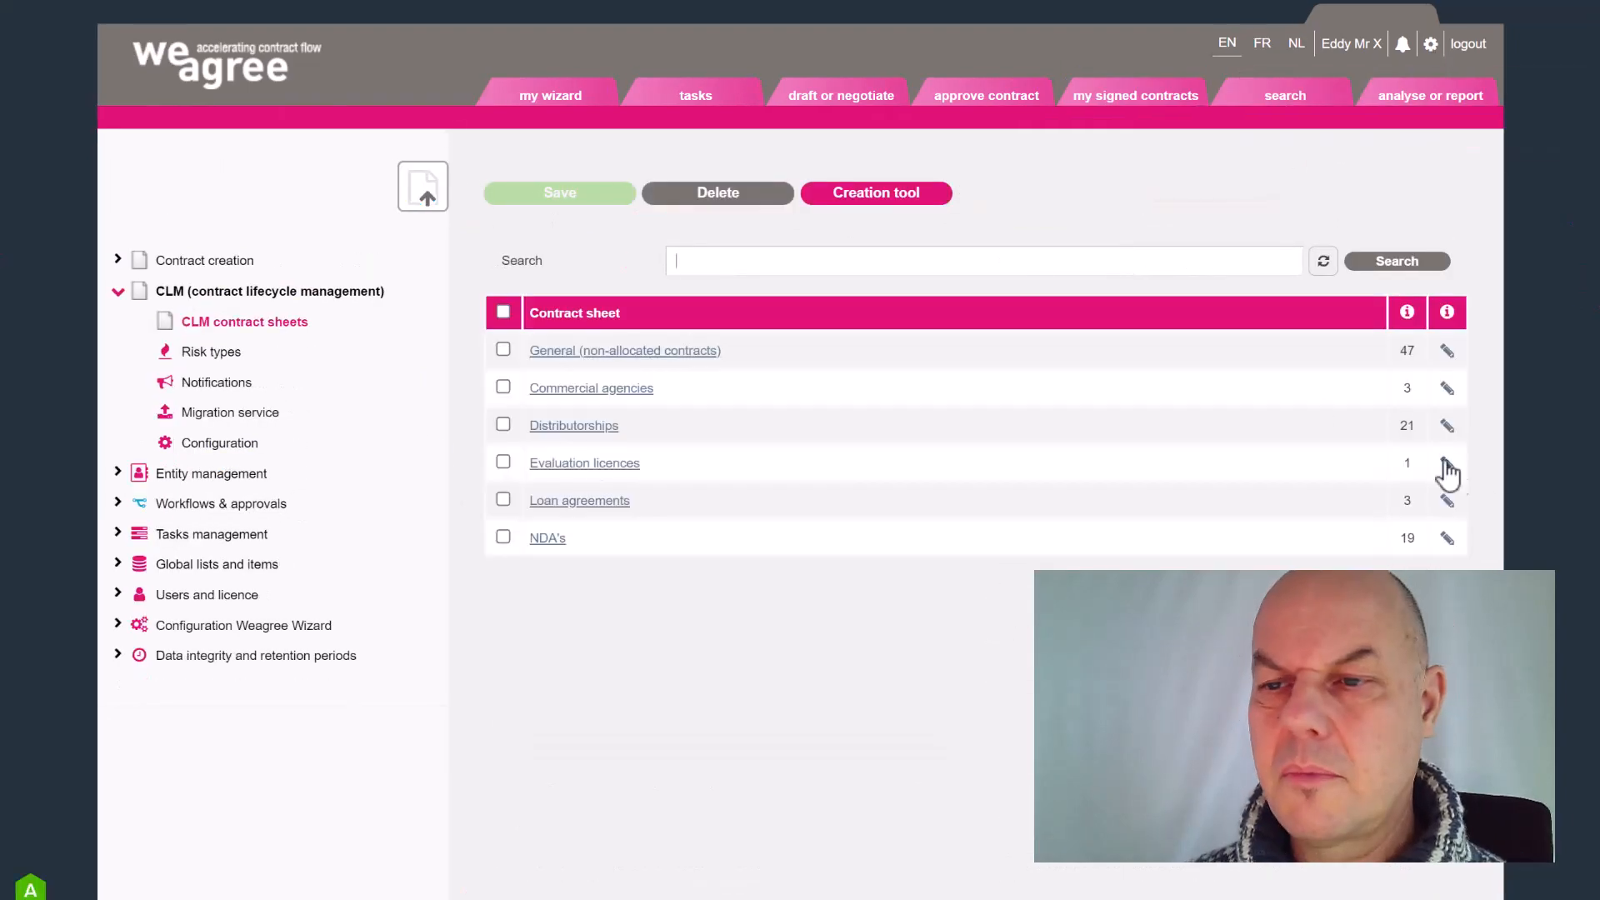
- In the "Evaluation licences" sheet, set the Q&A appearance of Dispute resolution options to Radiobuttons (mandatory choice of one option) and save it
click(1444, 467)
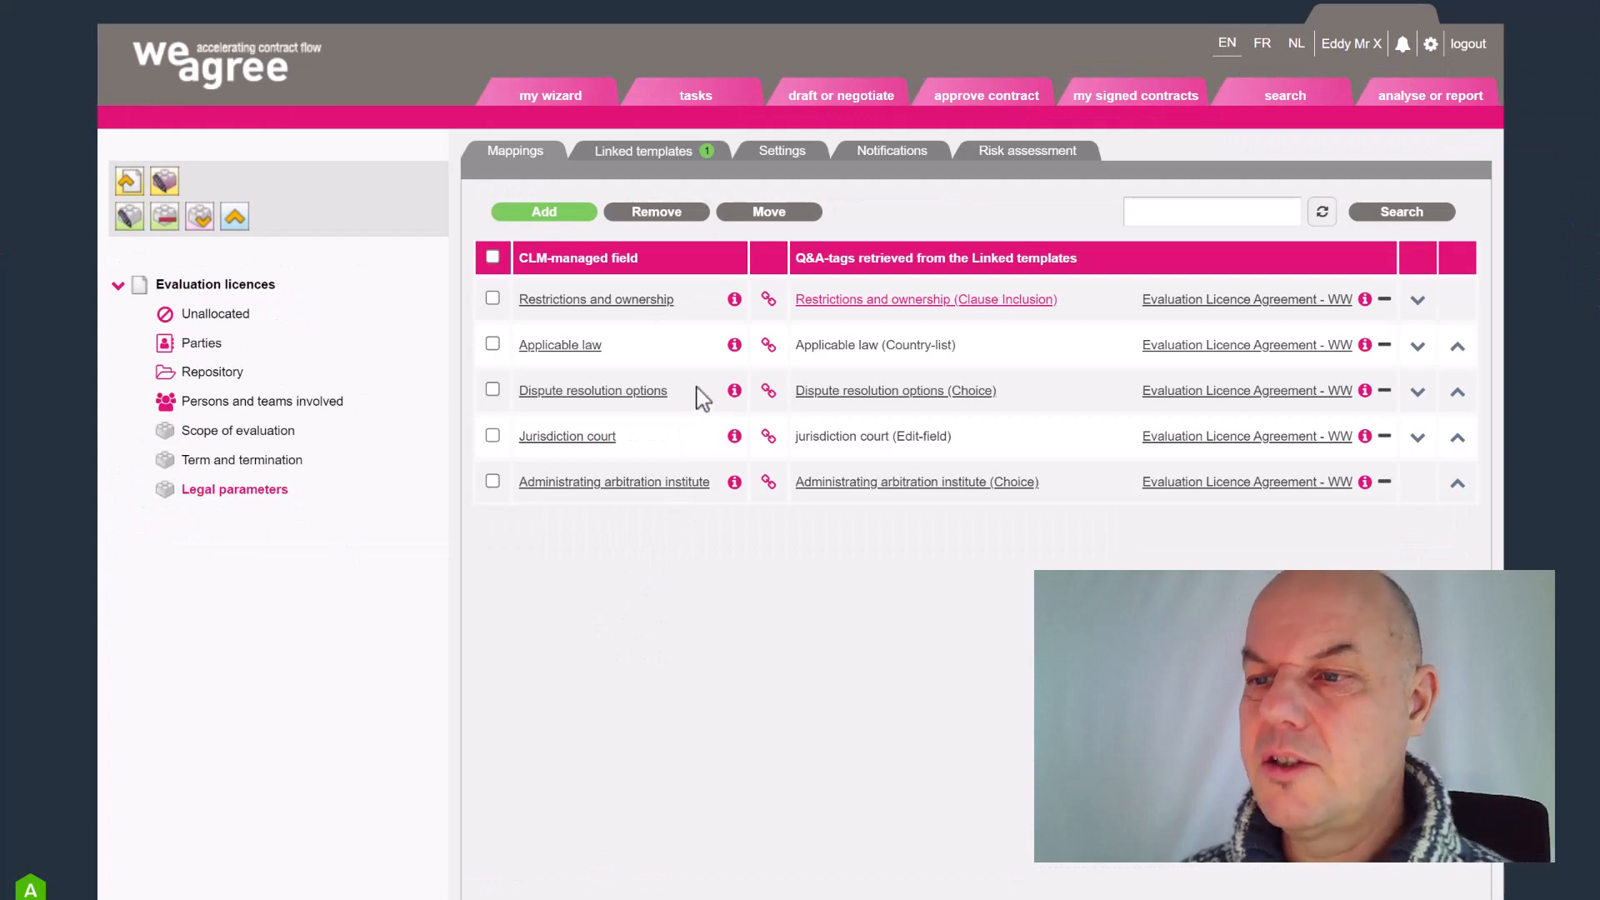
click(613, 390)
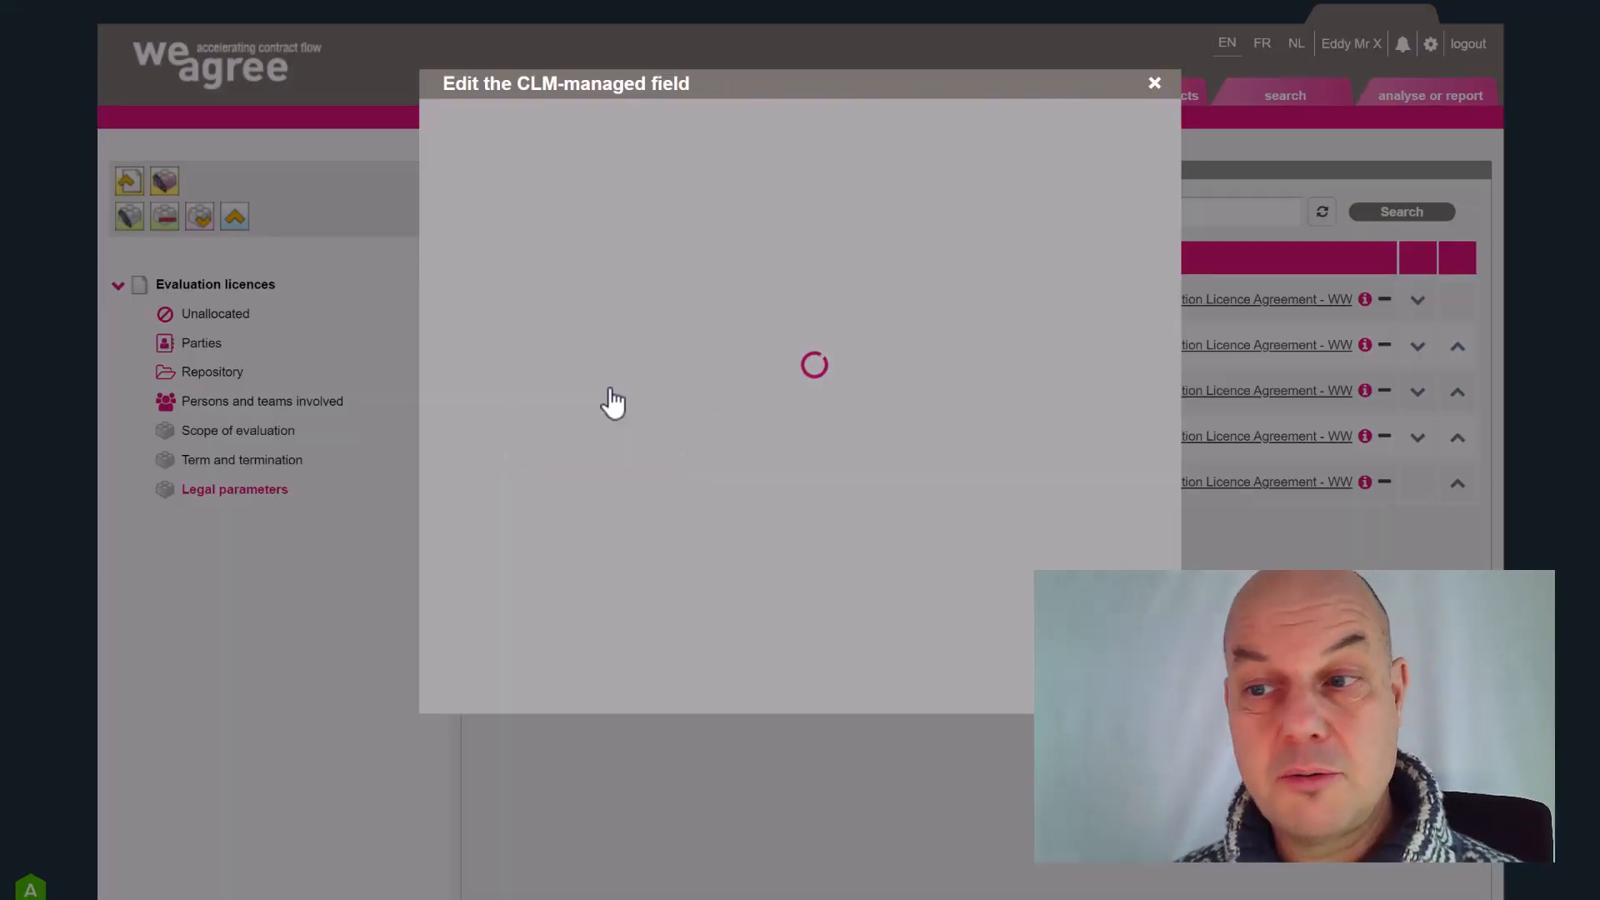
click(737, 414)
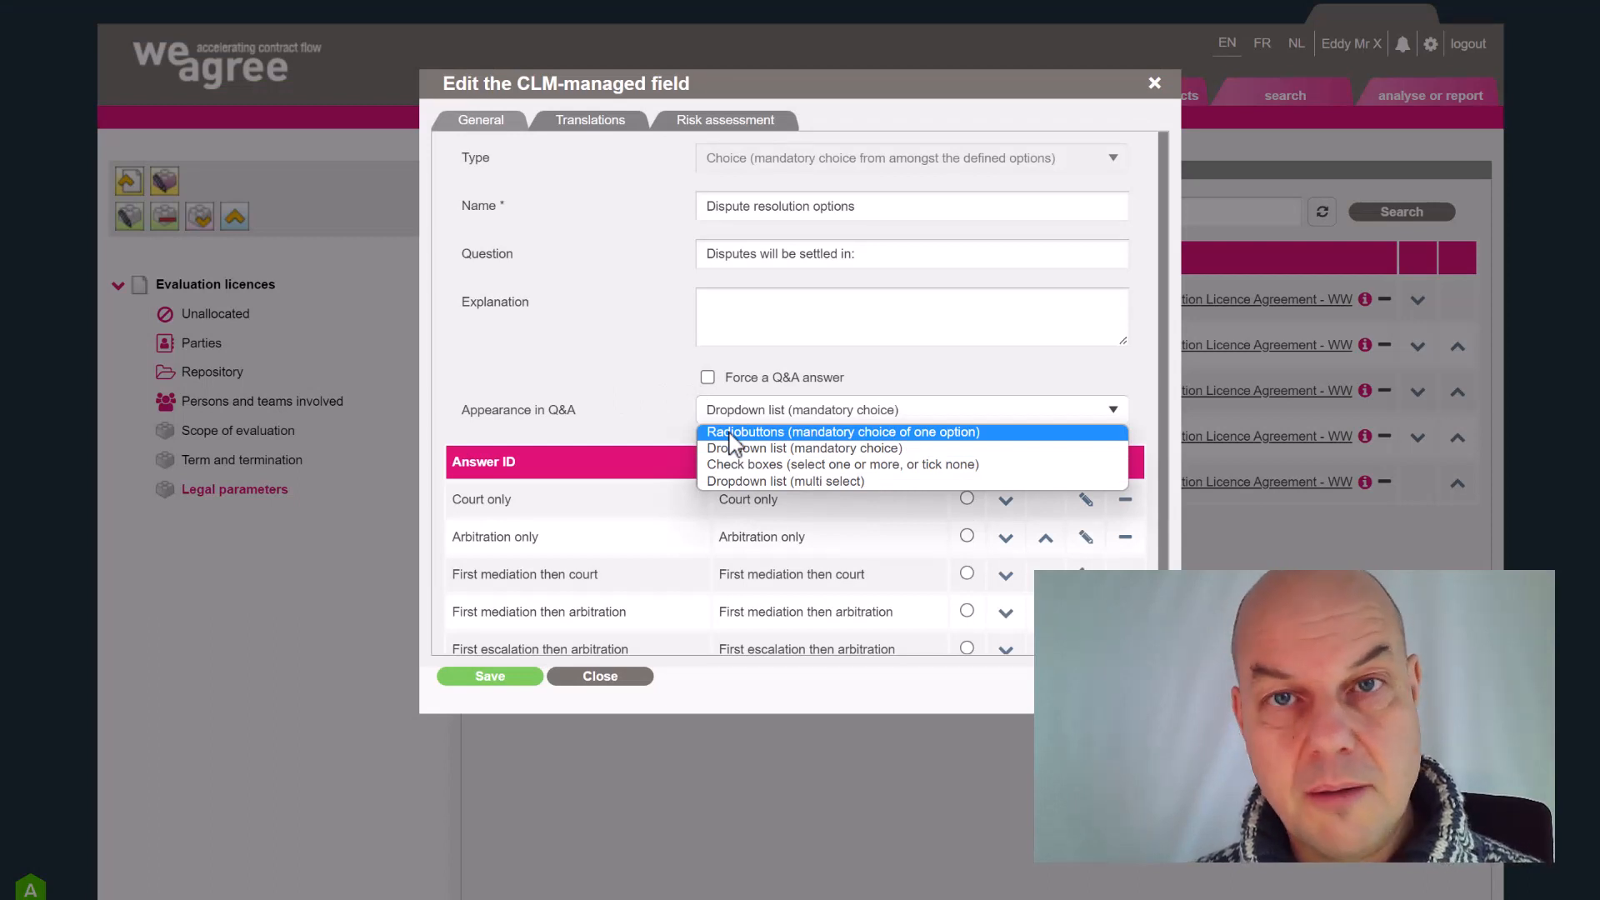
click(731, 431)
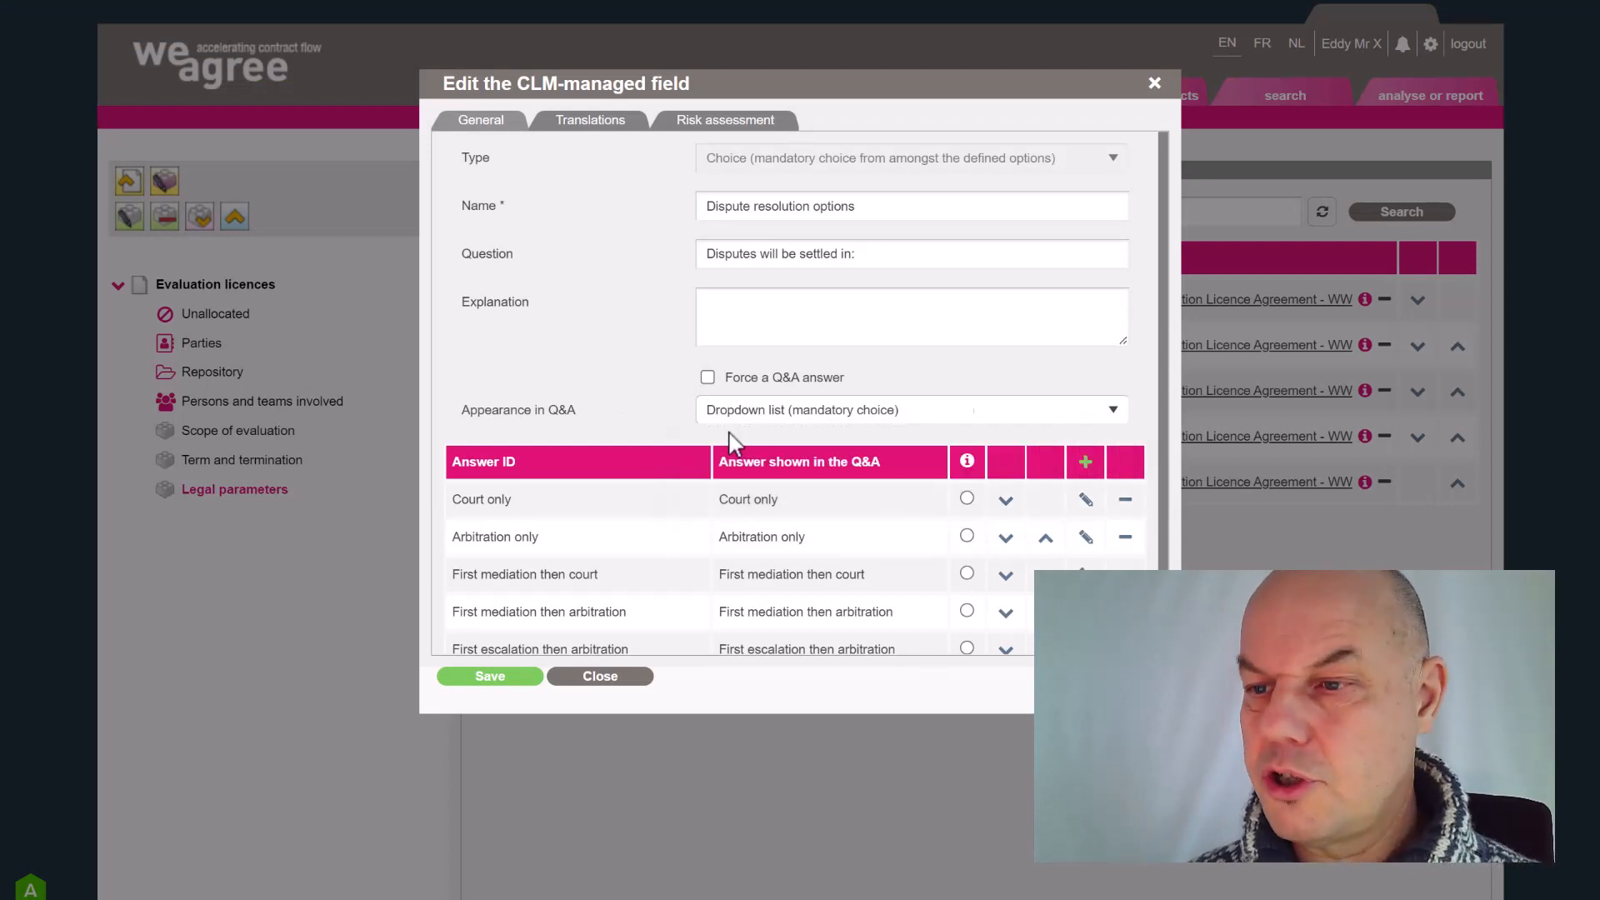
click(500, 678)
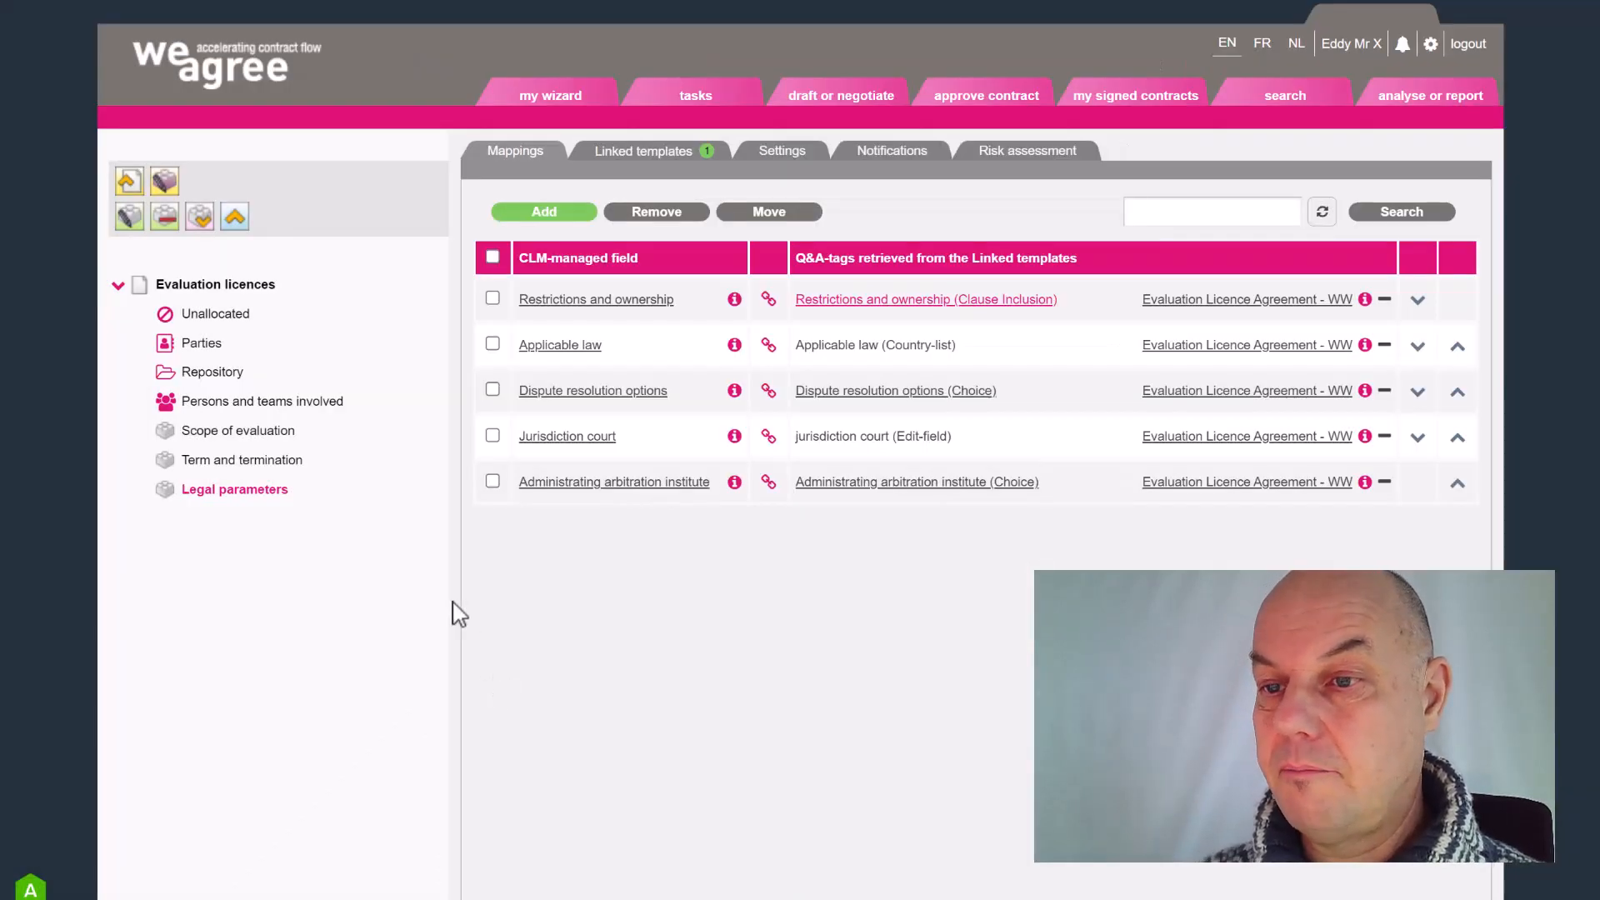
- Inspect the changed dispute resolution options in the Legal parameters of "Evaluation AI-driven CLM" and return to the signed contracts overview
click(1125, 92)
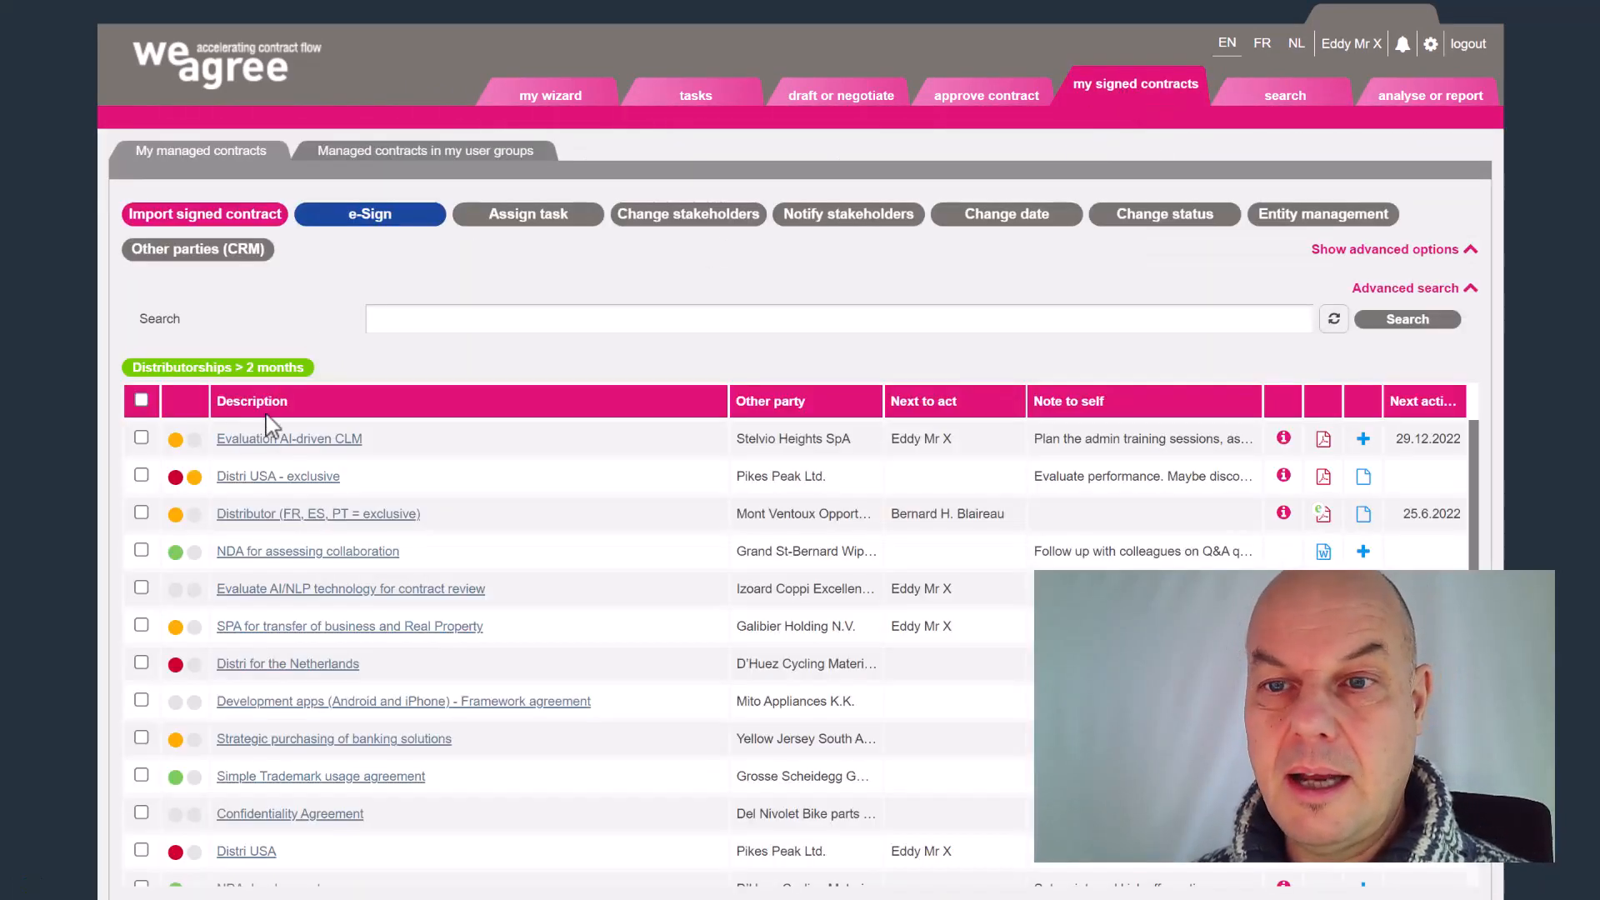
click(272, 441)
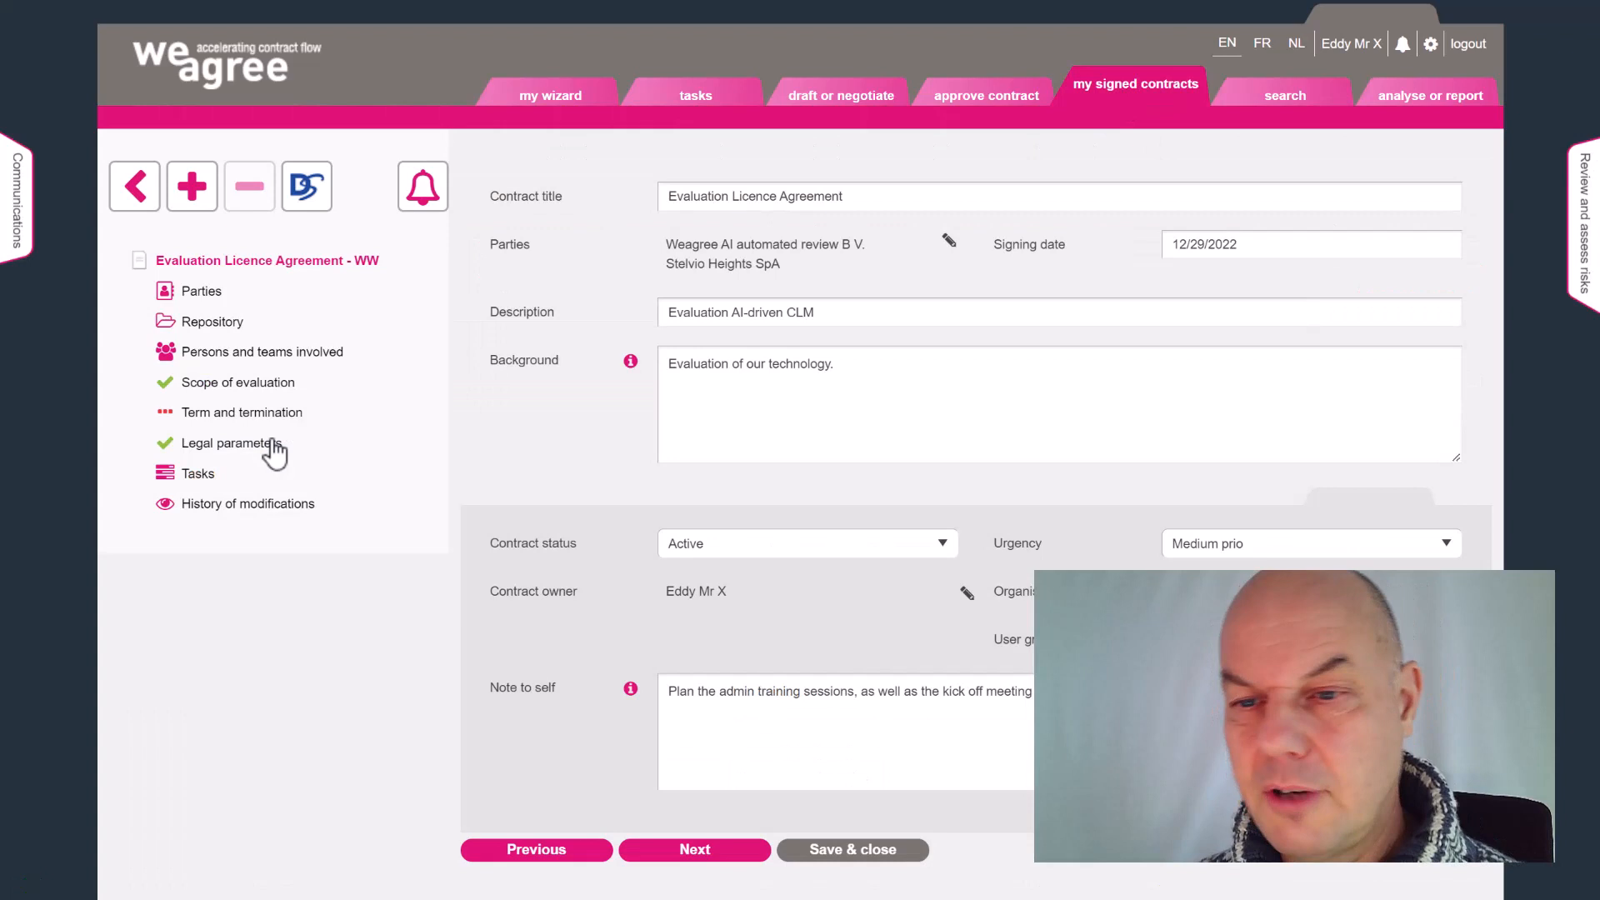
click(222, 448)
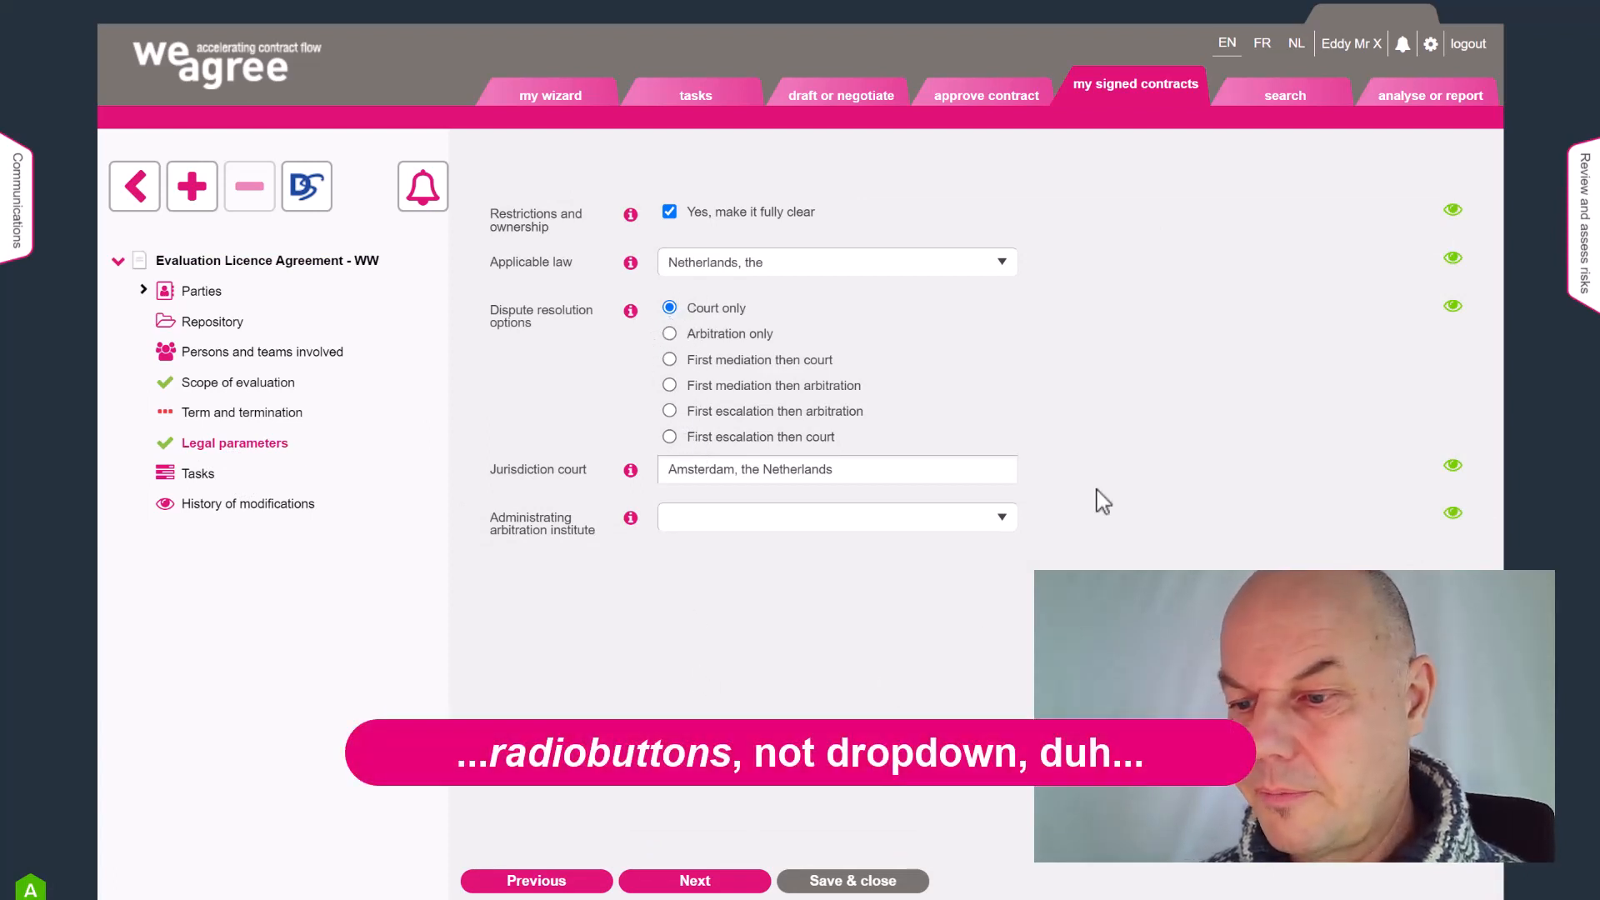
click(1143, 100)
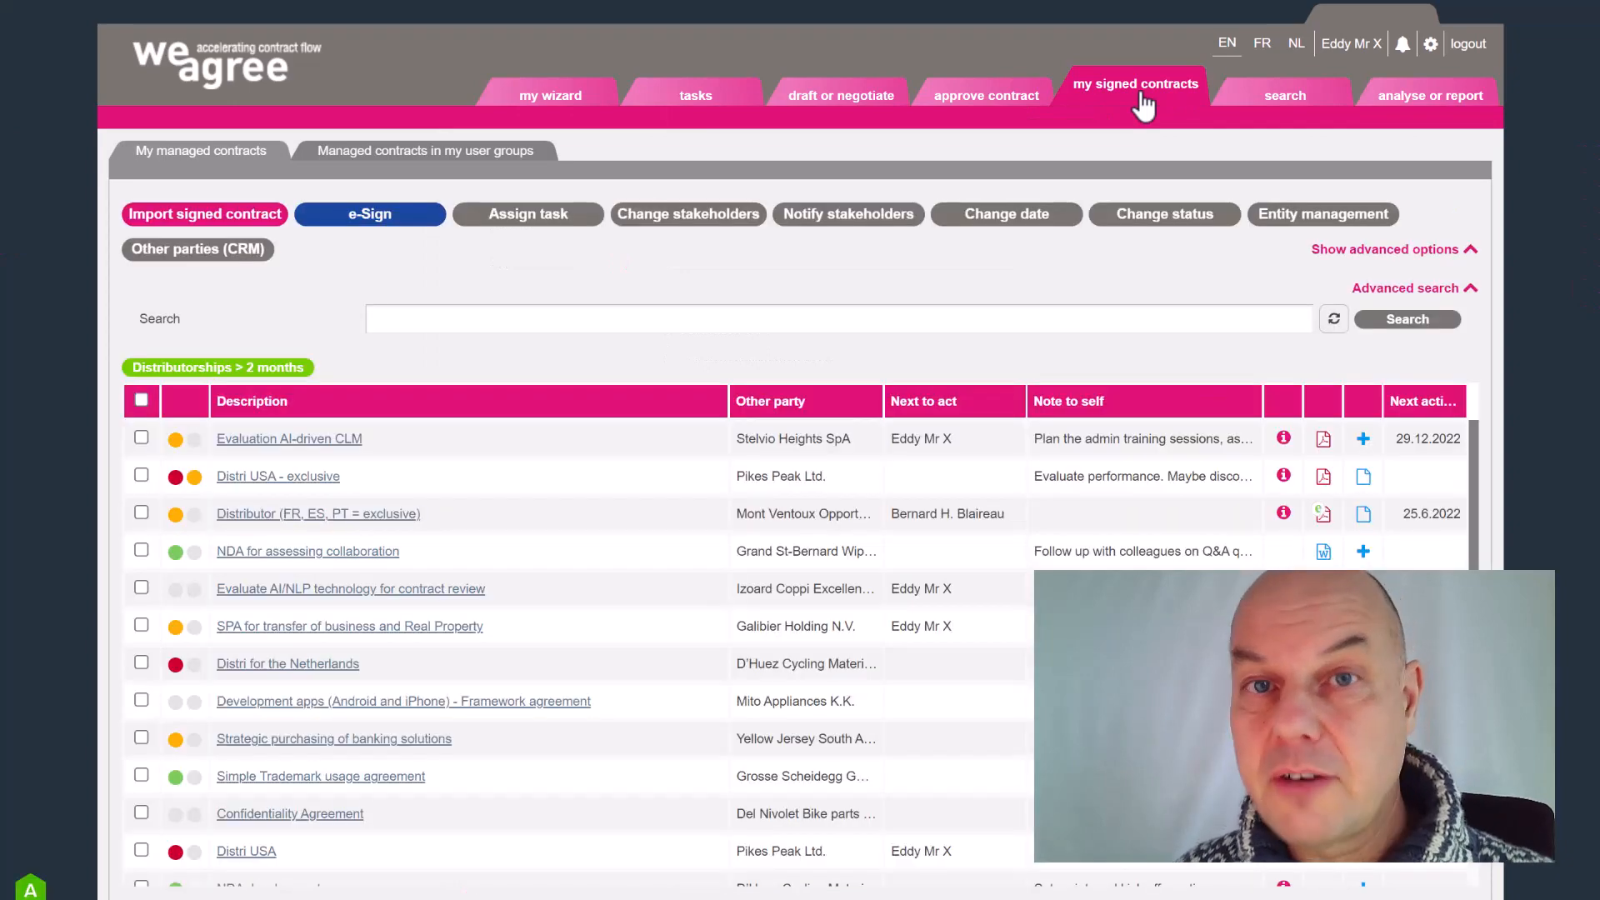